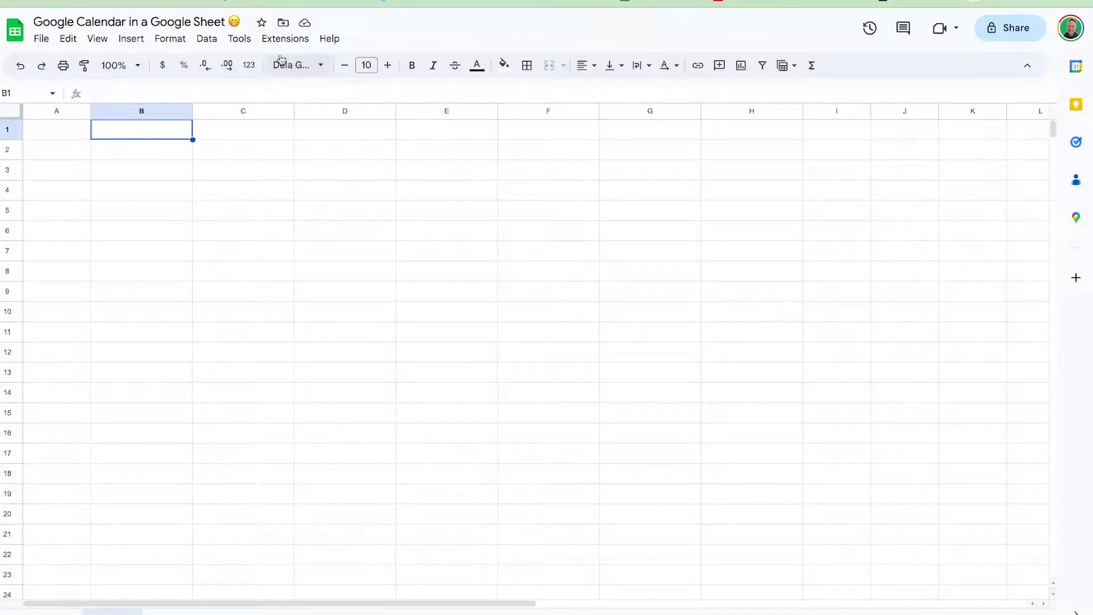
Add a data validation rule to cell B1 that accepts only a valid date
click(215, 45)
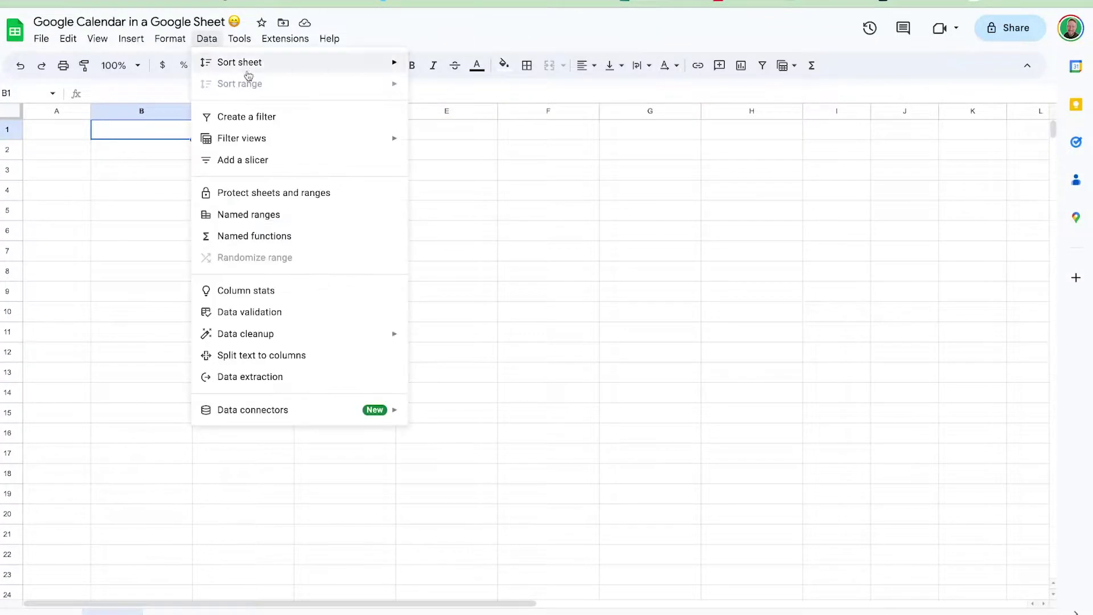
click(304, 311)
click(1017, 108)
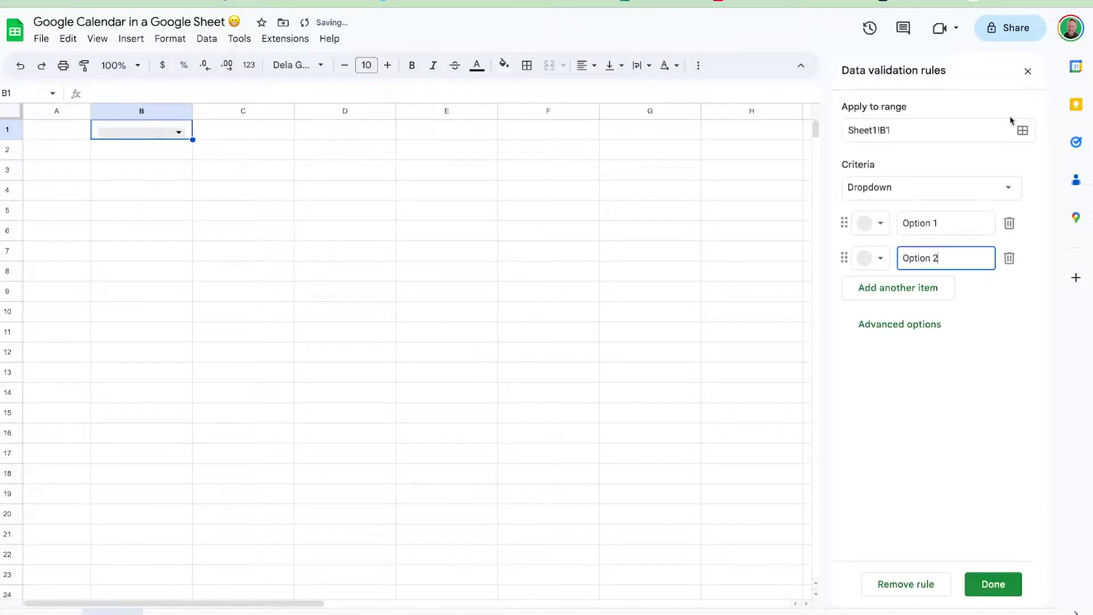
click(951, 188)
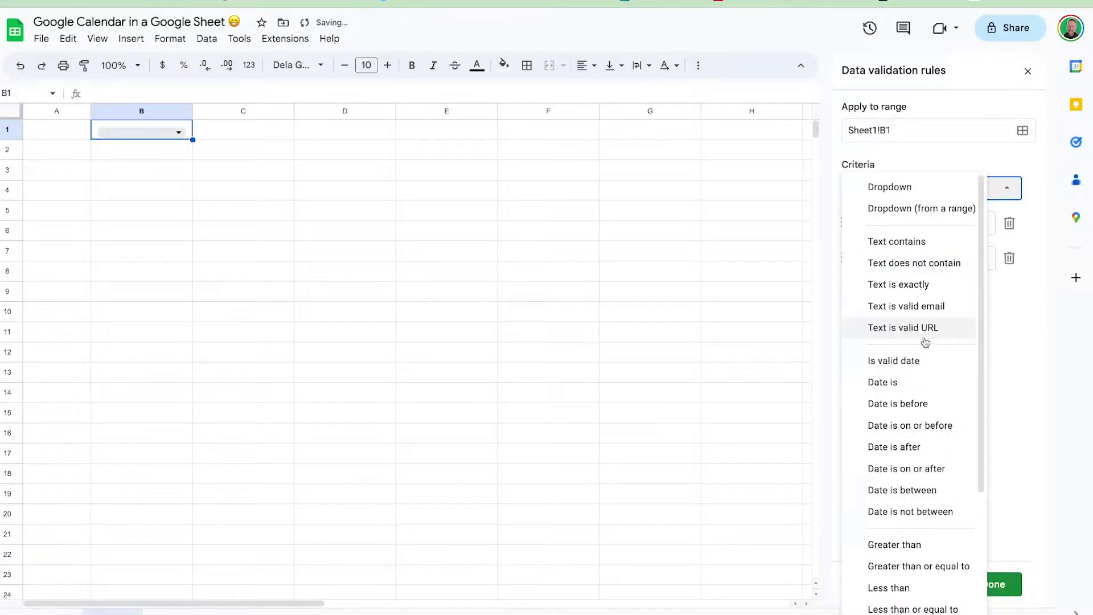
click(917, 363)
click(986, 591)
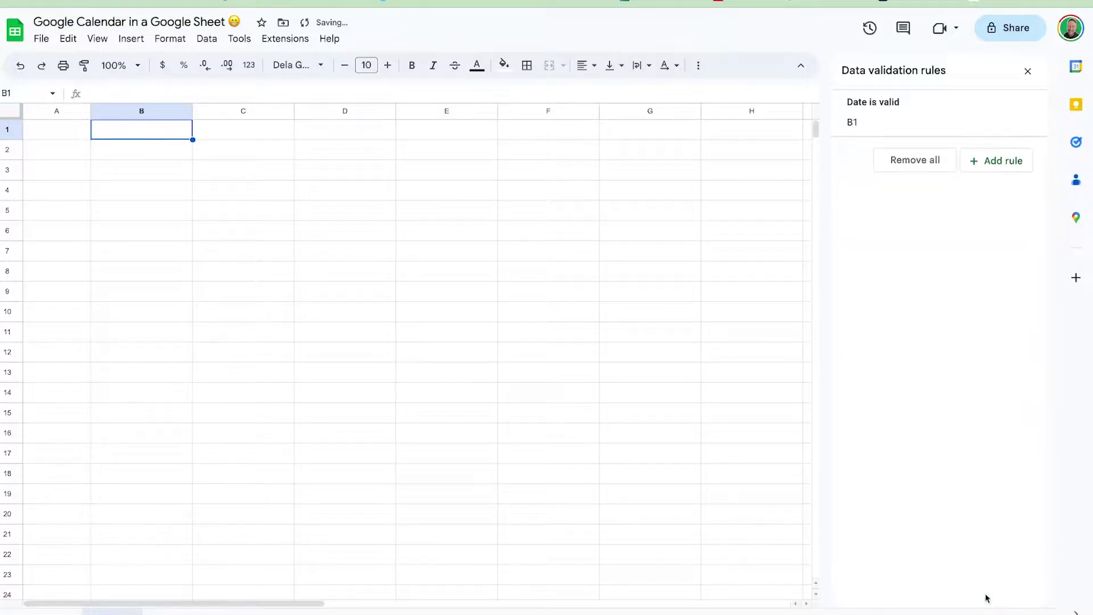
Edit the B1 date rule's advanced options so invalid data is handled with Reject the input
click(894, 122)
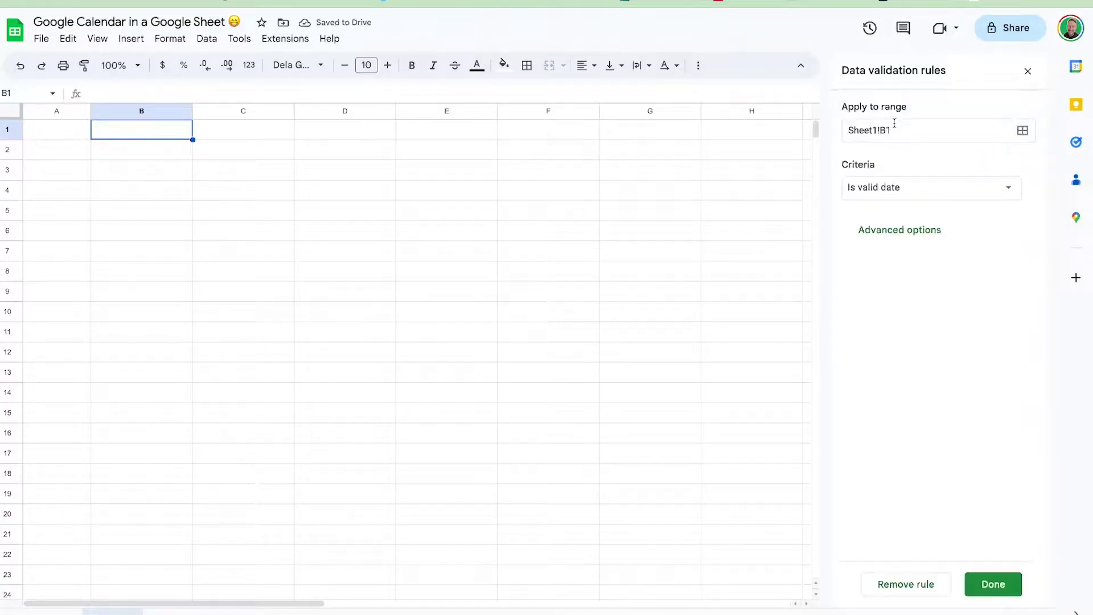
click(900, 229)
click(877, 339)
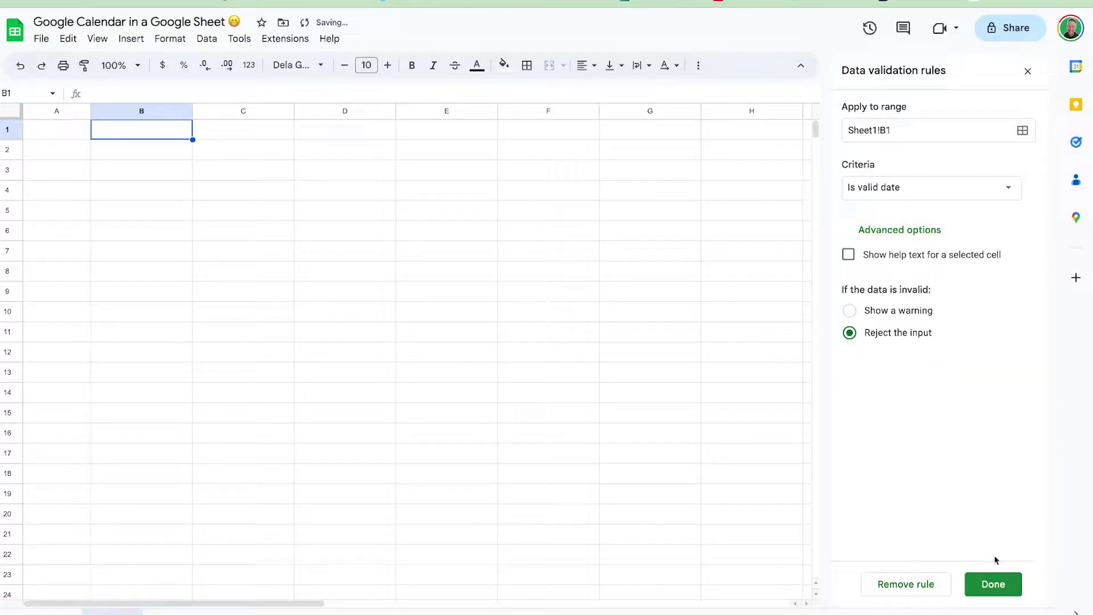
click(998, 586)
Test the date rule by trying to enter "hd" in cell B1, and dismiss the resulting message
text(hd)
key(Return)
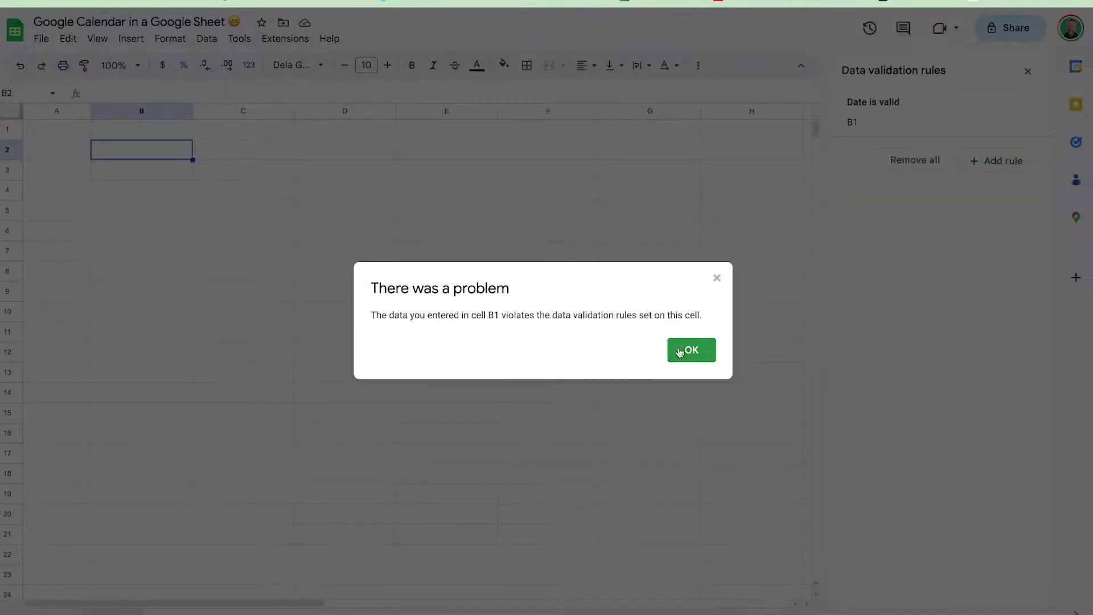
click(682, 353)
Choose January 1, 2023 from the date picker in cell B1
double_click(165, 132)
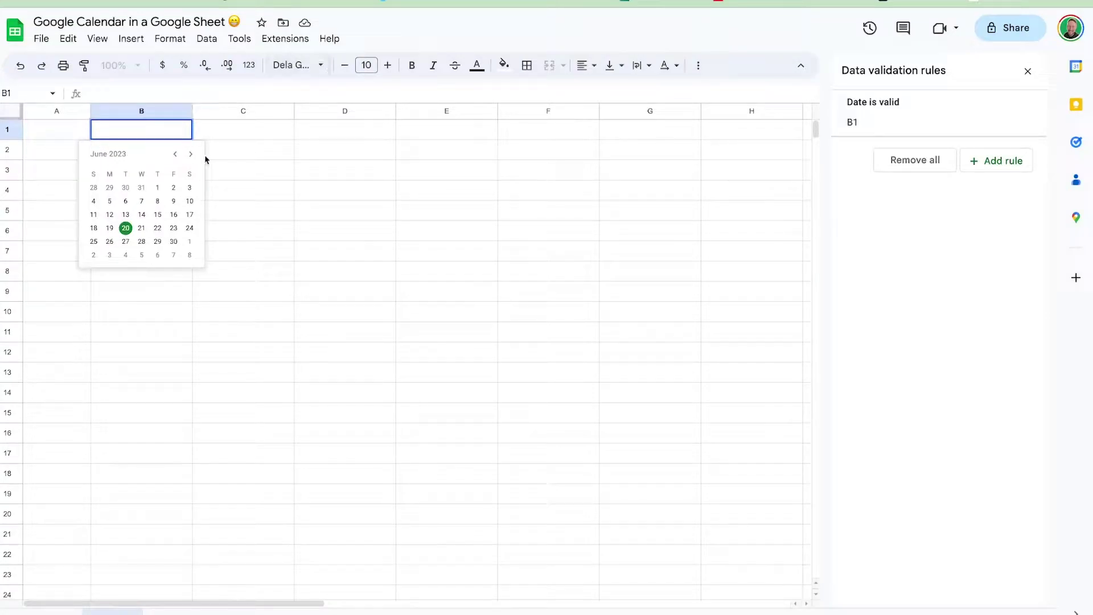
click(173, 155)
click(174, 154)
click(174, 155)
click(173, 155)
click(174, 155)
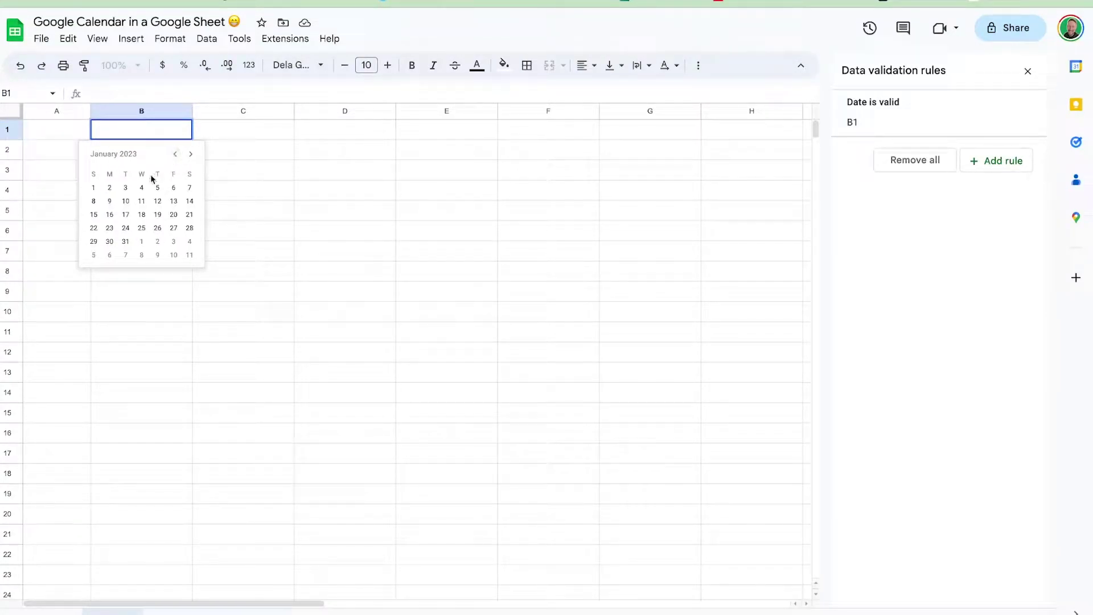
click(94, 189)
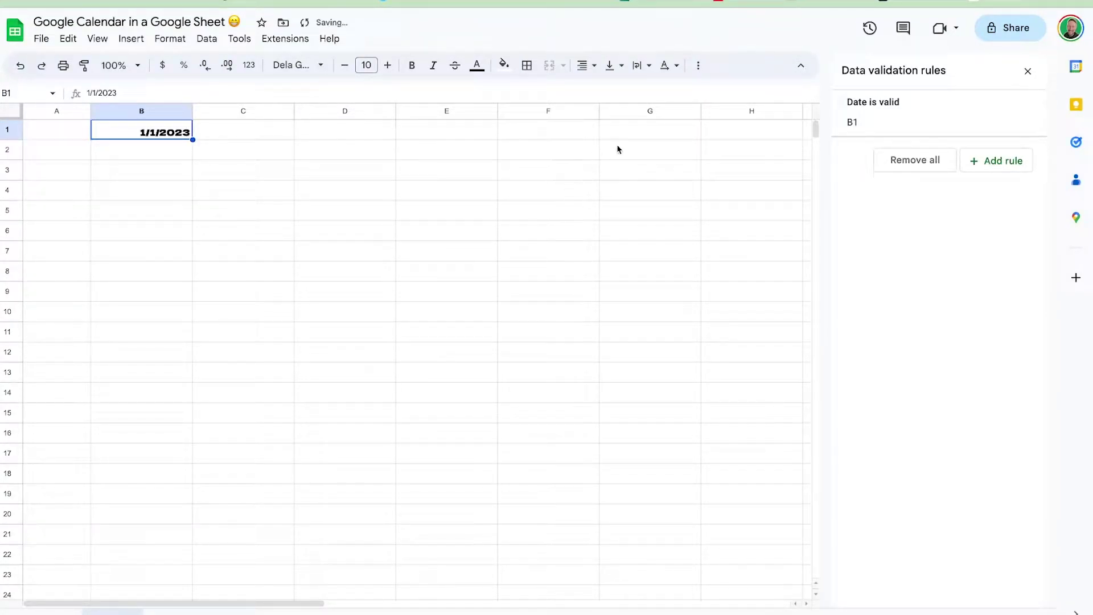
Center the date horizontally and merge cells B1 through H1
shift+click(755, 135)
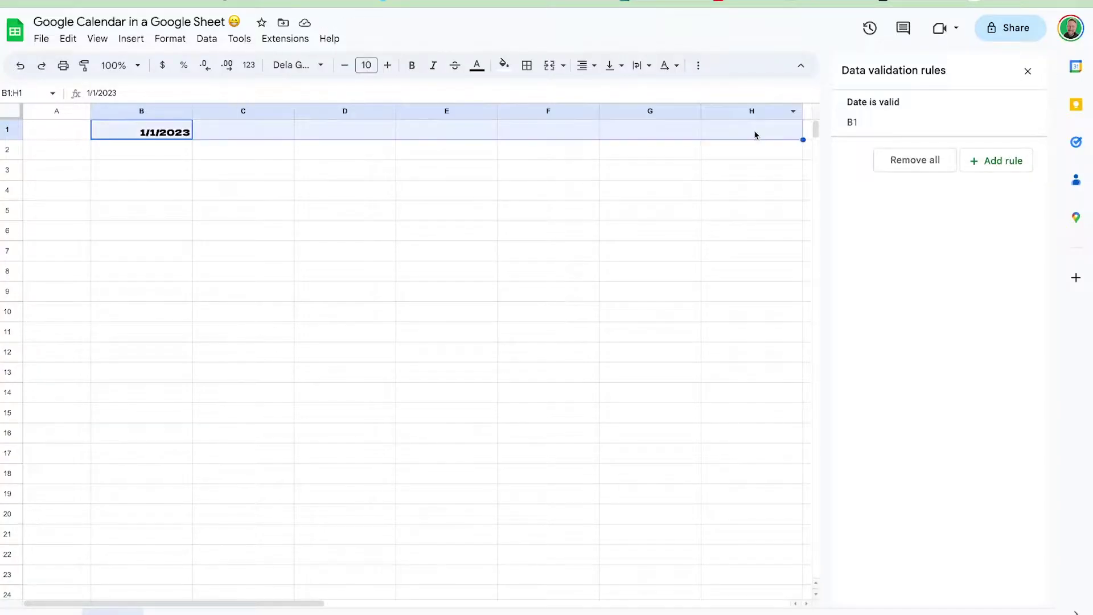
click(584, 65)
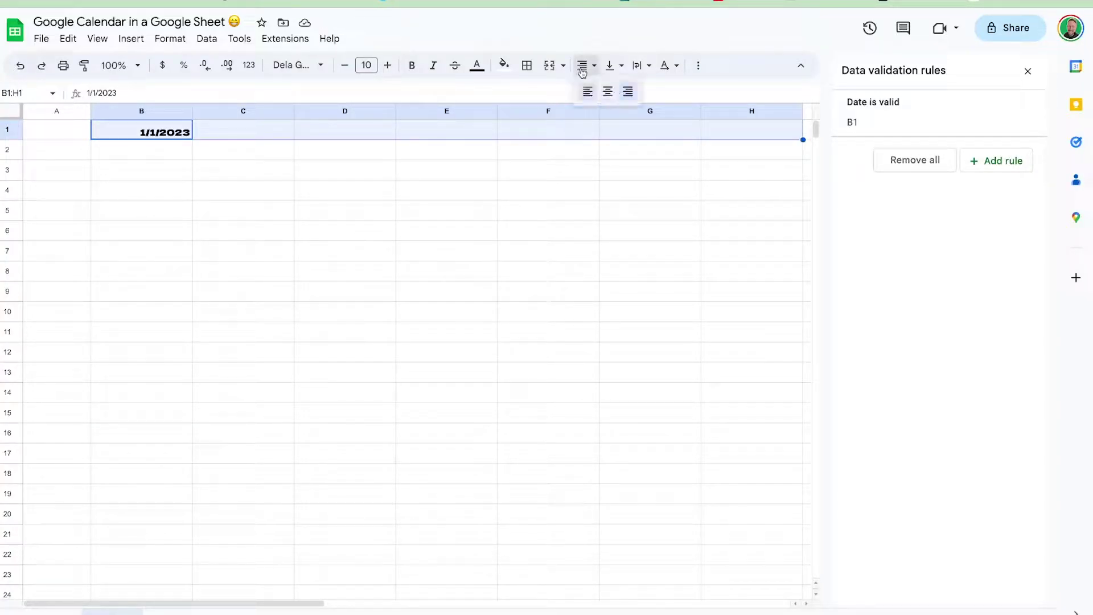
click(608, 90)
click(550, 64)
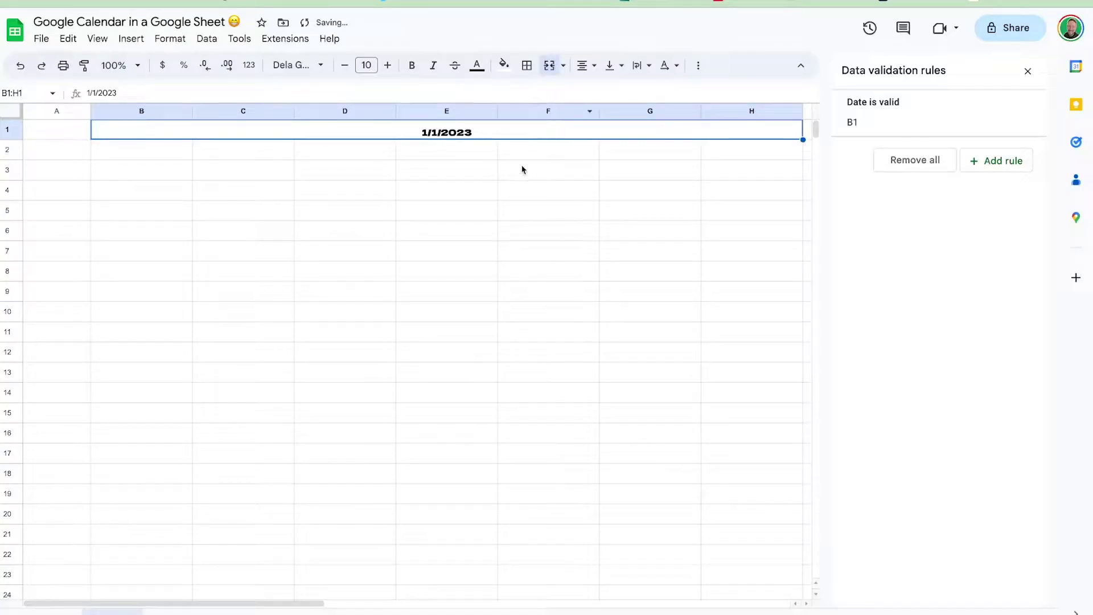
Set the font size of the date in merged cell B1:H1 to 22
click(387, 65)
click(388, 65)
click(367, 65)
text(22)
key(Return)
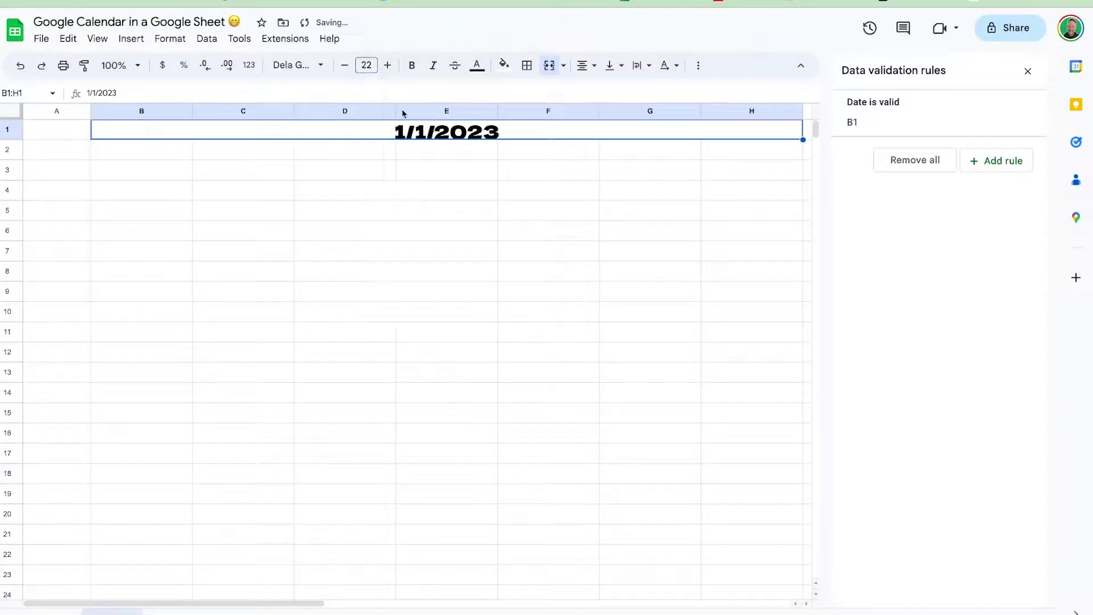
click(42, 132)
click(205, 132)
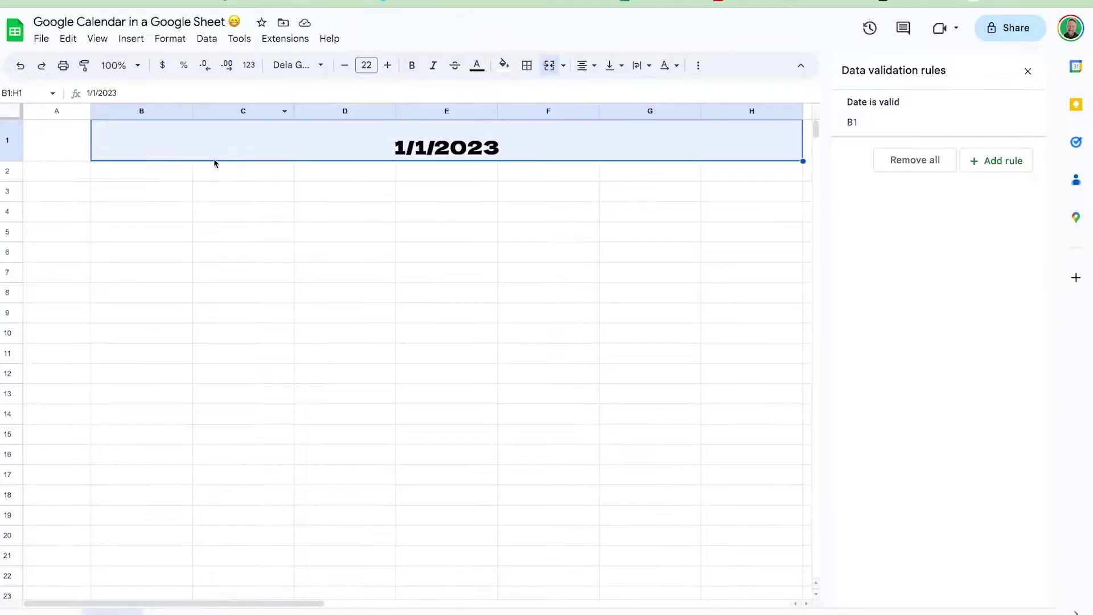
Apply the Simple Light theme to the spreadsheet
key(super+a)
click(169, 38)
click(191, 62)
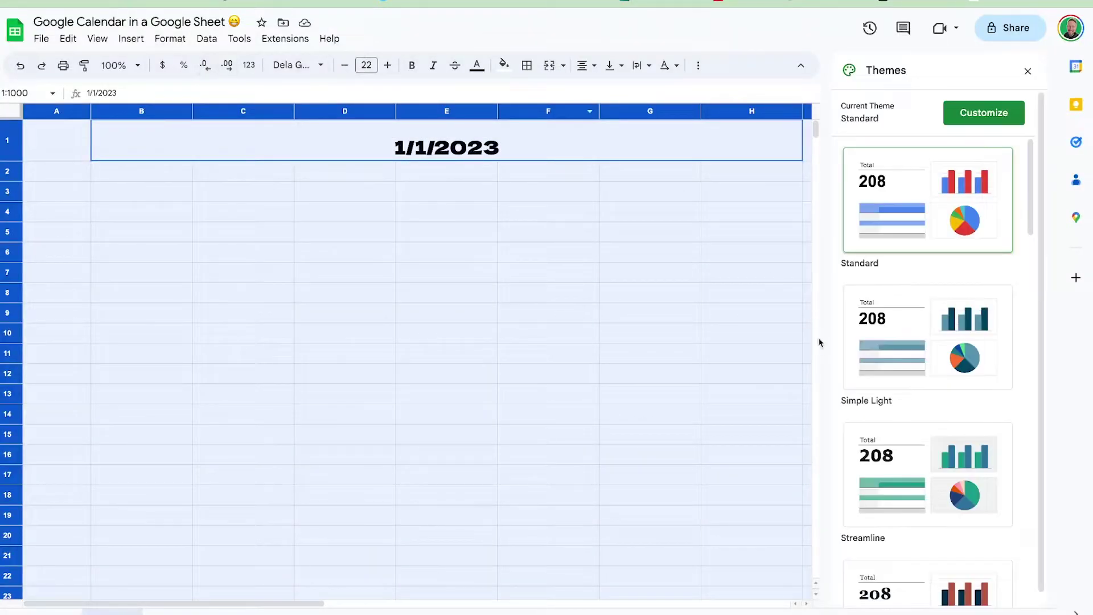
click(920, 329)
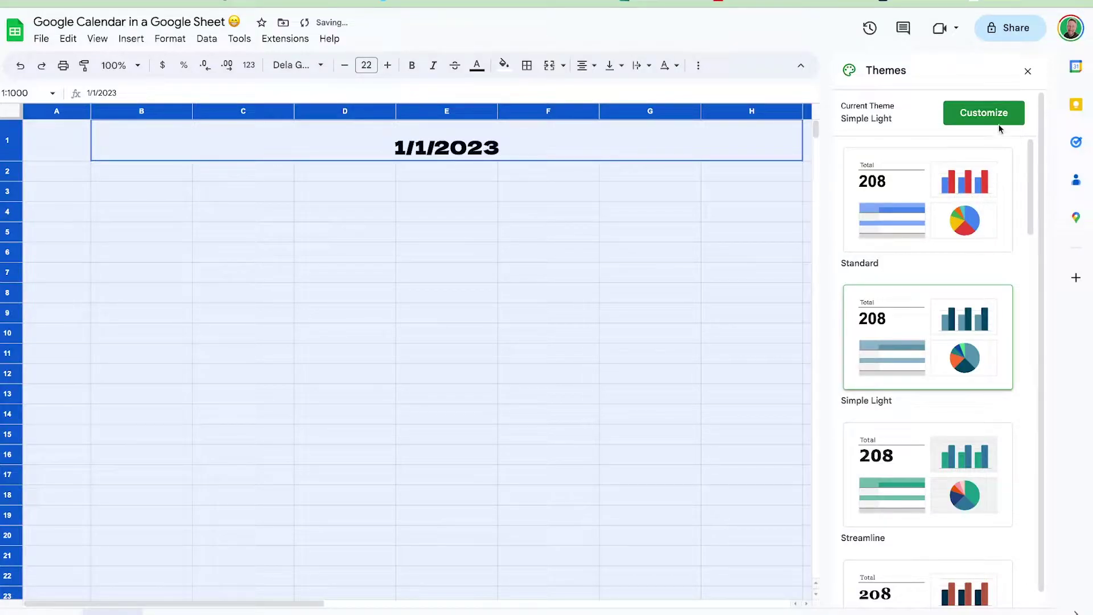
click(1027, 70)
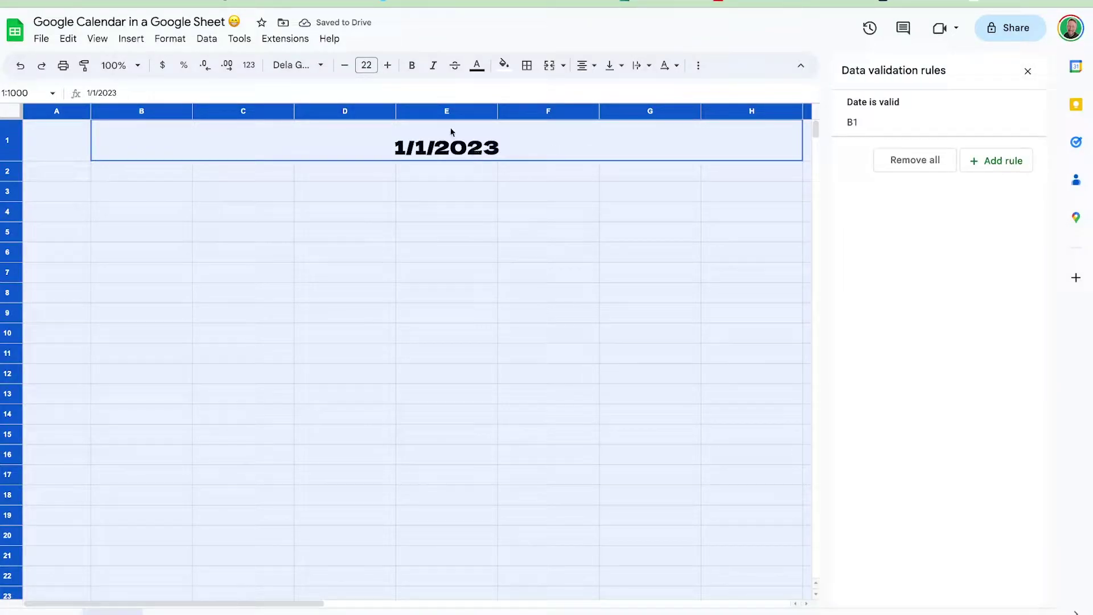
Set the text color of the whole sheet to the theme's dark teal
click(477, 65)
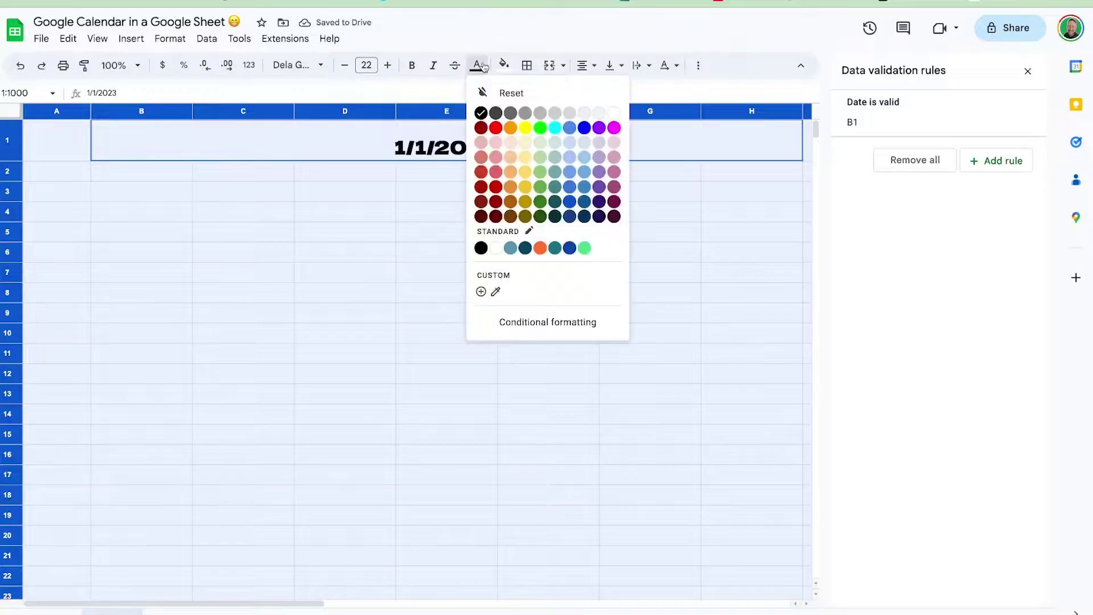
click(525, 248)
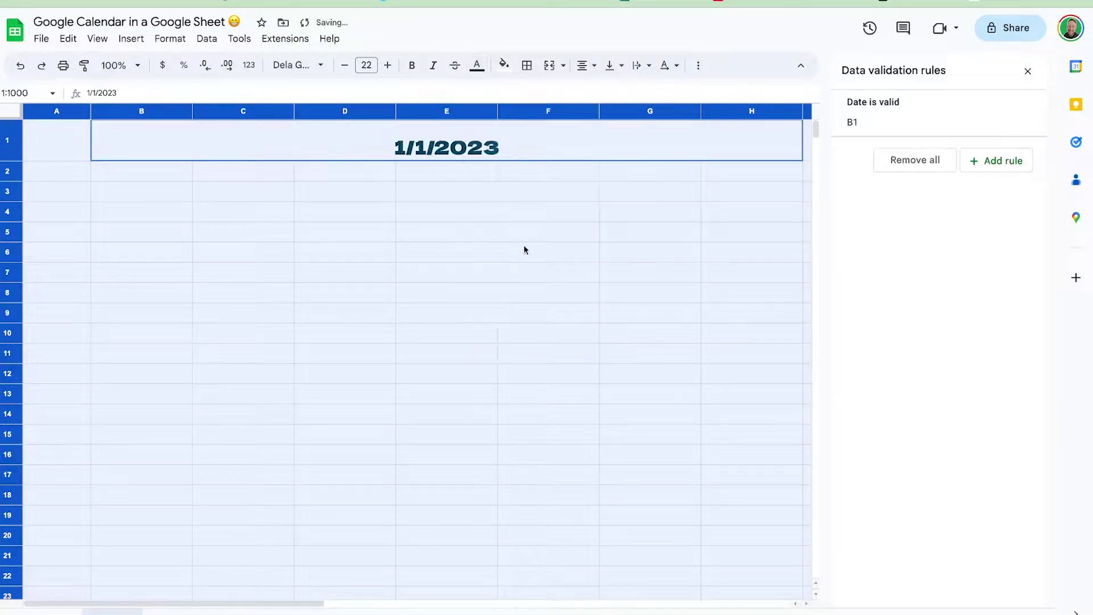
click(485, 246)
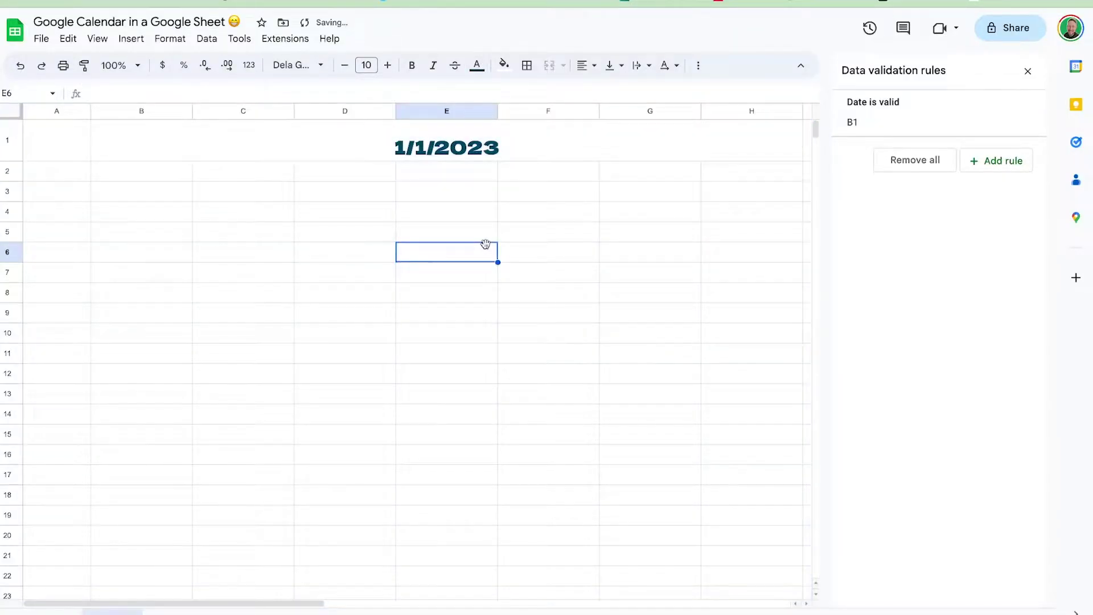
Try choosing another January 2023 date from the merged heading cell's date picker, and undo the change
click(477, 146)
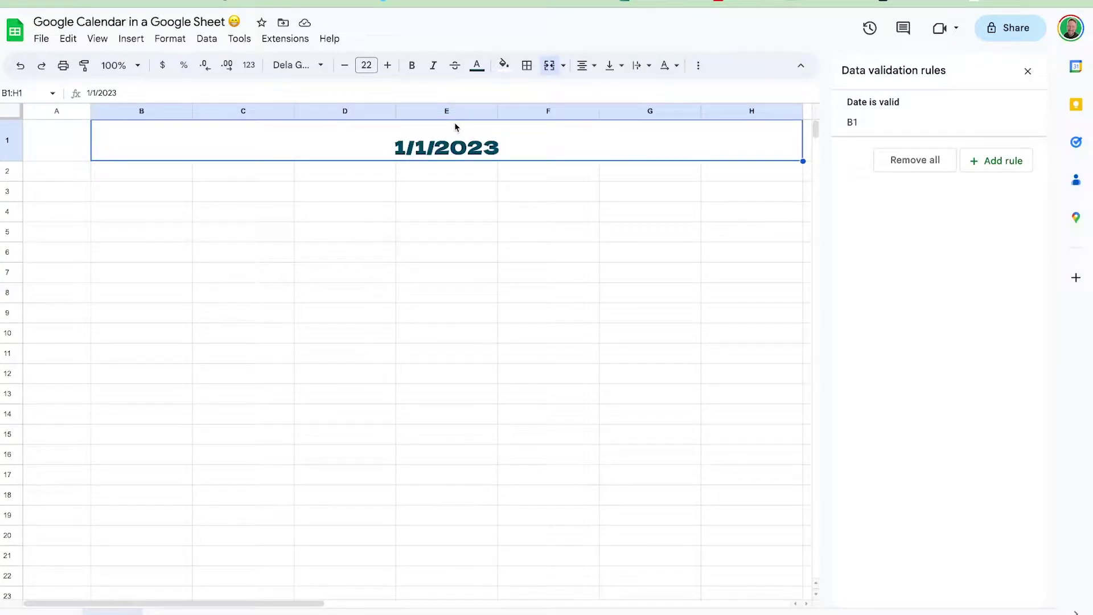
double_click(456, 159)
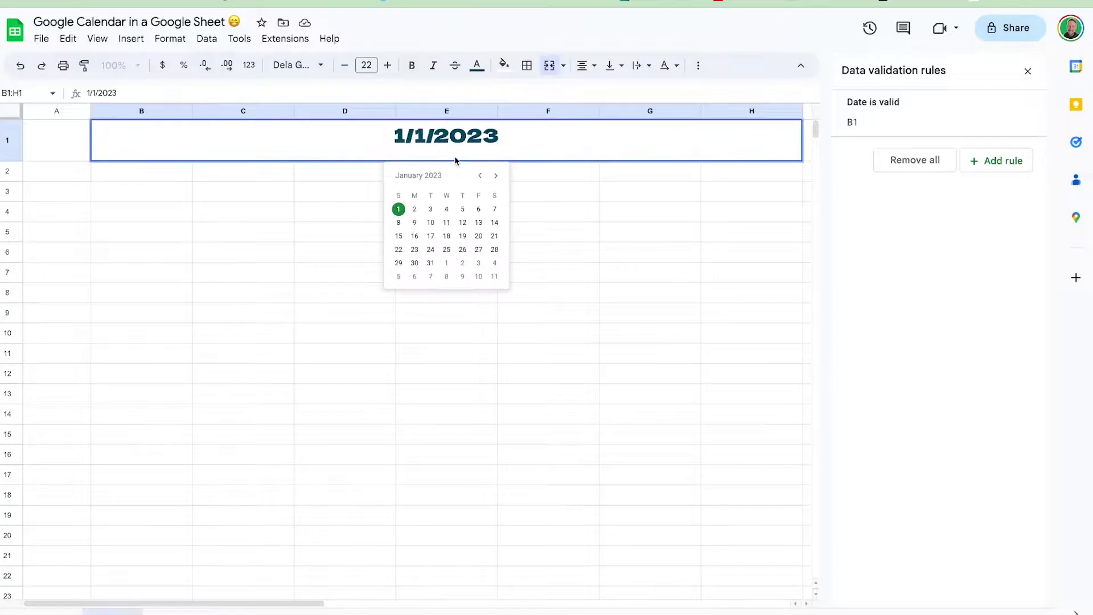
click(431, 255)
key(ctrl+z)
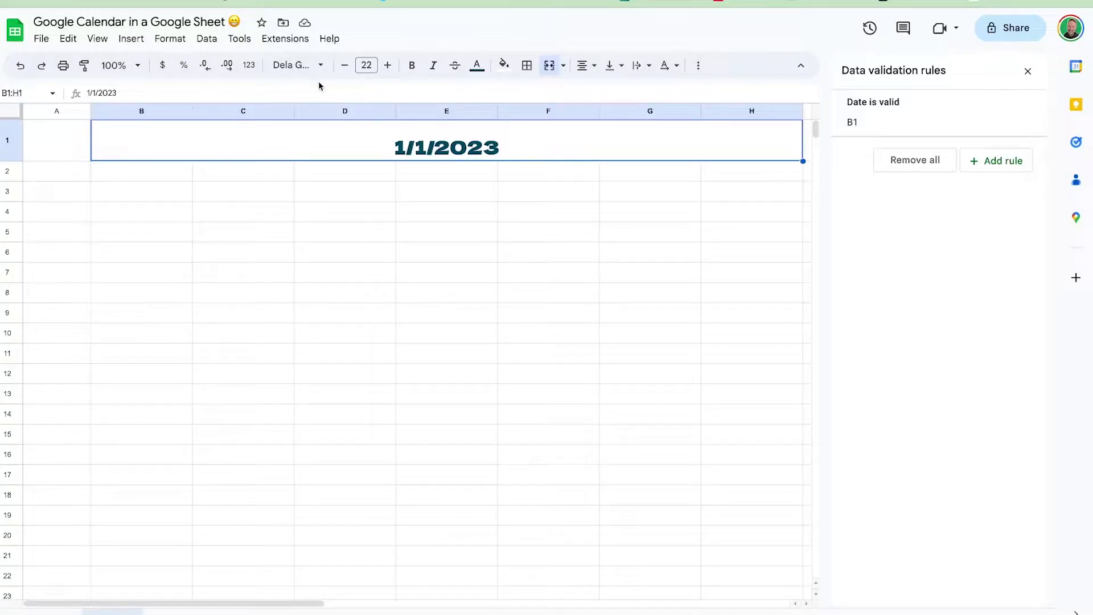
Try entering 1/1/2024 in the merged heading cell, and undo the entry
text(1/1/2024)
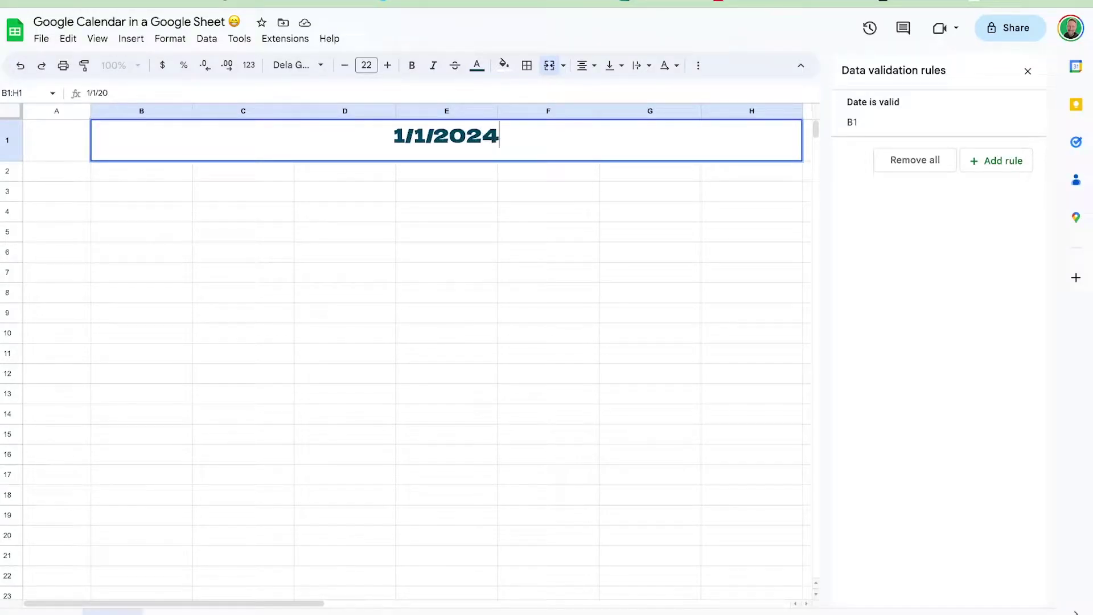
key(Return)
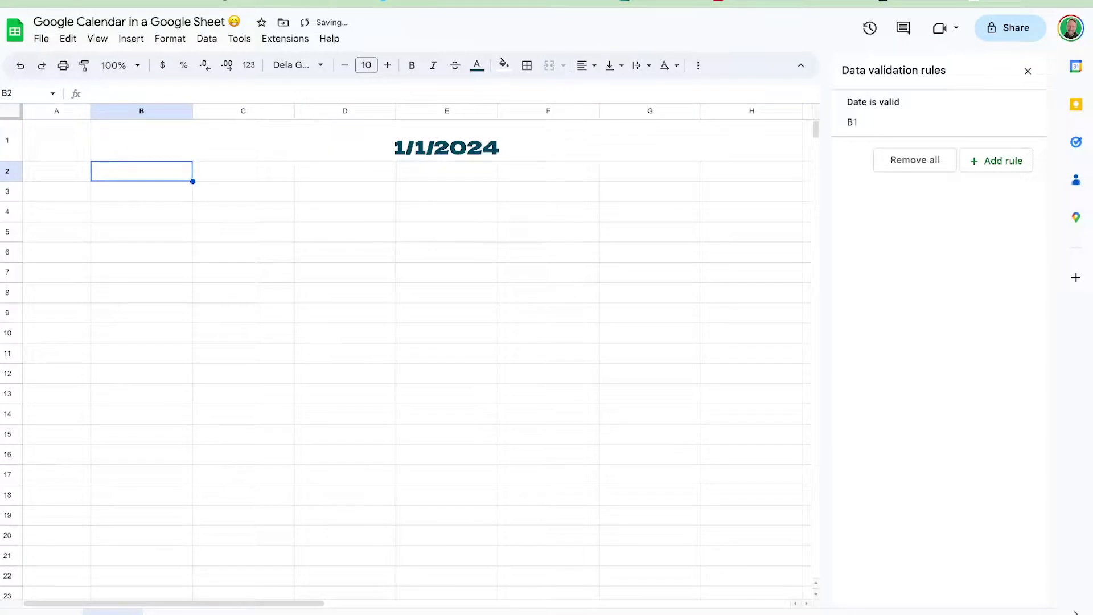
key(ctrl+z)
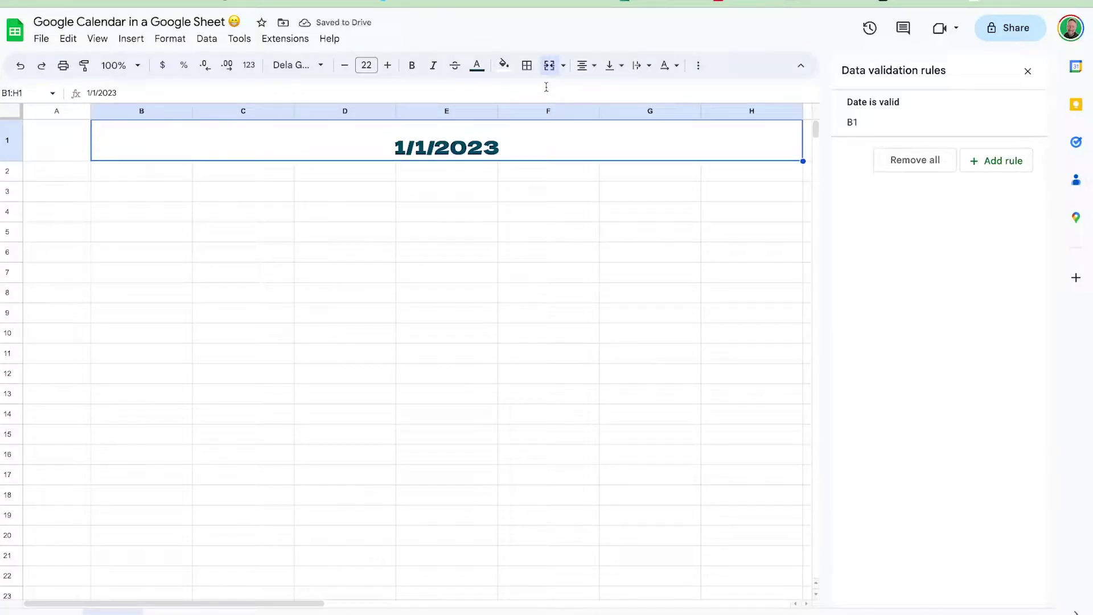
Apply a custom date format to the heading date that displays only the full month name
click(249, 65)
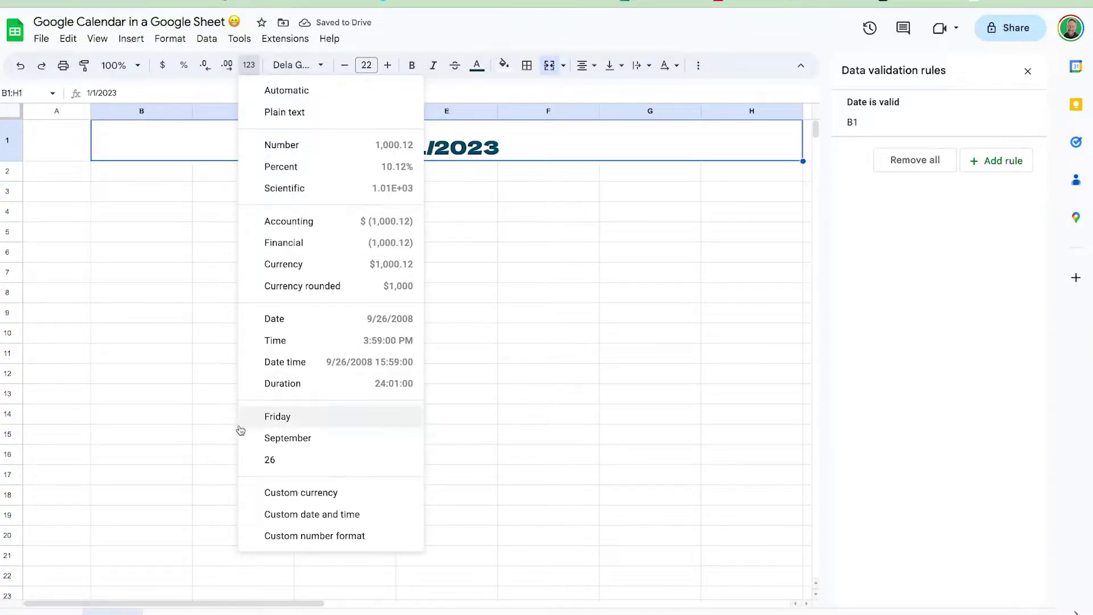
click(256, 67)
click(170, 39)
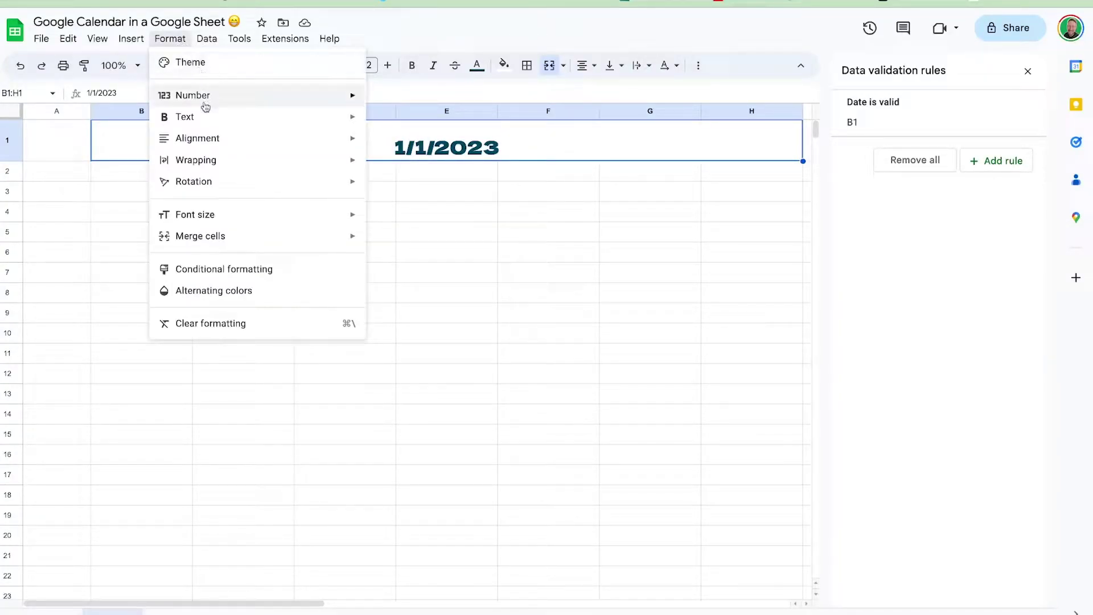
mouse_move(206, 107)
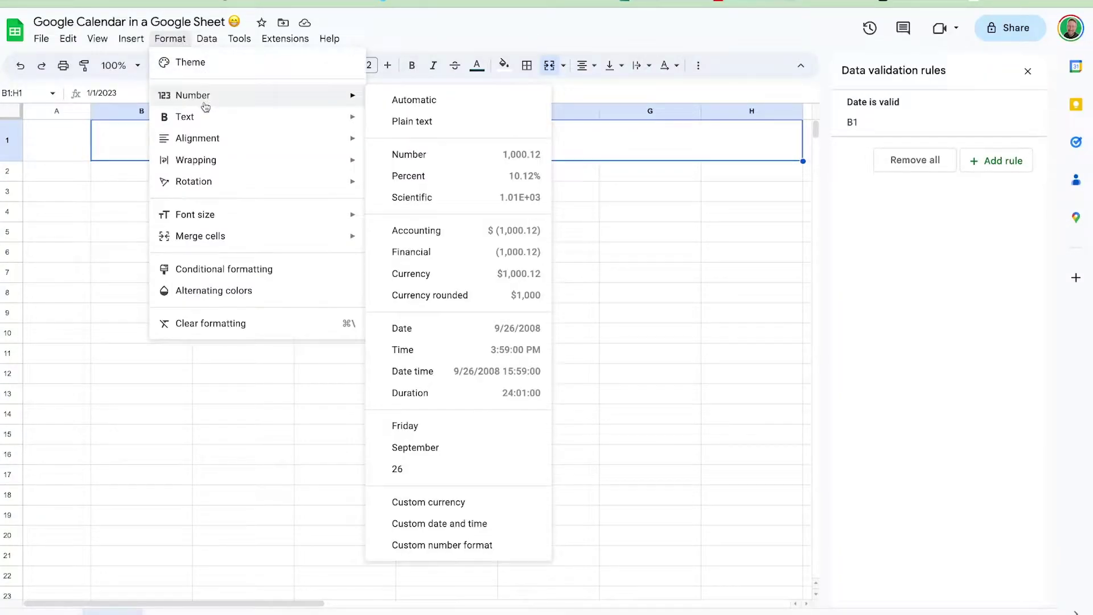
click(439, 523)
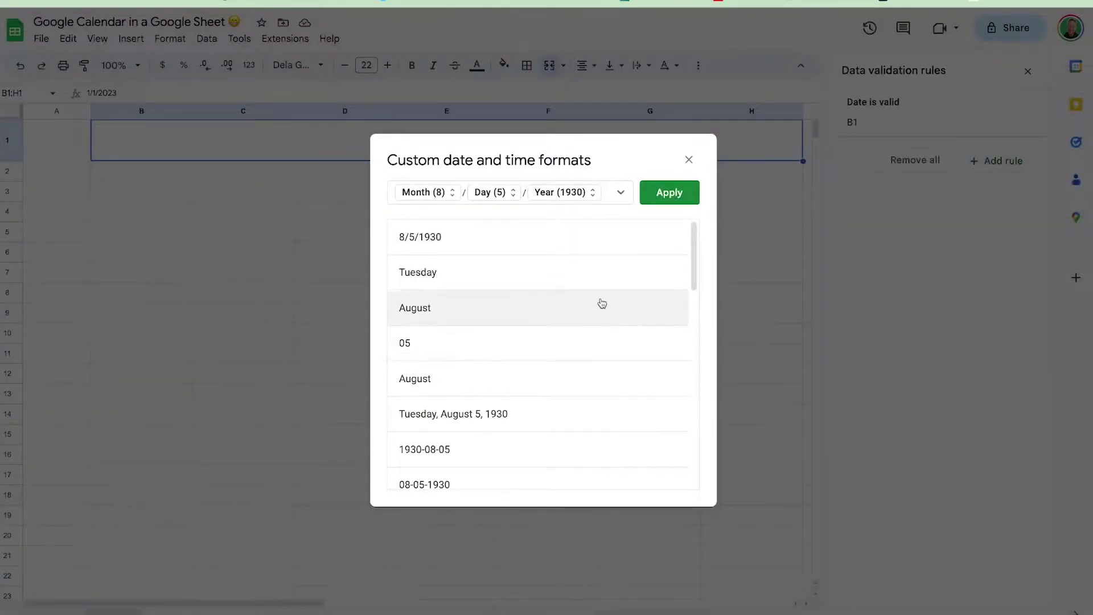
click(453, 310)
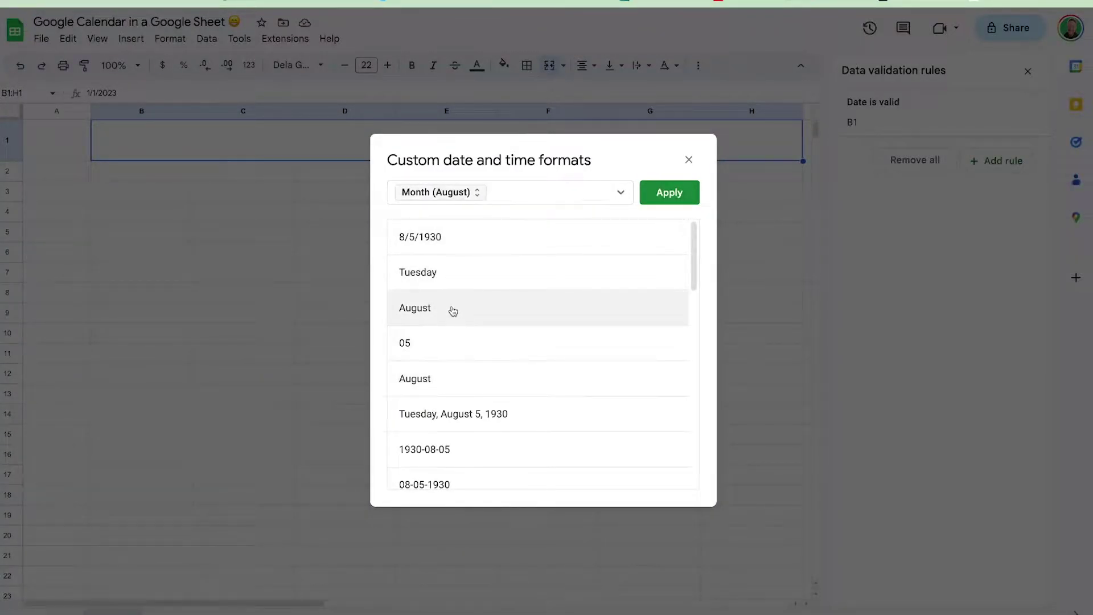
click(696, 199)
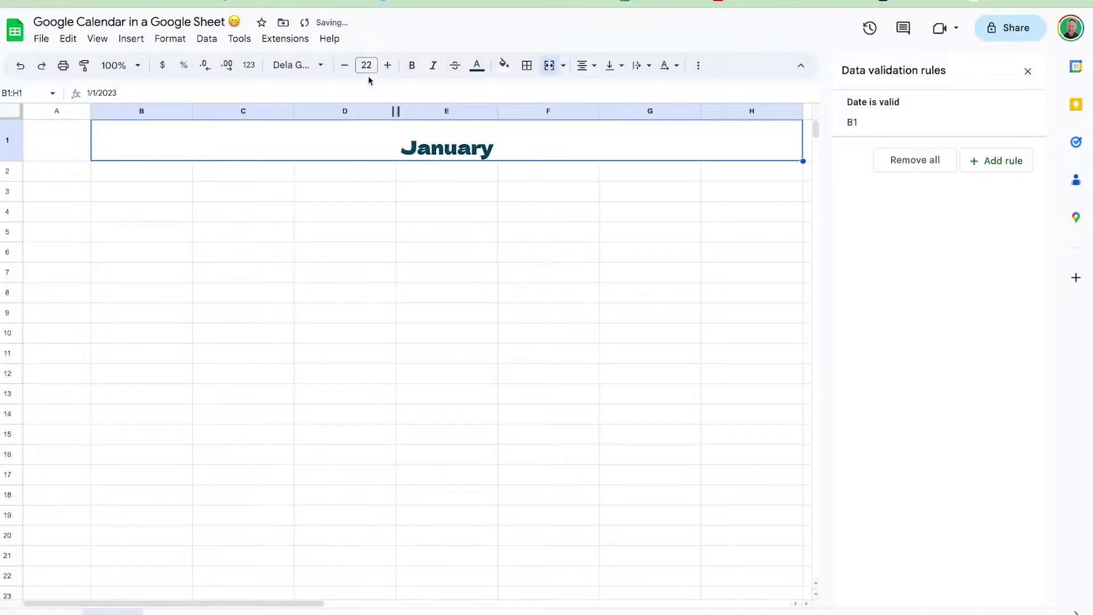
Set the month heading's font size to 32 and select cell B2
text(32)
key(Return)
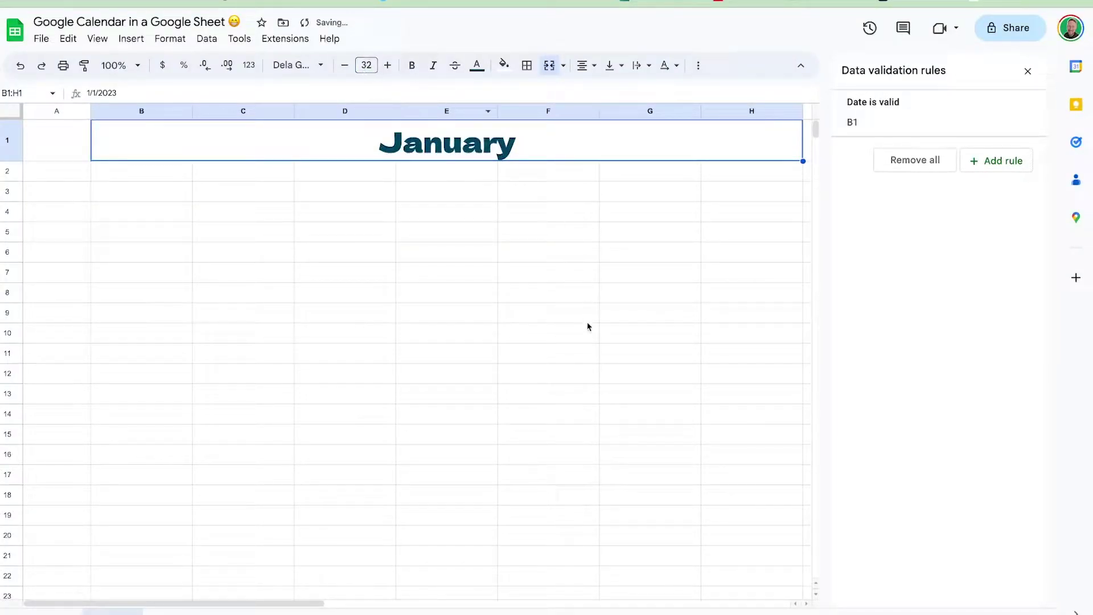
click(160, 178)
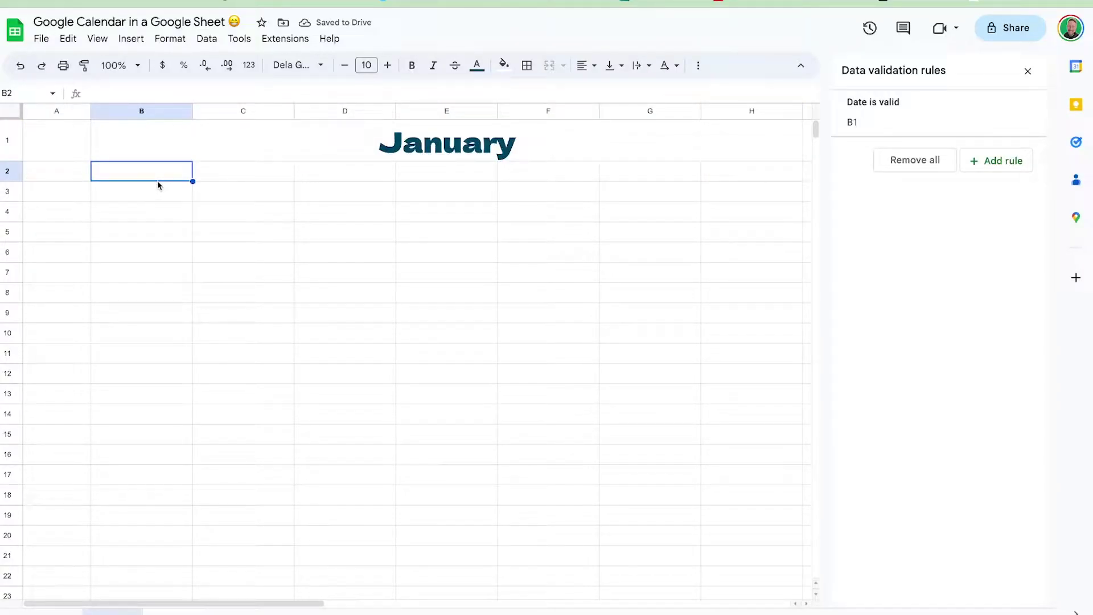
Enter the numbers 1 through 7 across cells B2:H2 beneath the month heading
text(1	2	3	4	5	6)
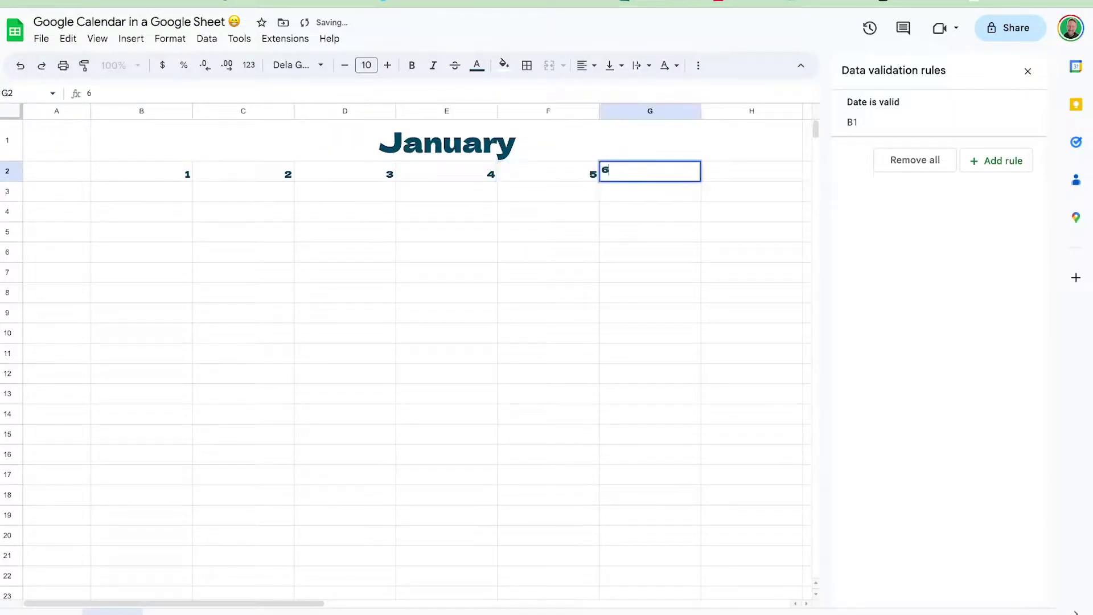
key(Tab)
text(7)
key(Tab)
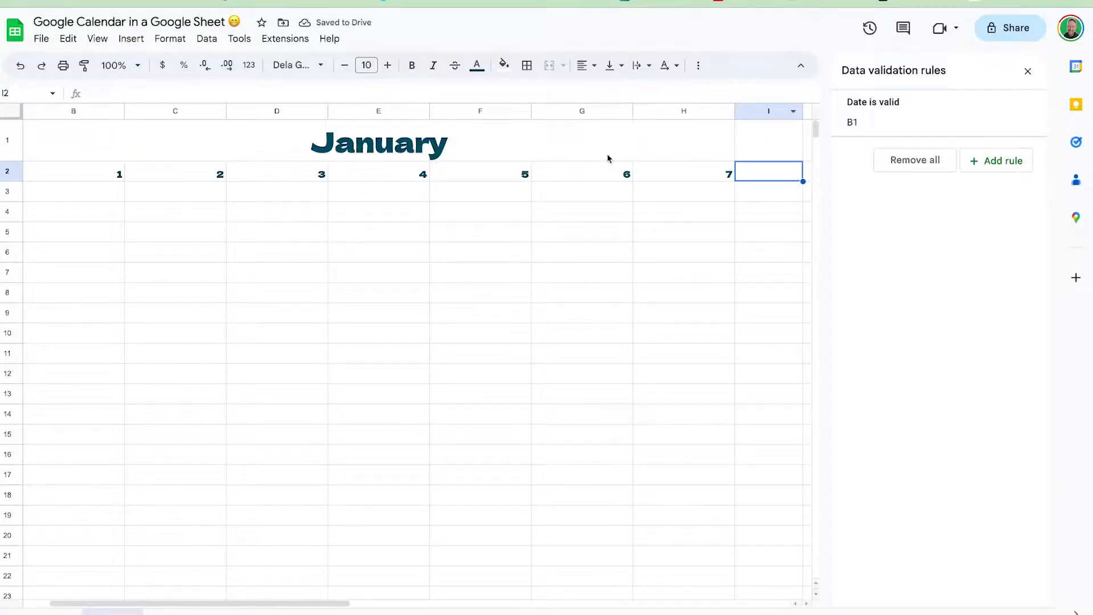
Narrow column A to about a third of the width of the day columns
scroll(607, 157, left, 2)
click(67, 113)
drag(93, 114, 55, 113)
Enter =WEEKDAY(B2) in cell B3 and fill the formula across to H3
click(122, 200)
text(=weekd)
key(Tab)
click(106, 171)
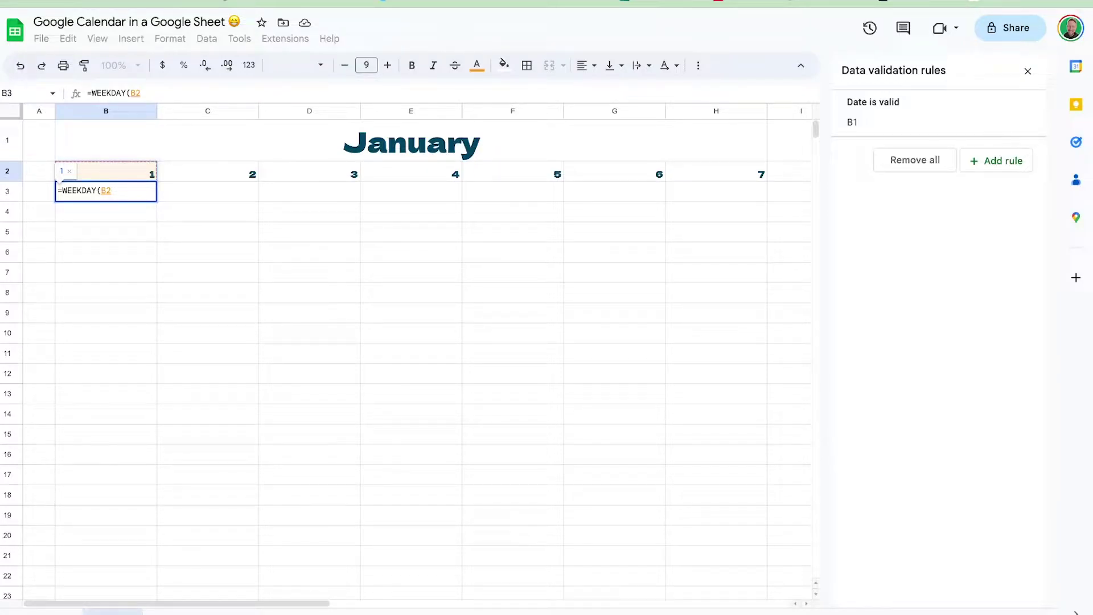
text(,)
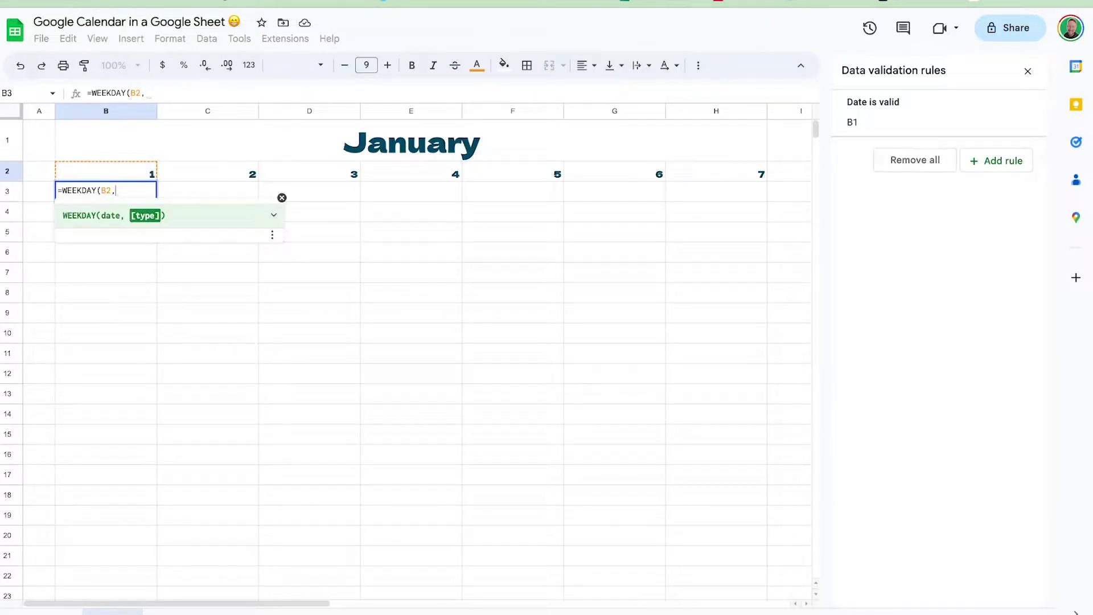
key(BackSpace)
text())
key(Return)
drag(105, 191, 717, 191)
key(ctrl+Return)
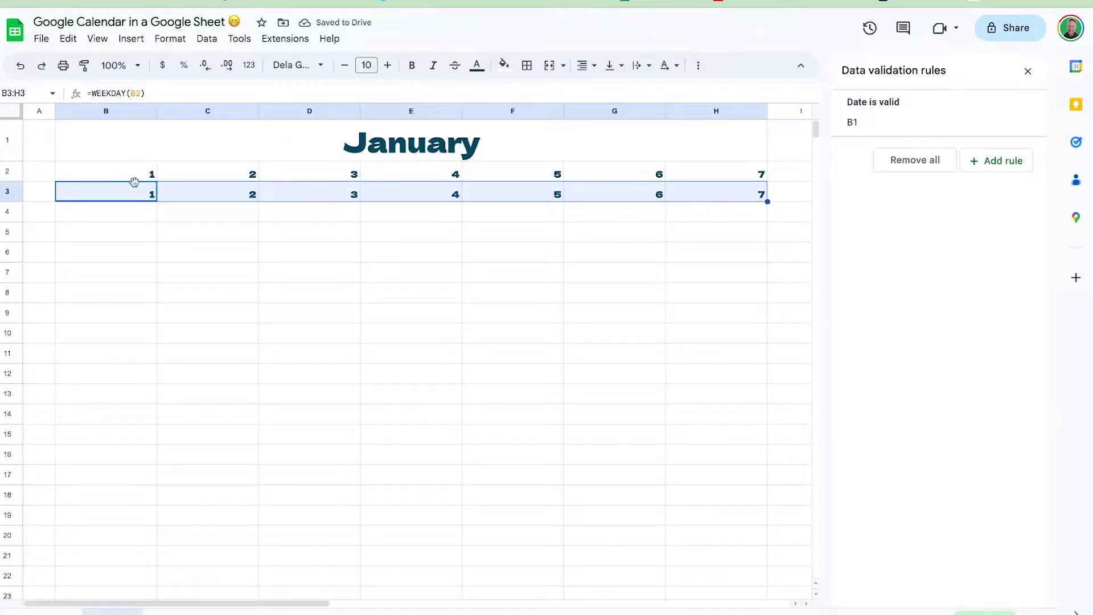
Try the custom date format Day (05) on the weekday formulas in B3:H3
click(254, 68)
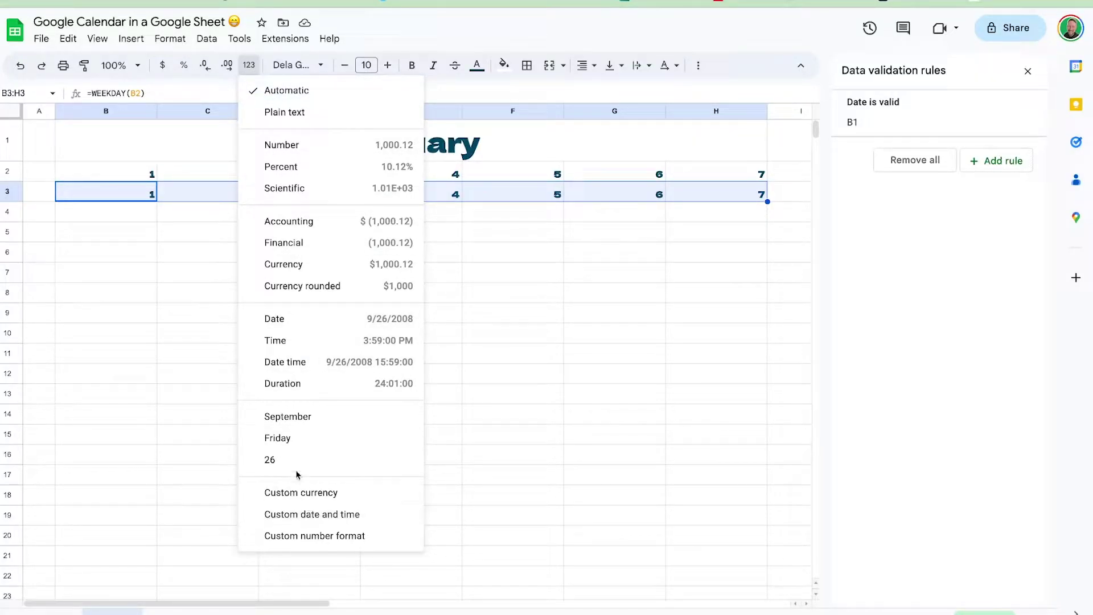
click(305, 516)
click(432, 315)
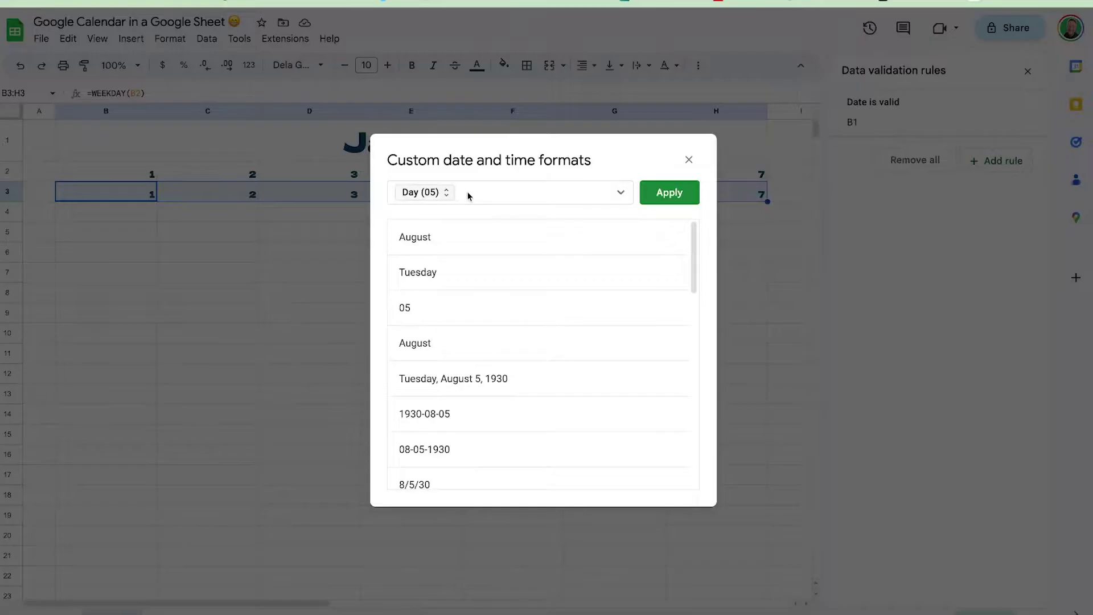
click(663, 195)
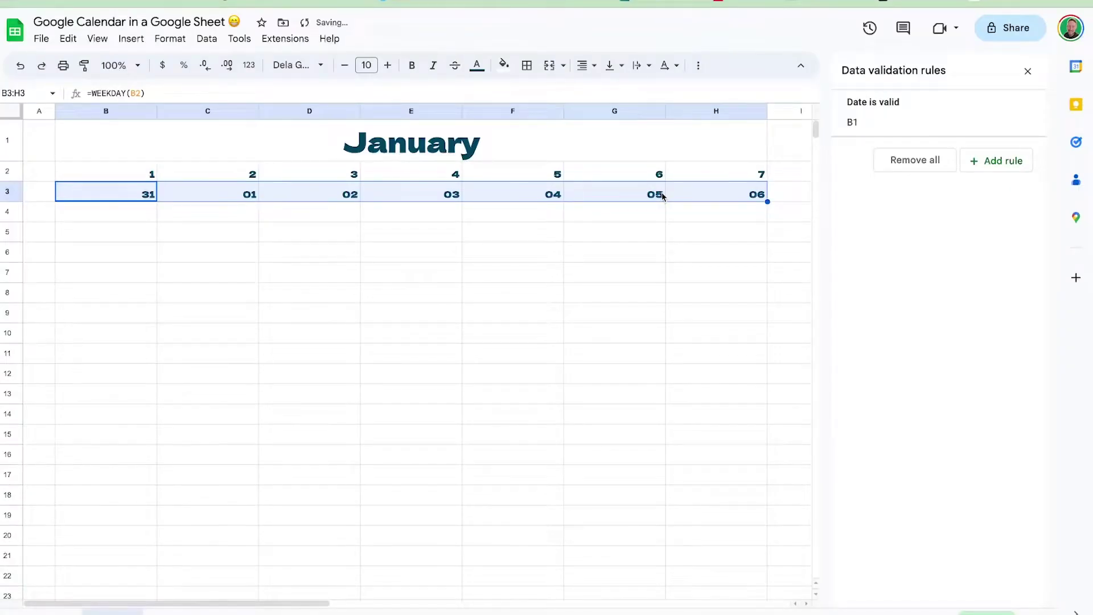
Format B3:H3 to display full weekday names
click(249, 65)
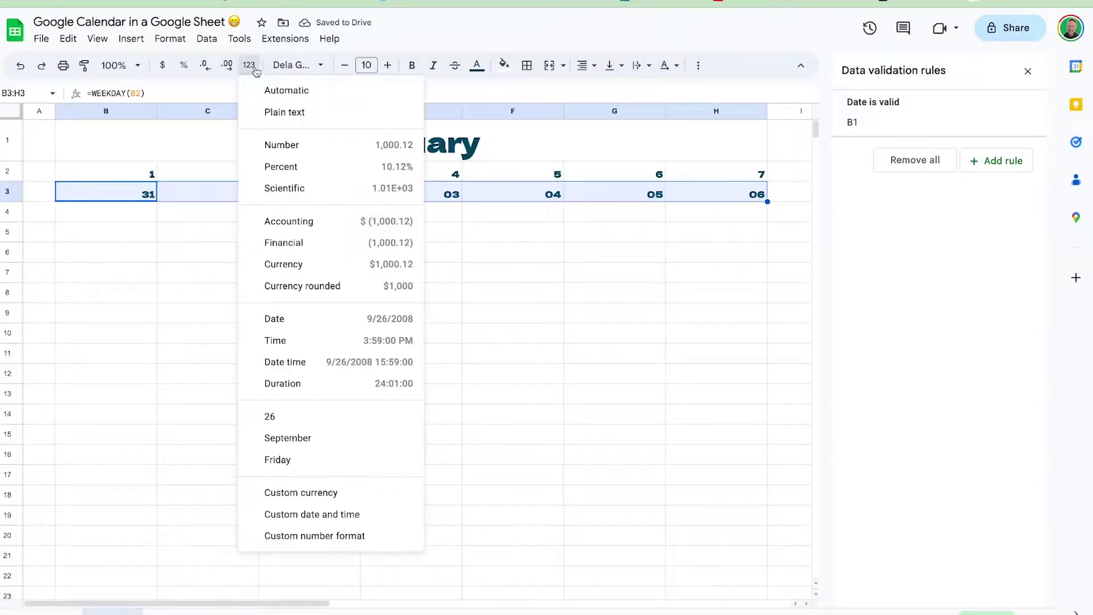
click(302, 459)
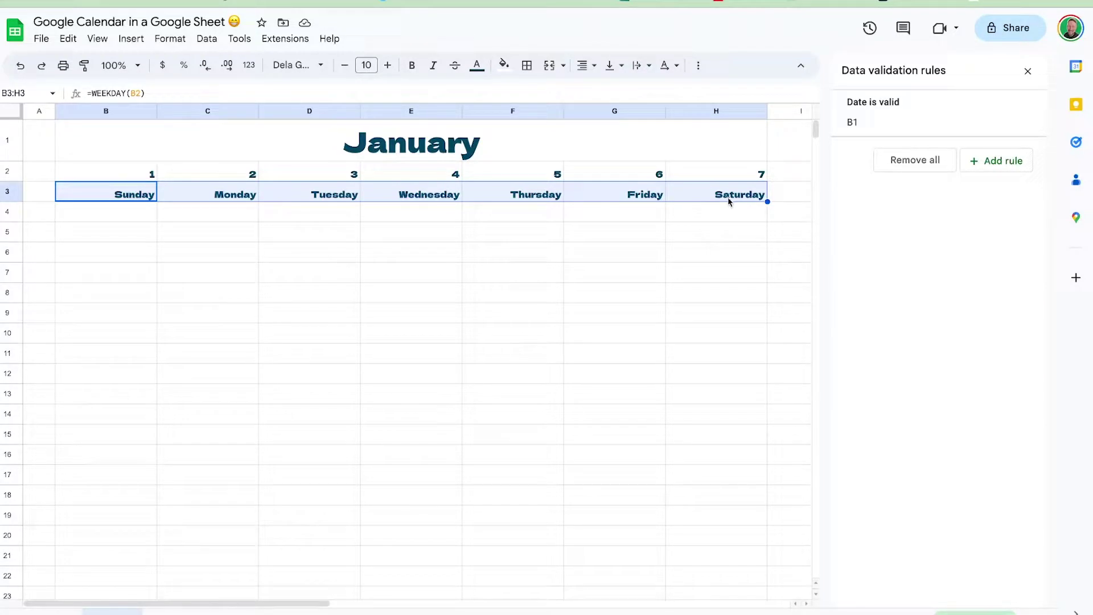
Enter =IF(WEEKDAY(B1)=B2,B1) in cell B4 to return the heading date when its weekday matches the column number
click(142, 216)
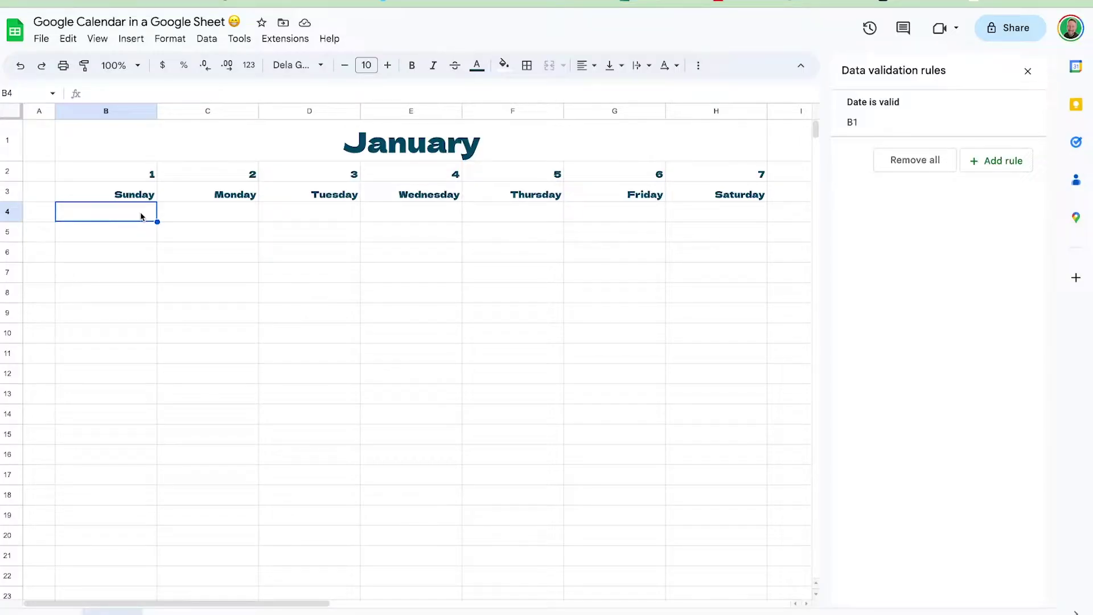
text(=)
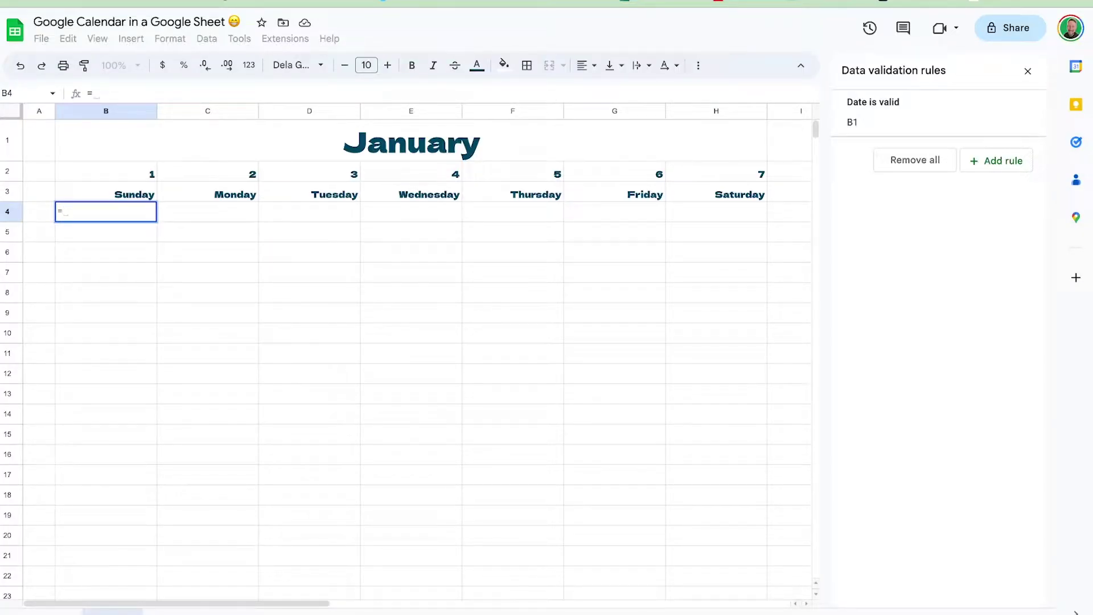
text(IF)
key(Escape)
text(=IF(WEEKDAY()
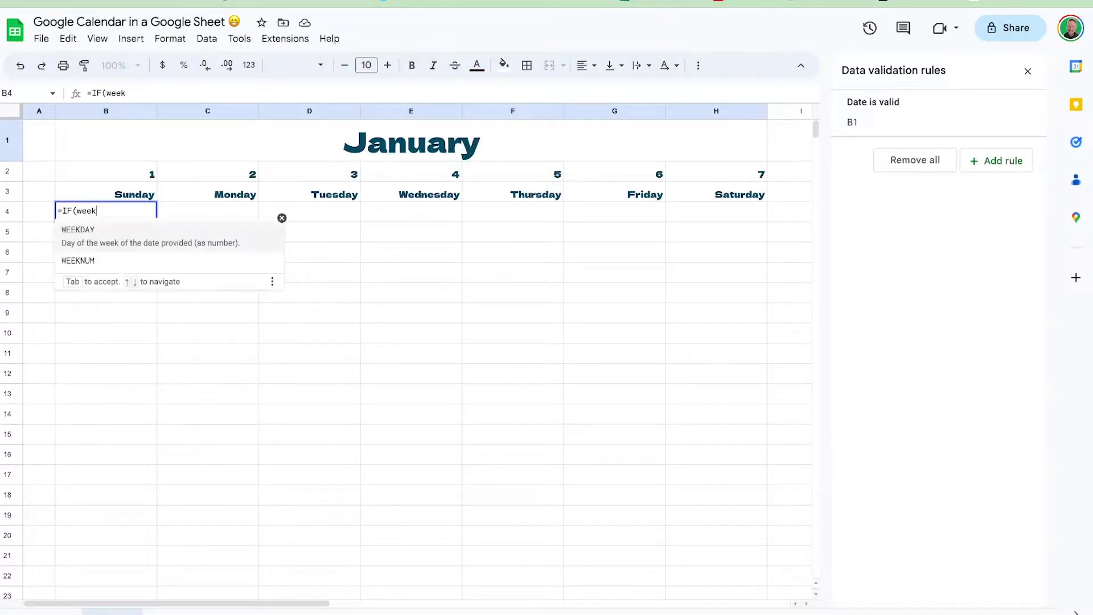
key(Up)
key(Up)
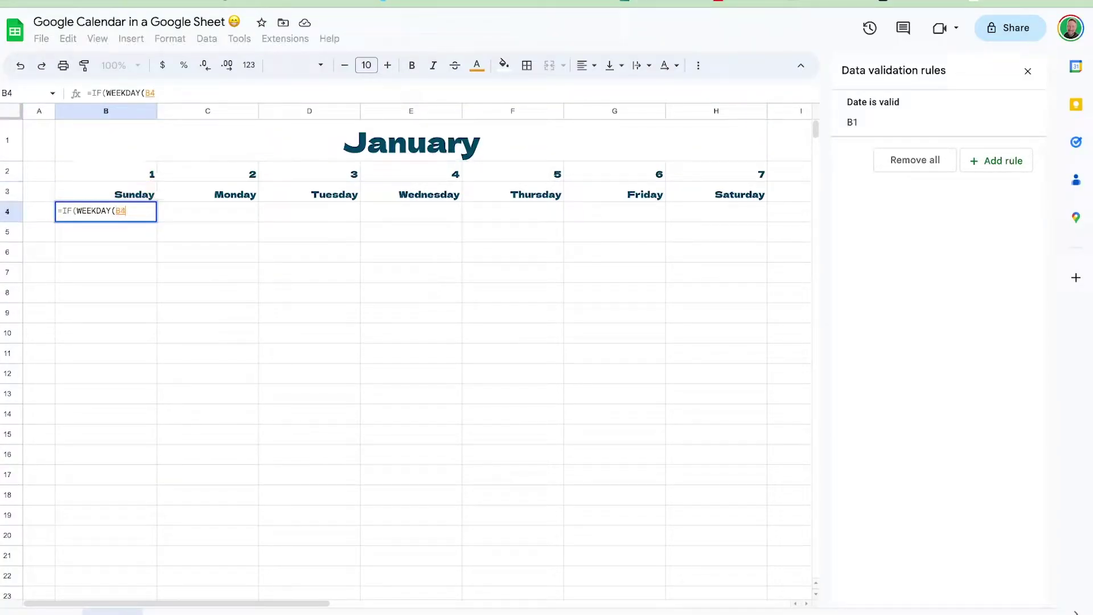
key(Up)
text())
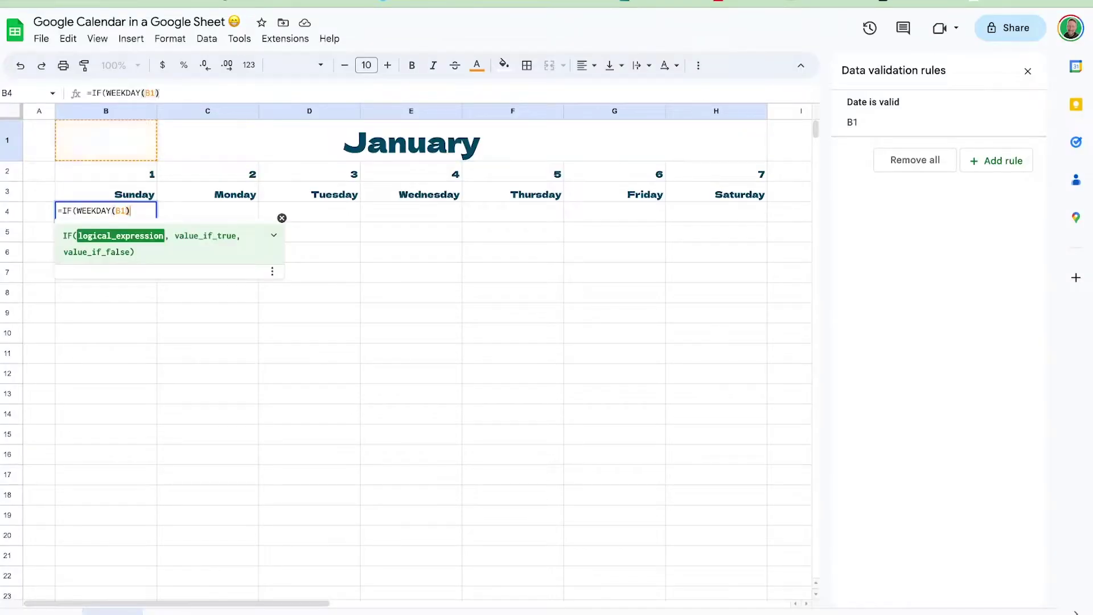
text(=)
key(Up)
key(Up)
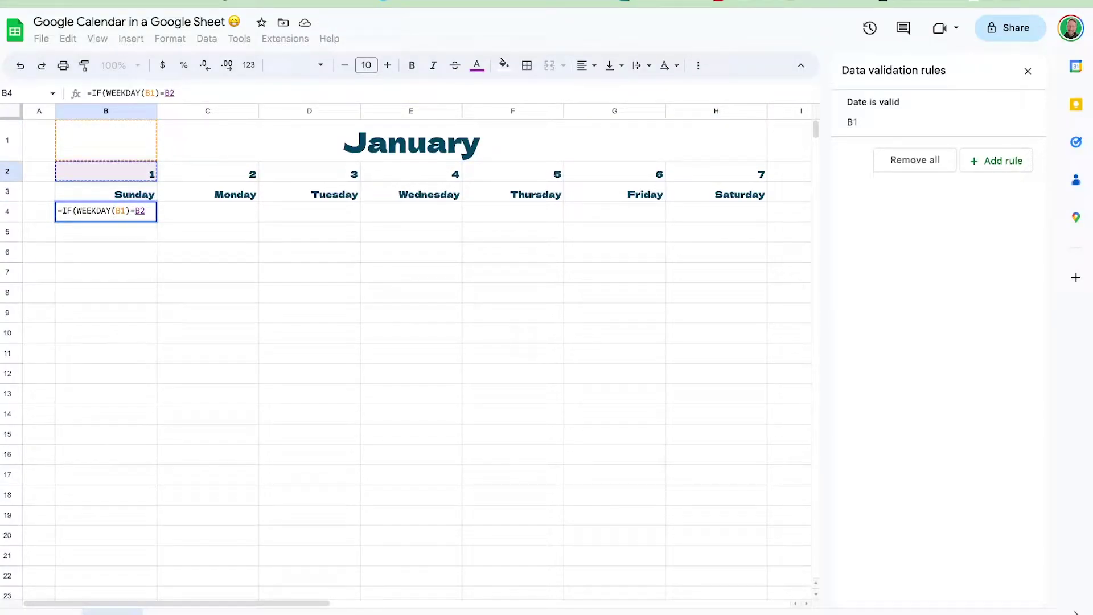
text(,)
key(Up)
key(Up)
key(Up)
key(Return)
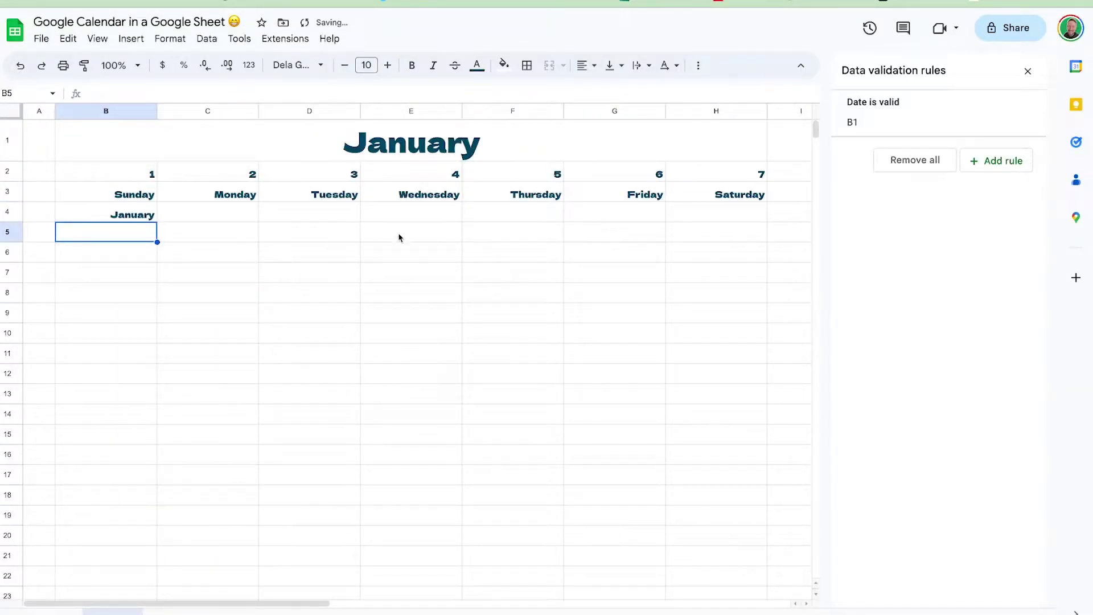
Format B4:H4 with the custom date format Day (05), showing only the two-digit day
click(145, 217)
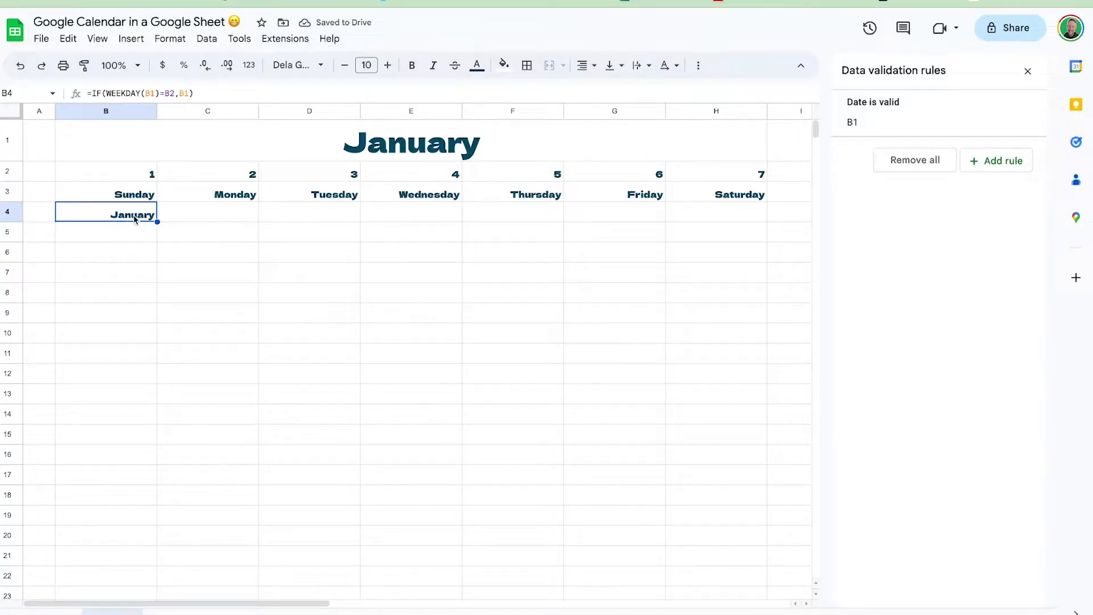
shift+click(719, 223)
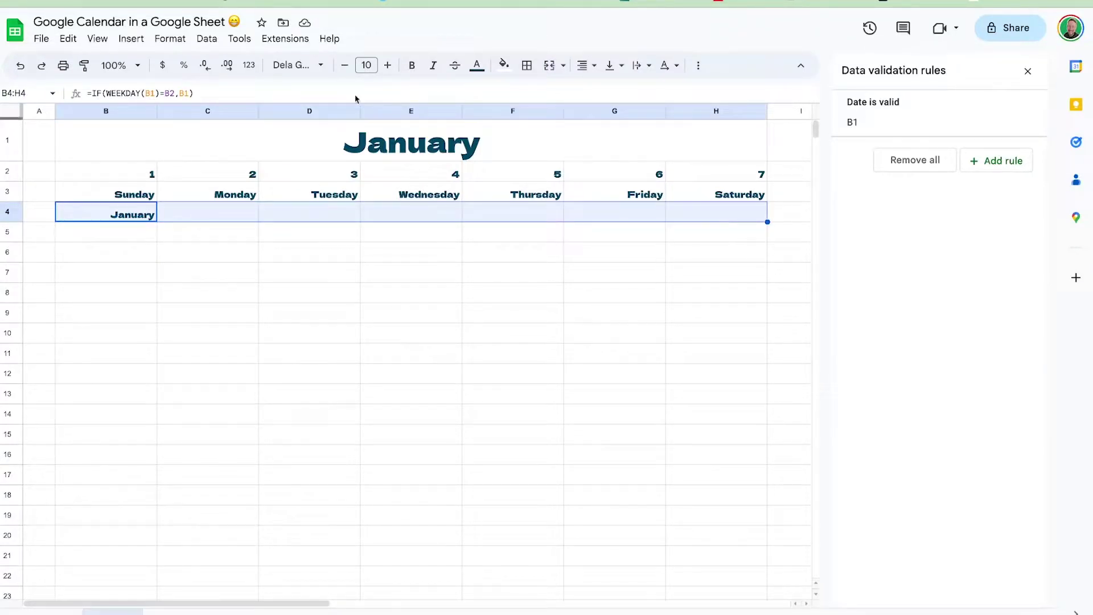
click(250, 65)
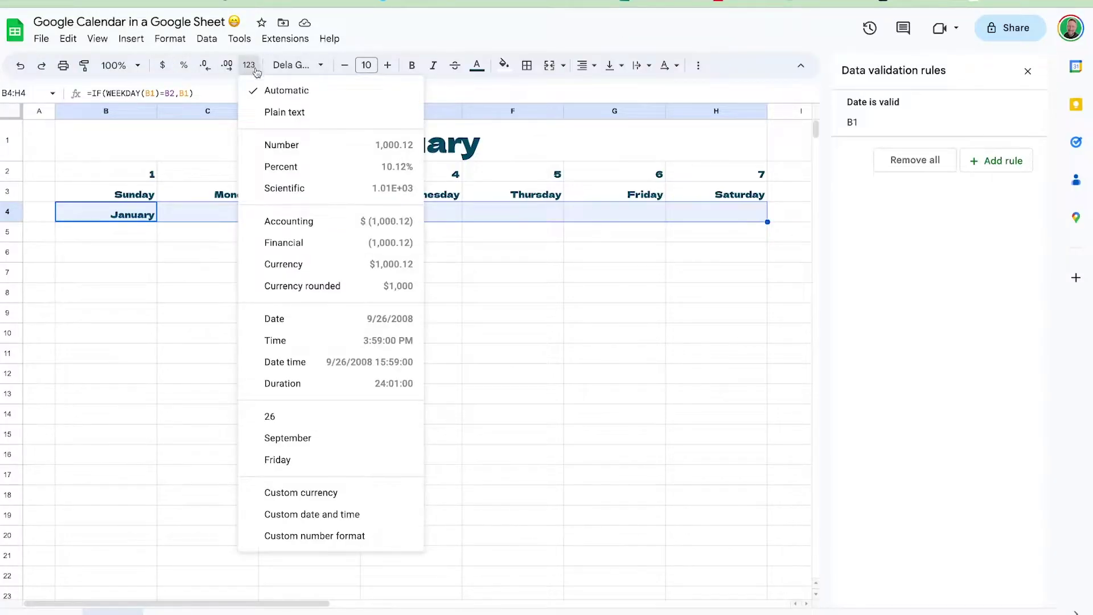
click(288, 418)
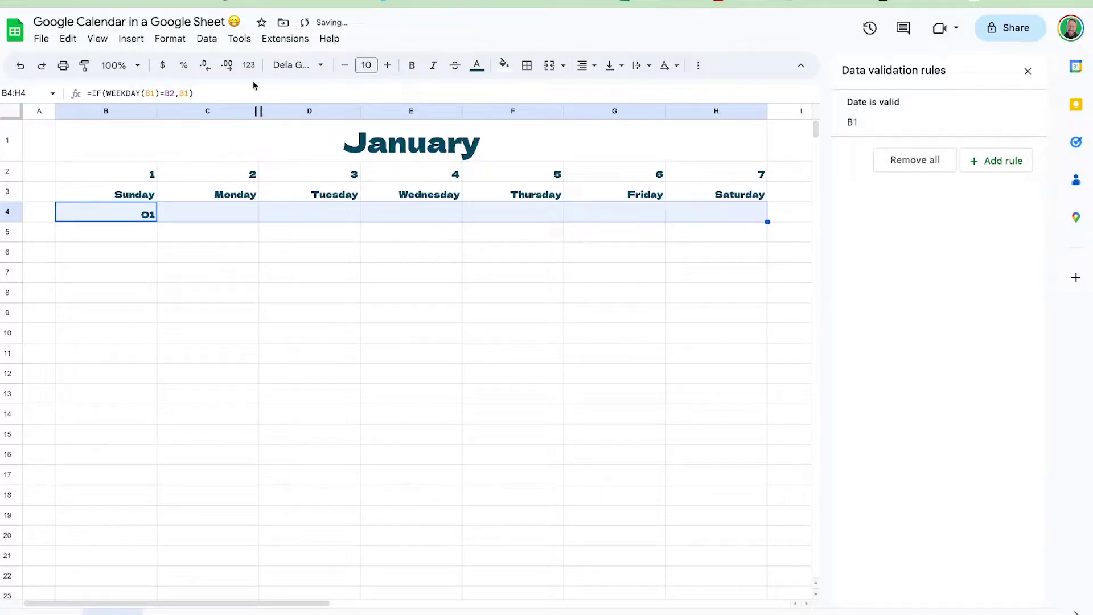
click(249, 65)
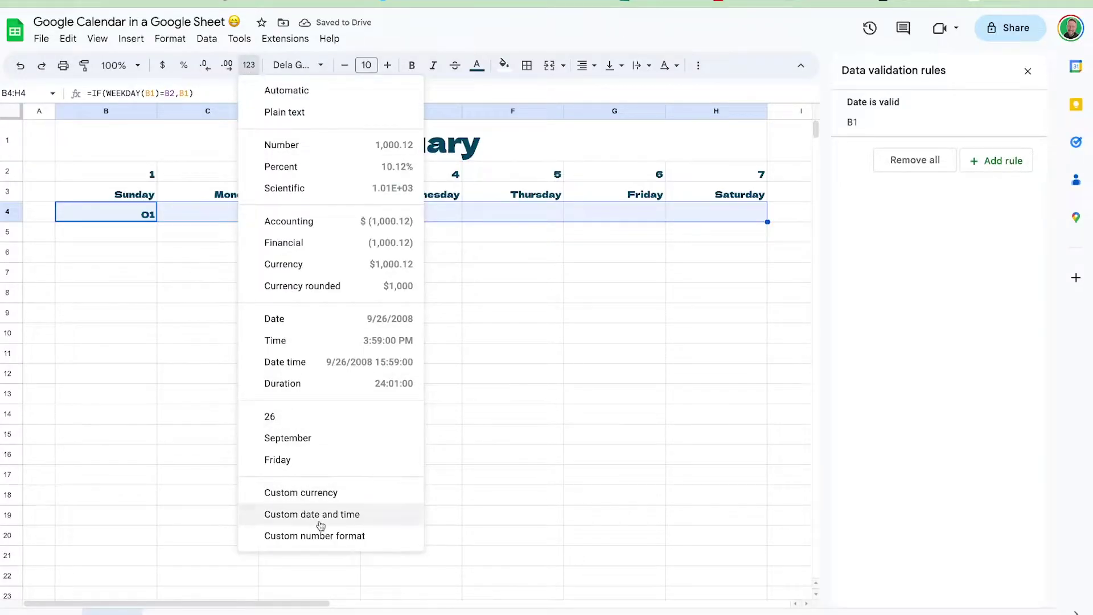
click(302, 515)
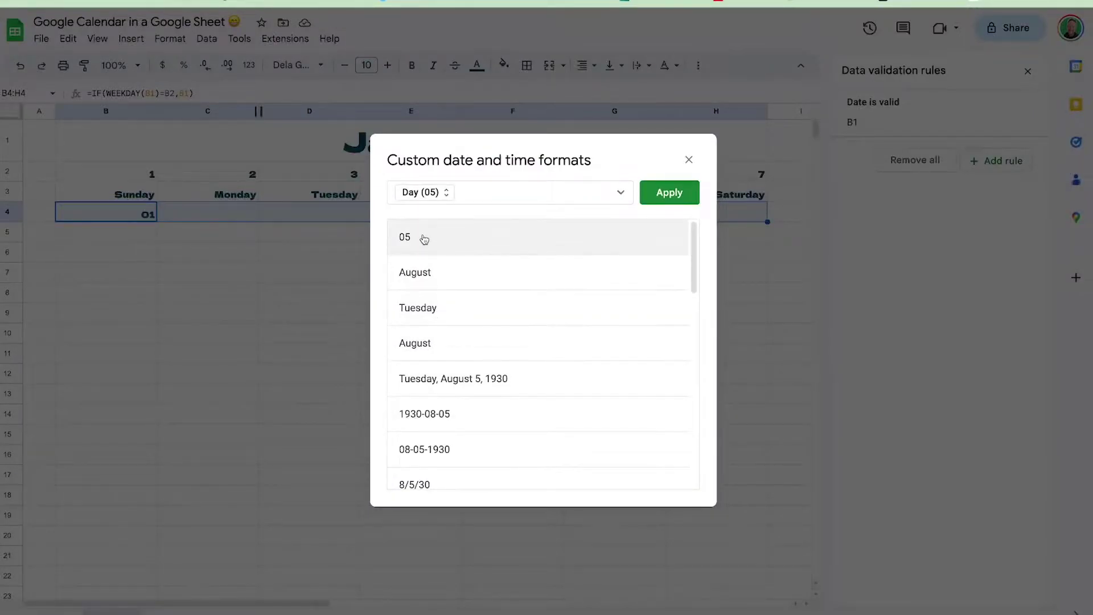
click(659, 196)
double_click(150, 215)
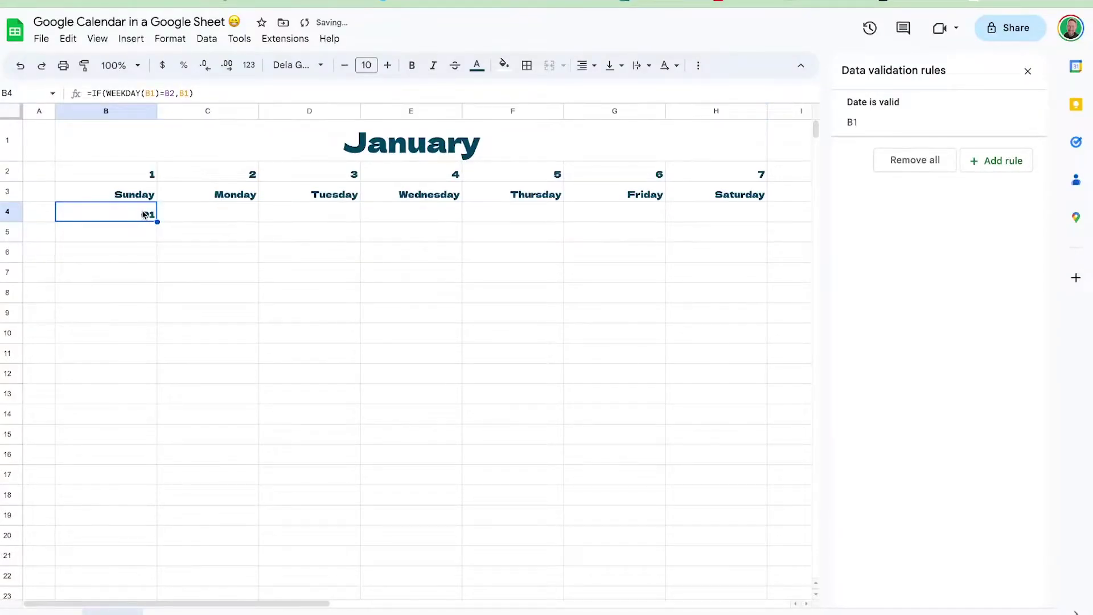
key(Return)
Test the B4 formula by changing the heading date to 2/1/2023, and undo the date change
click(379, 147)
double_click(382, 144)
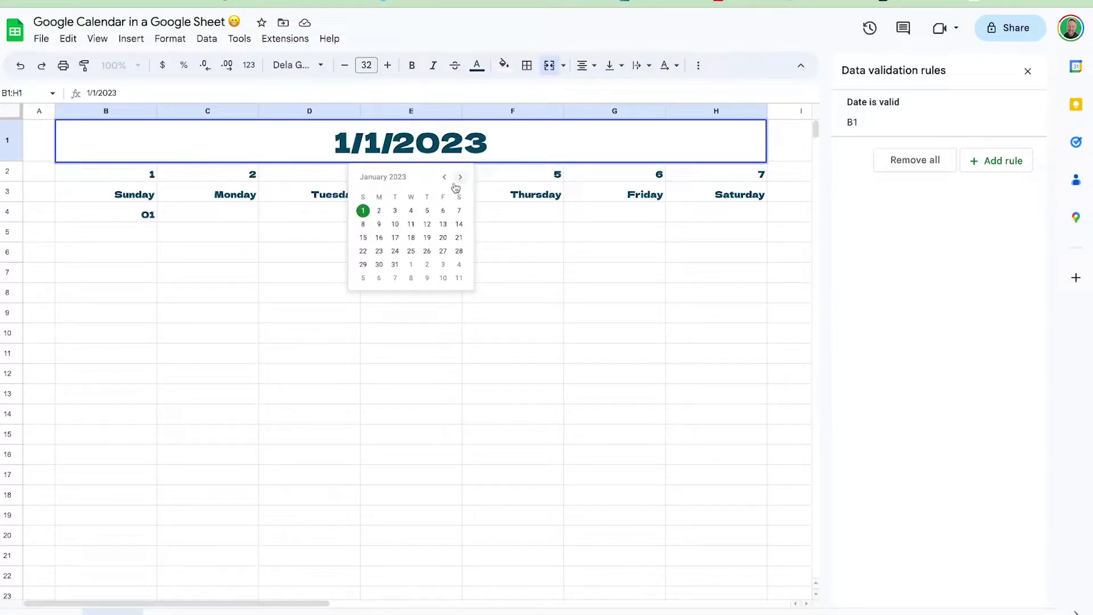
click(410, 265)
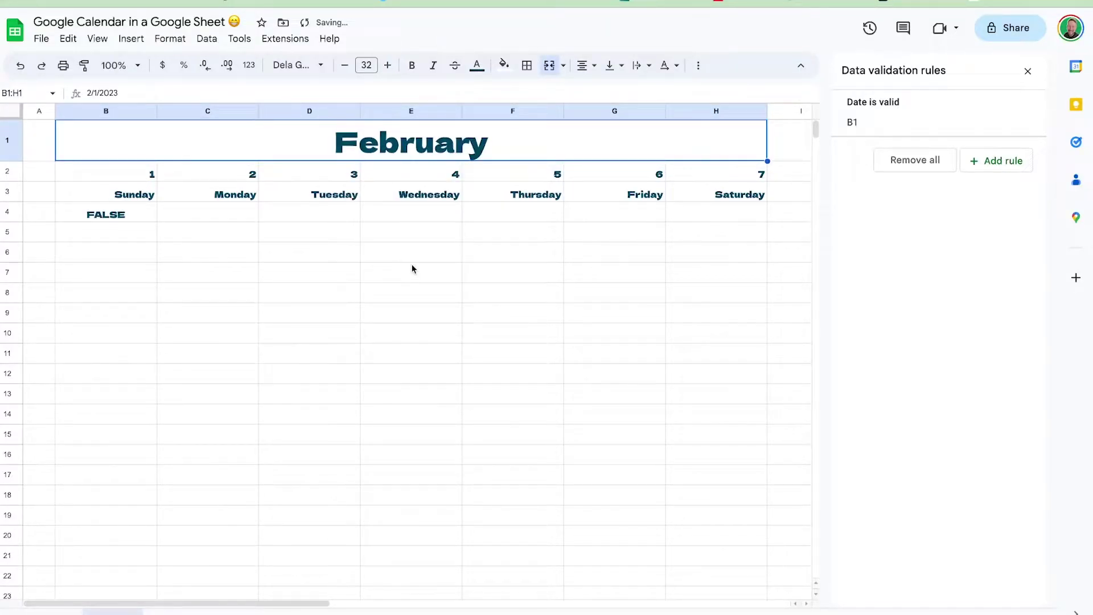
click(95, 218)
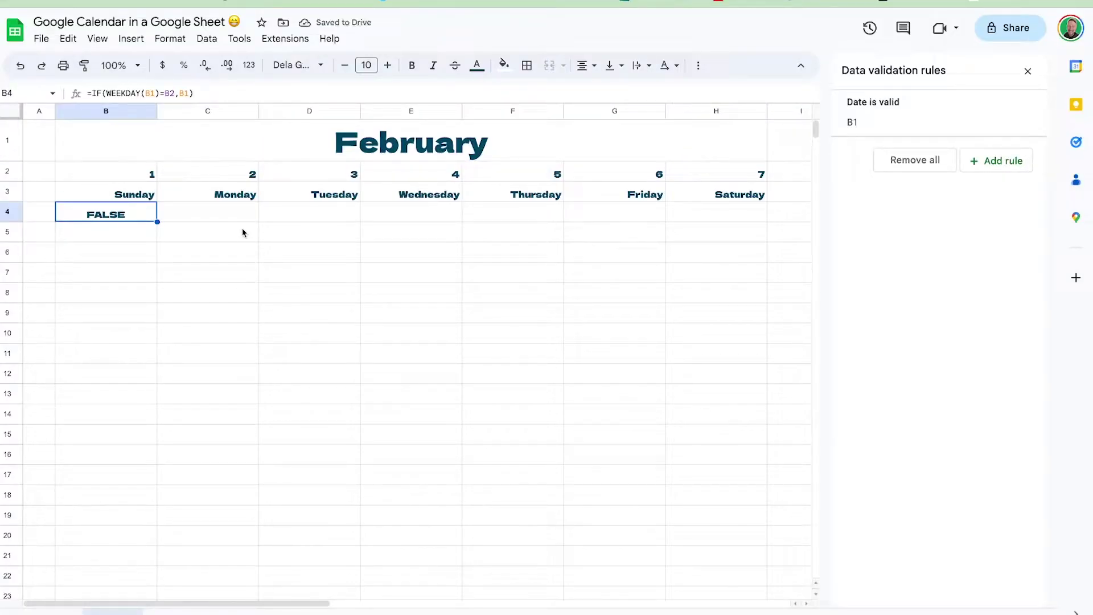
click(364, 152)
key(ctrl+z)
Add an empty string "" as the value-if-false argument of the IF formula in B4
double_click(105, 211)
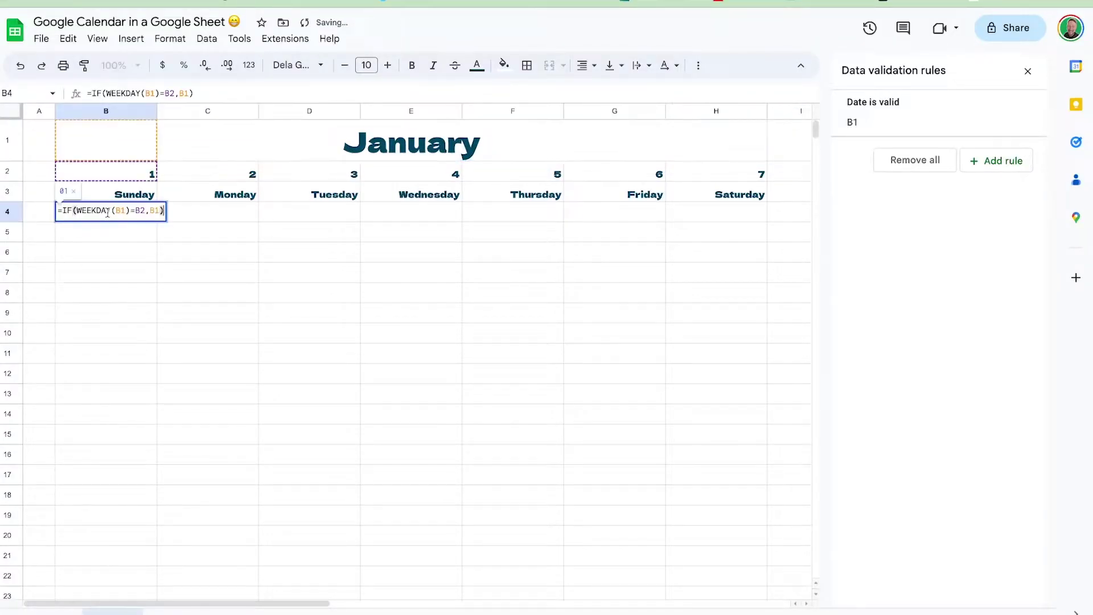
key(Left)
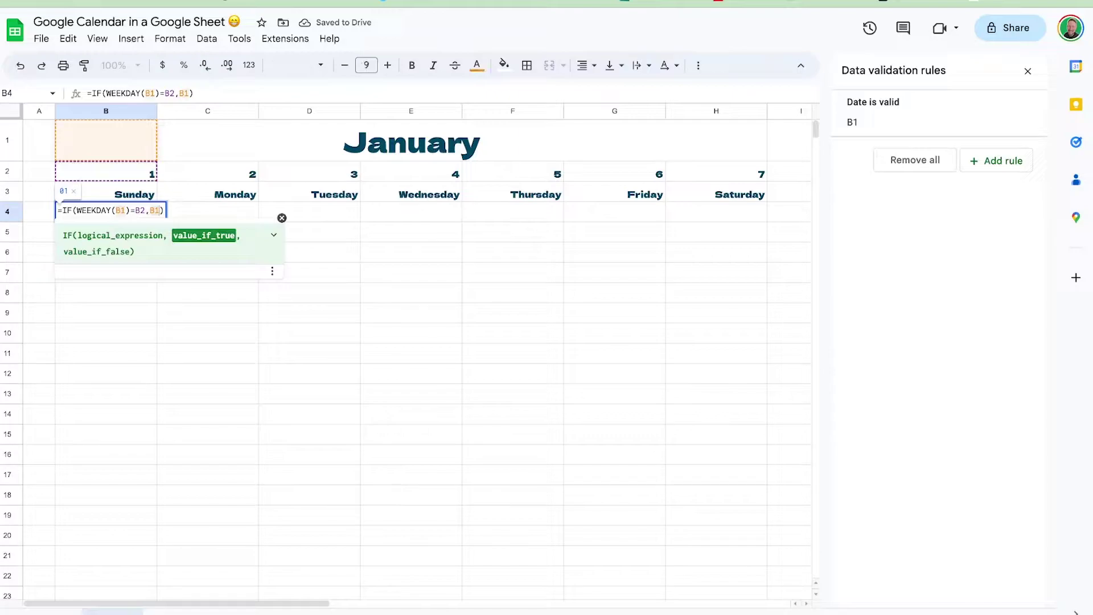
text(,"")
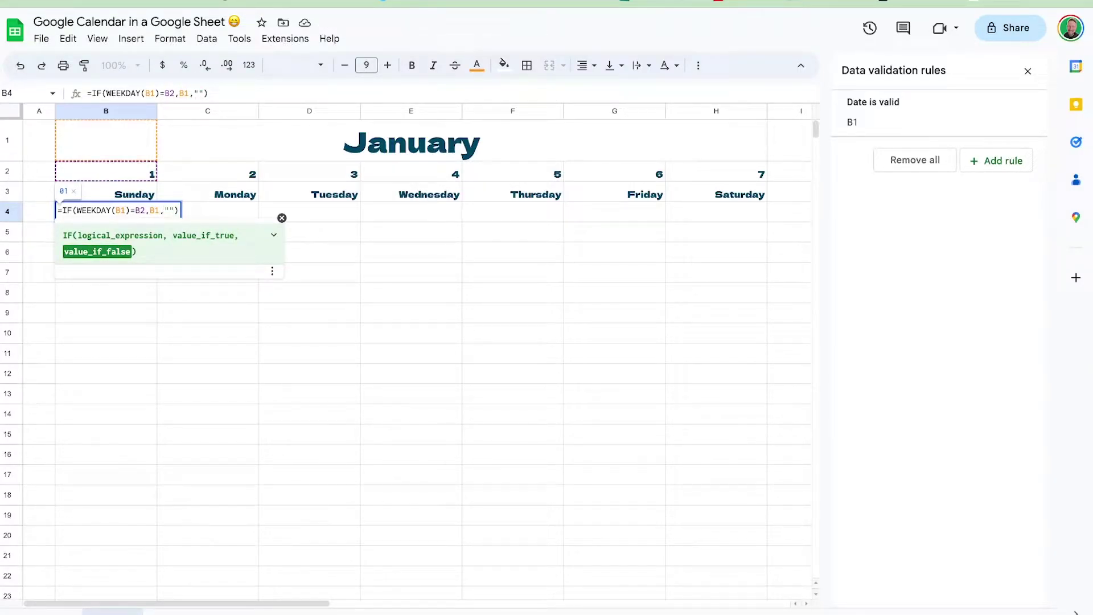
key(Return)
key(Up)
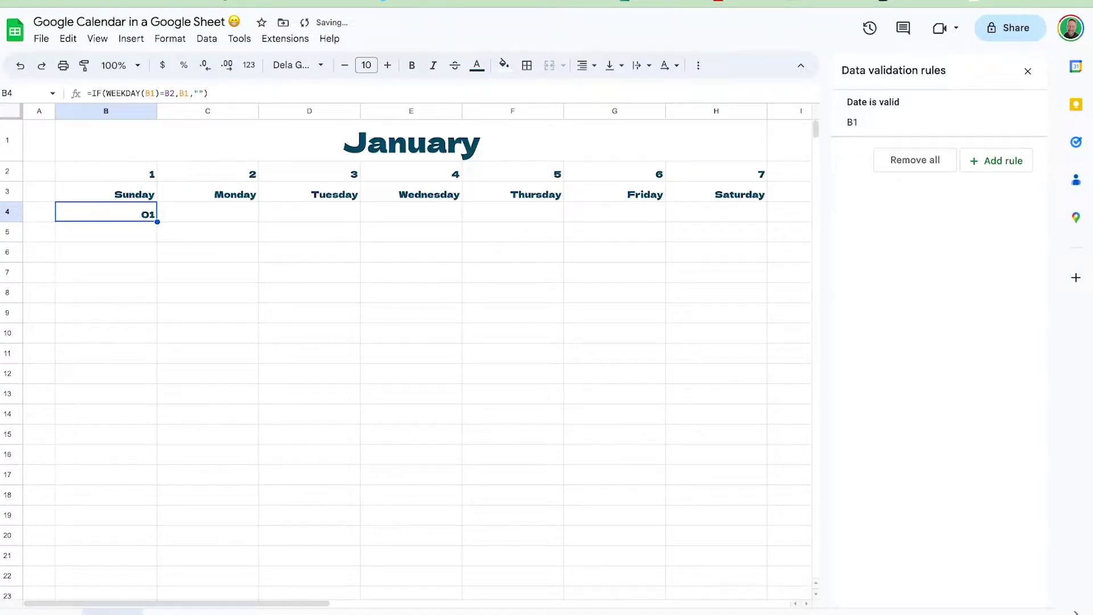
Check the revised B4 formula with the heading date set to 2/1/2023, and set the date back to 1/1/2023
click(351, 139)
double_click(351, 139)
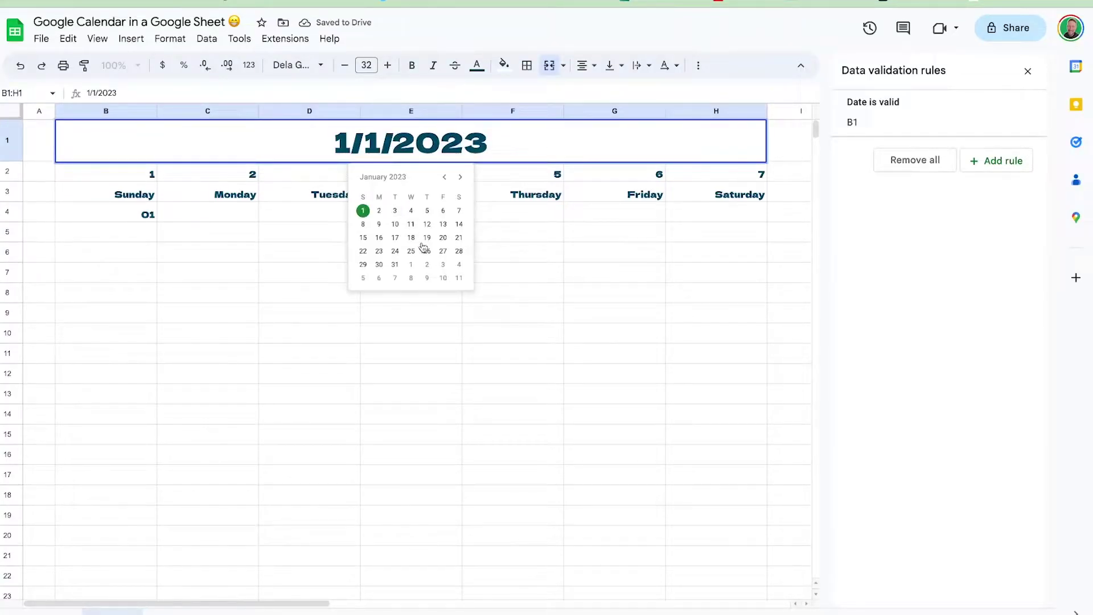
click(419, 266)
click(131, 210)
click(402, 142)
double_click(402, 143)
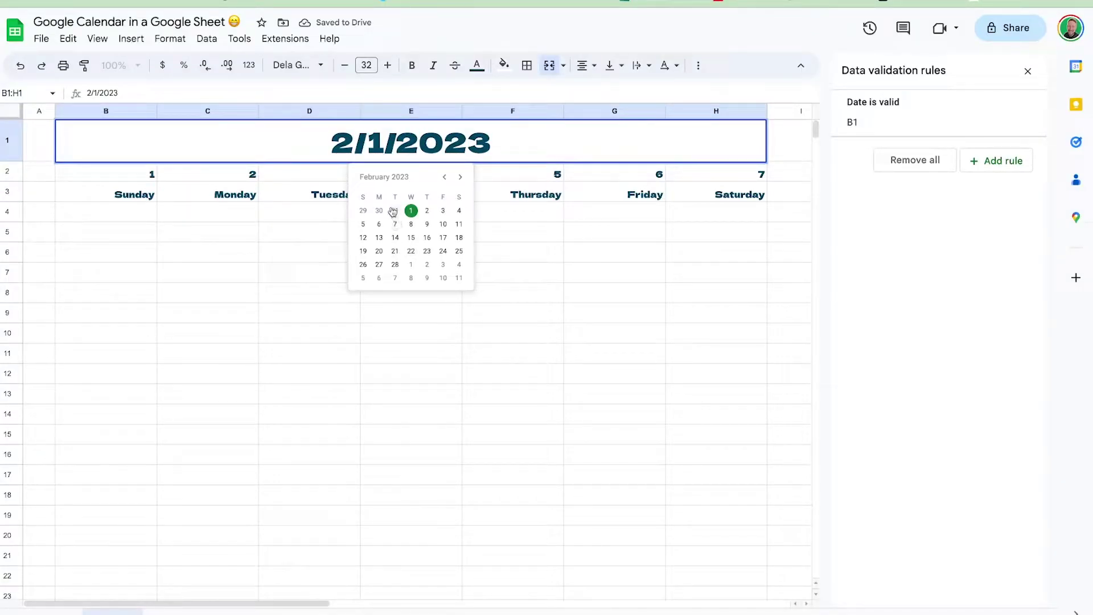
click(444, 177)
click(361, 211)
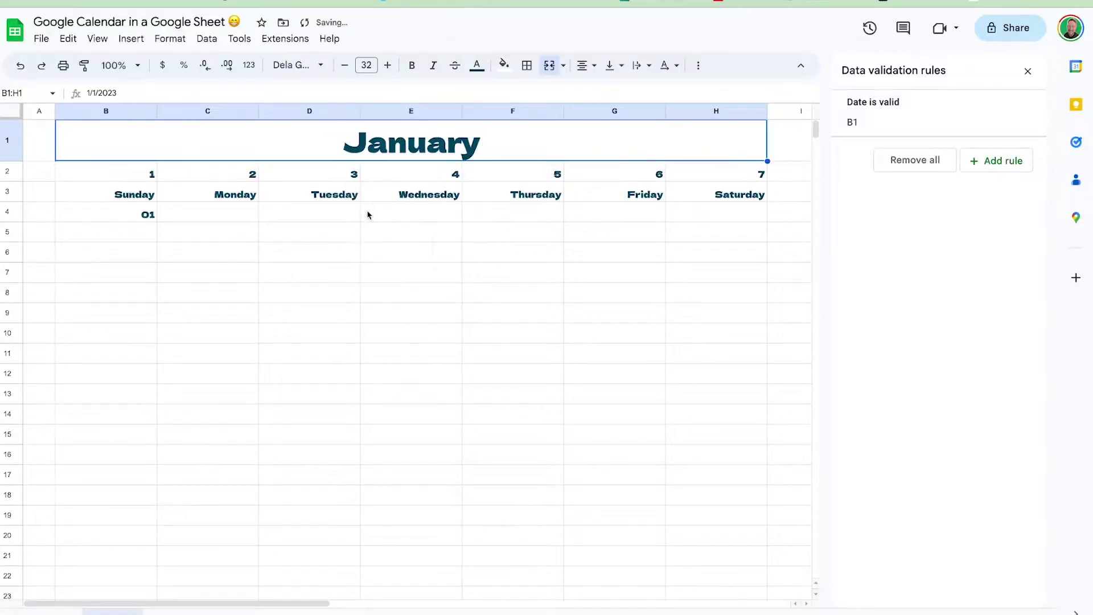
Start a formula in C4 with =IF(WEEKDAY($B1)=C2,$B1 so the heading date appears if it falls on Monday
click(205, 220)
text(=if)
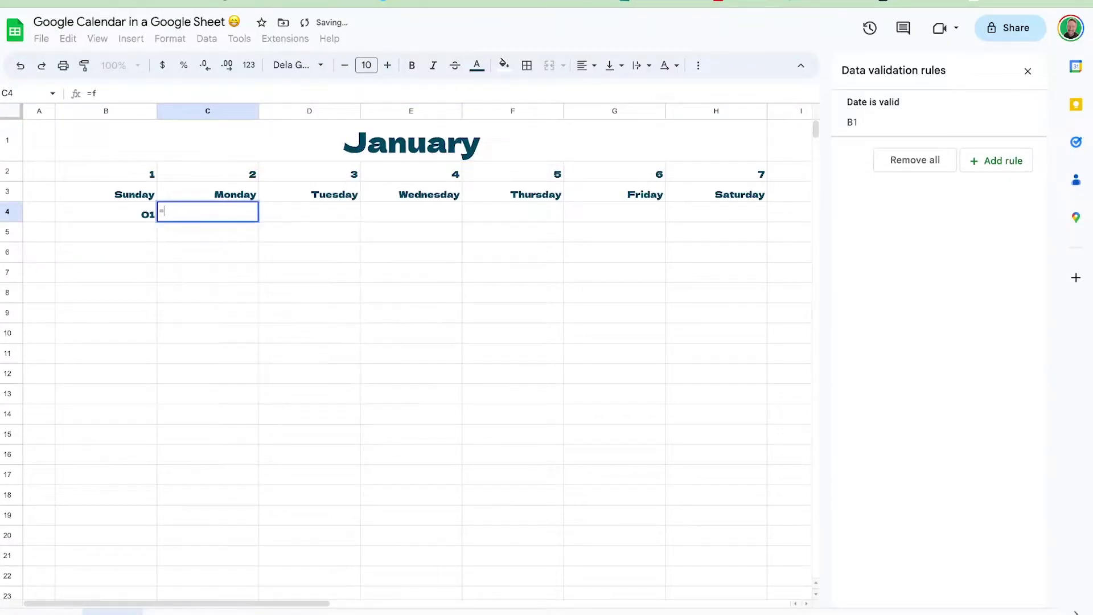
key(Tab)
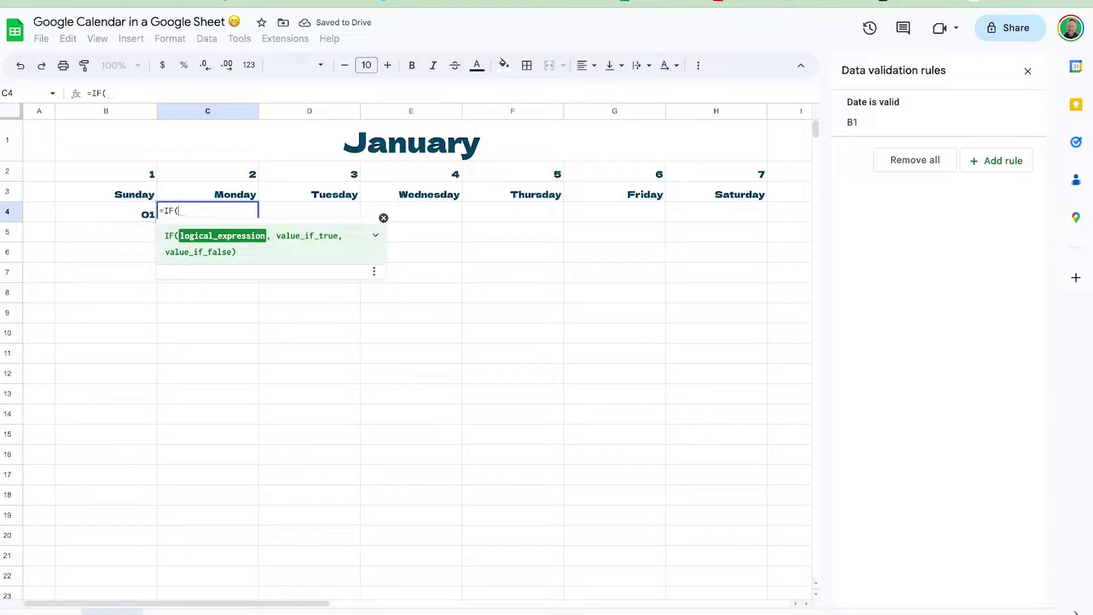
key(Up)
key(Up)
key(Up)
key(BackSpace)
text(we)
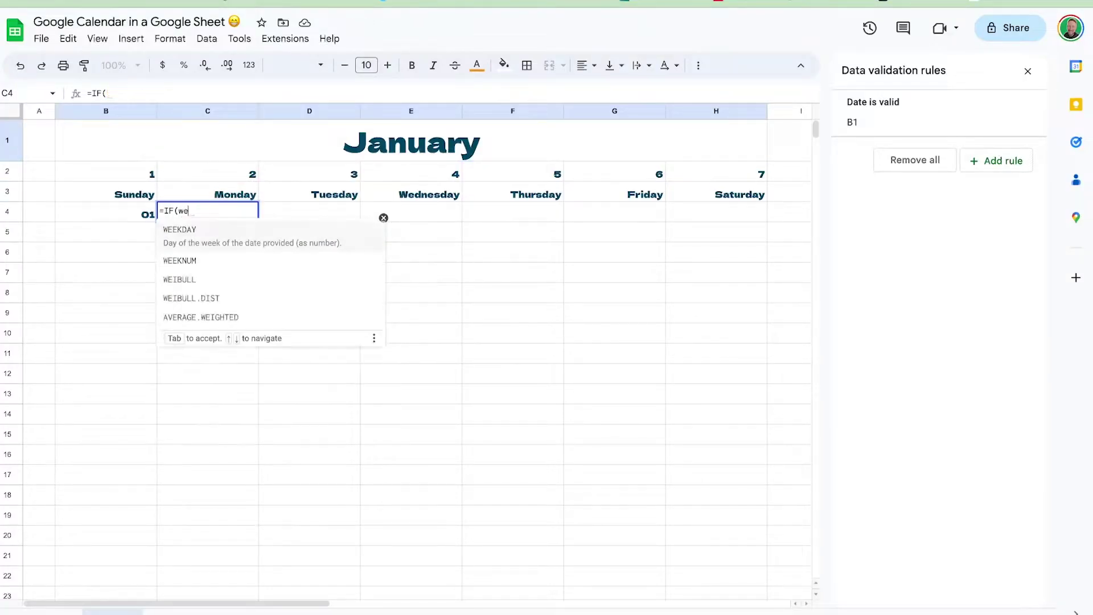
text(ekda)
key(Tab)
text($B1)
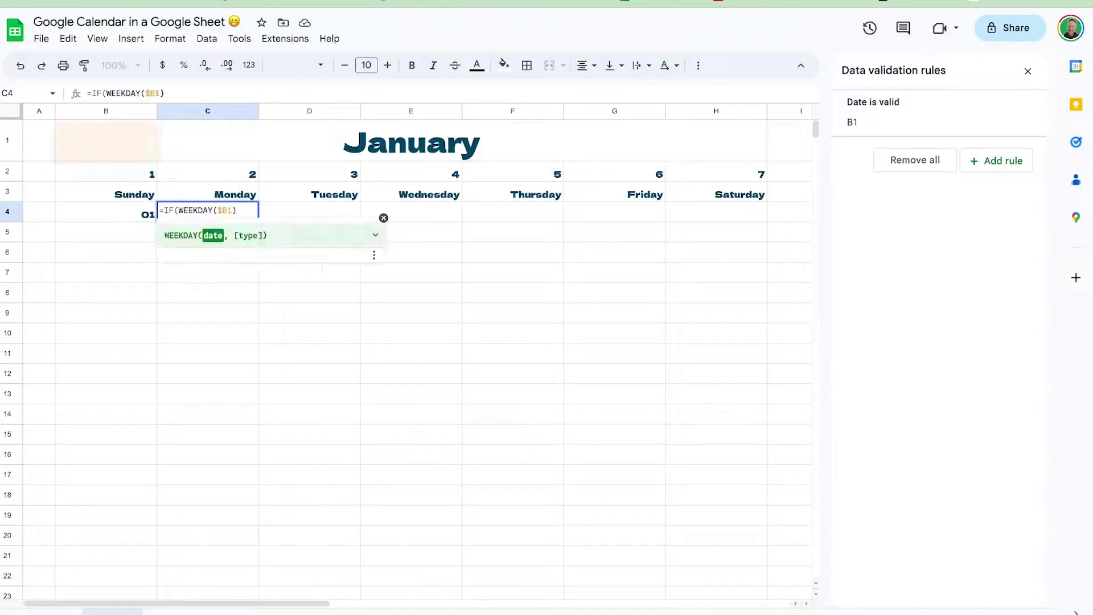
text()=)
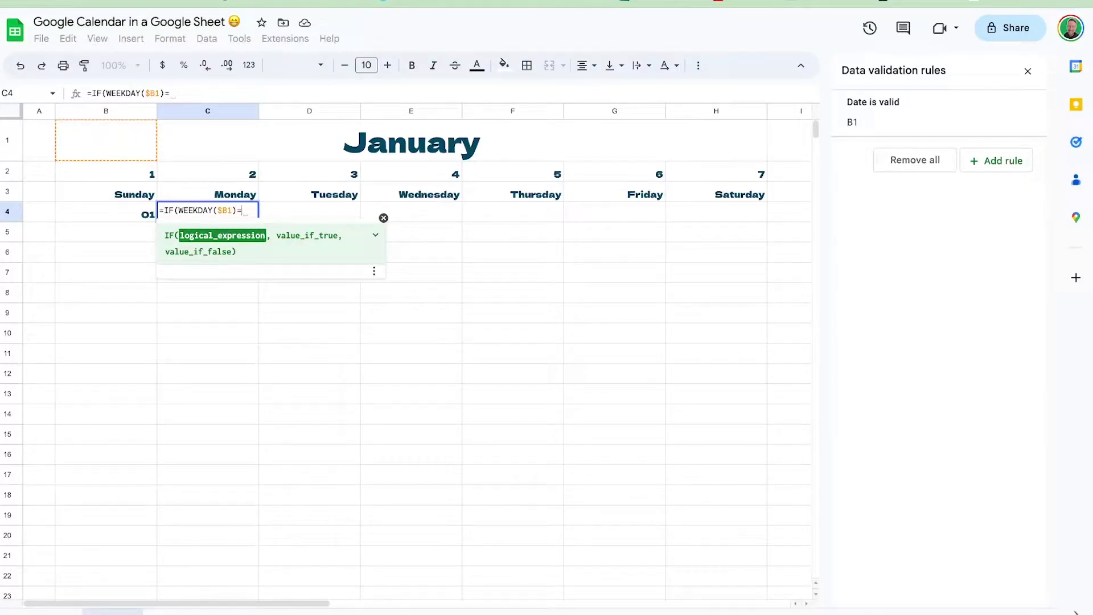
text(C2, )
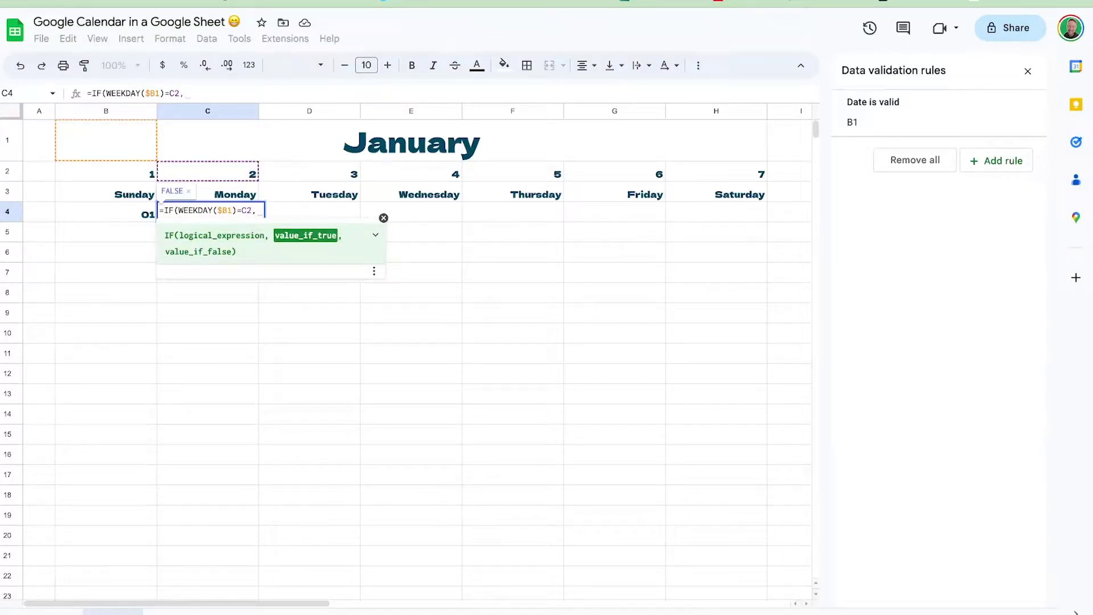
text($B1)
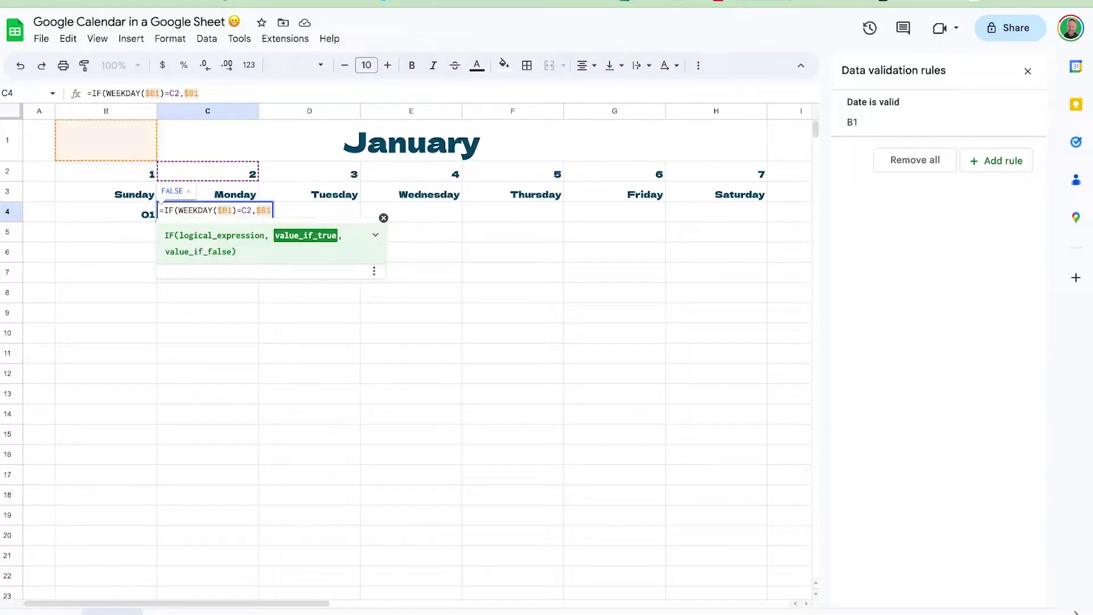
Complete the C4 formula with the nested value-if-false argument IF(B4="","",B4+1)
text(,if)
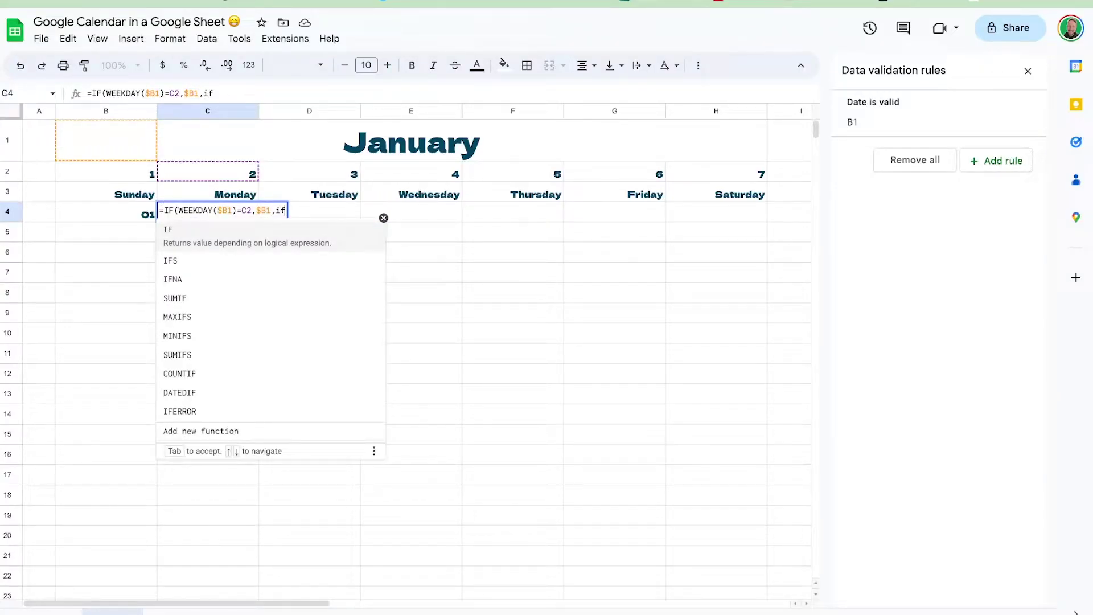
key(Tab)
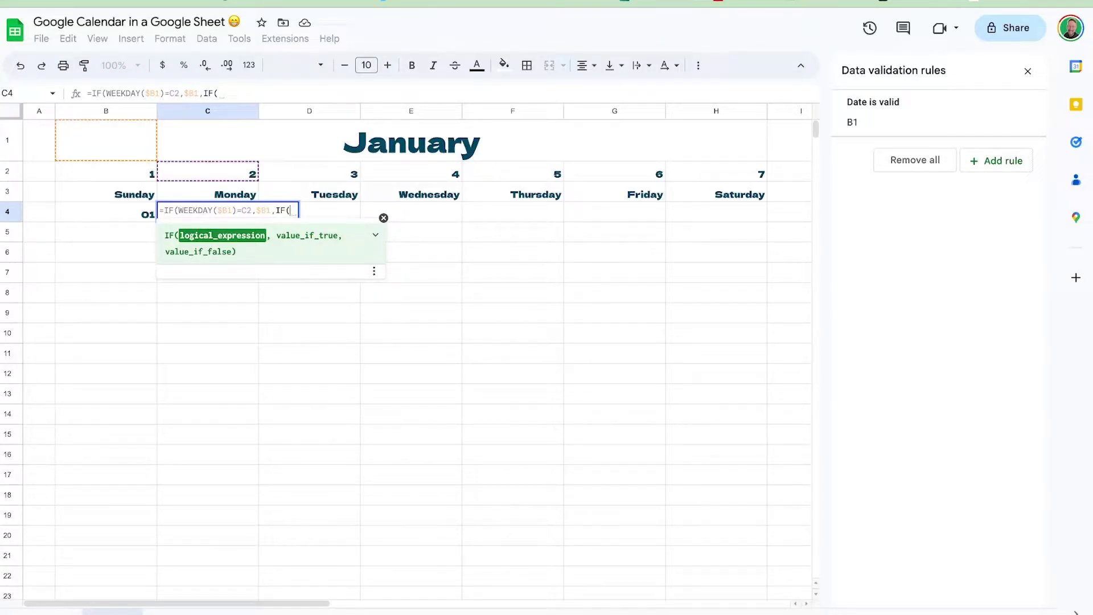
text(B)
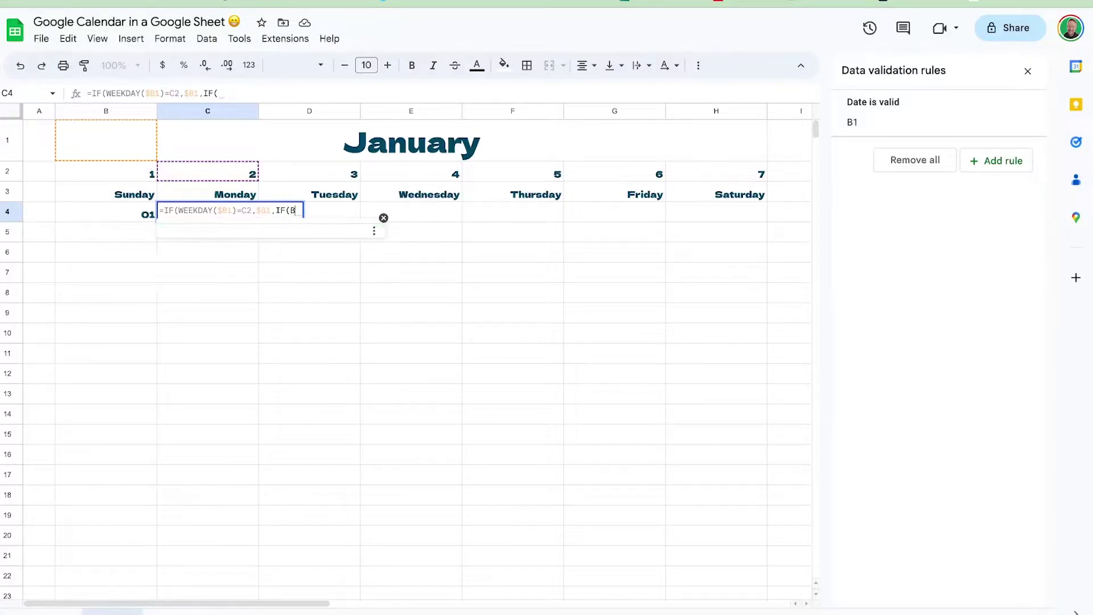
text(4="")
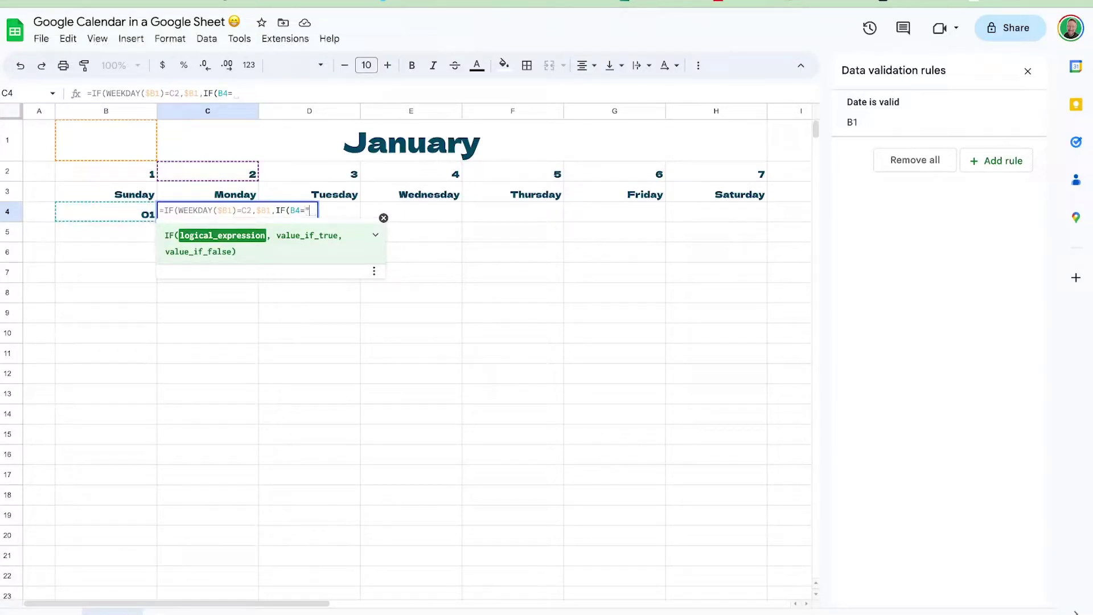
text(,"")
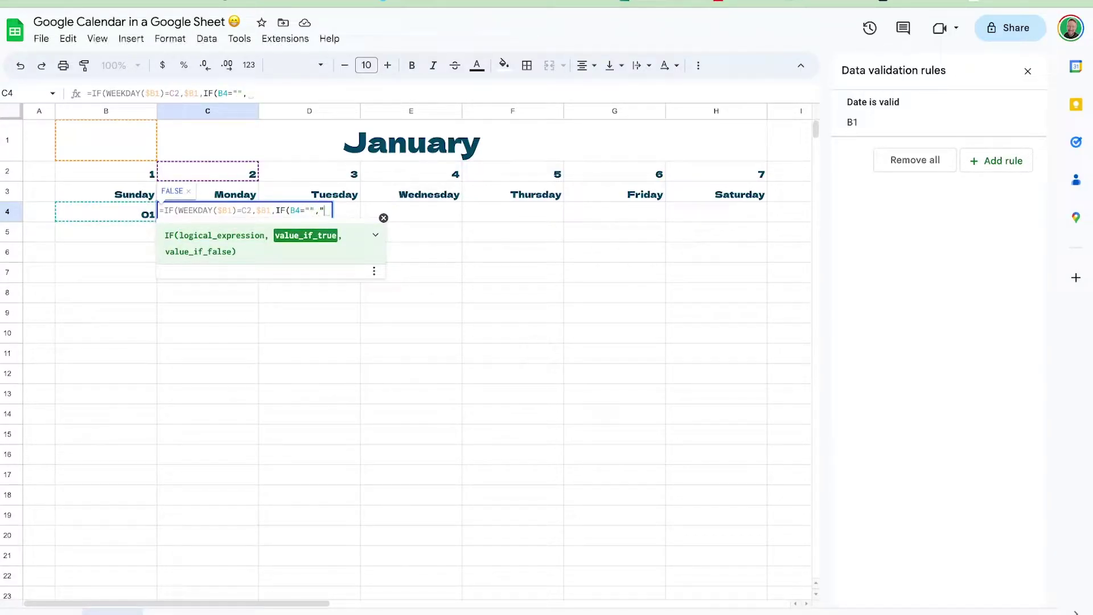
text(,)
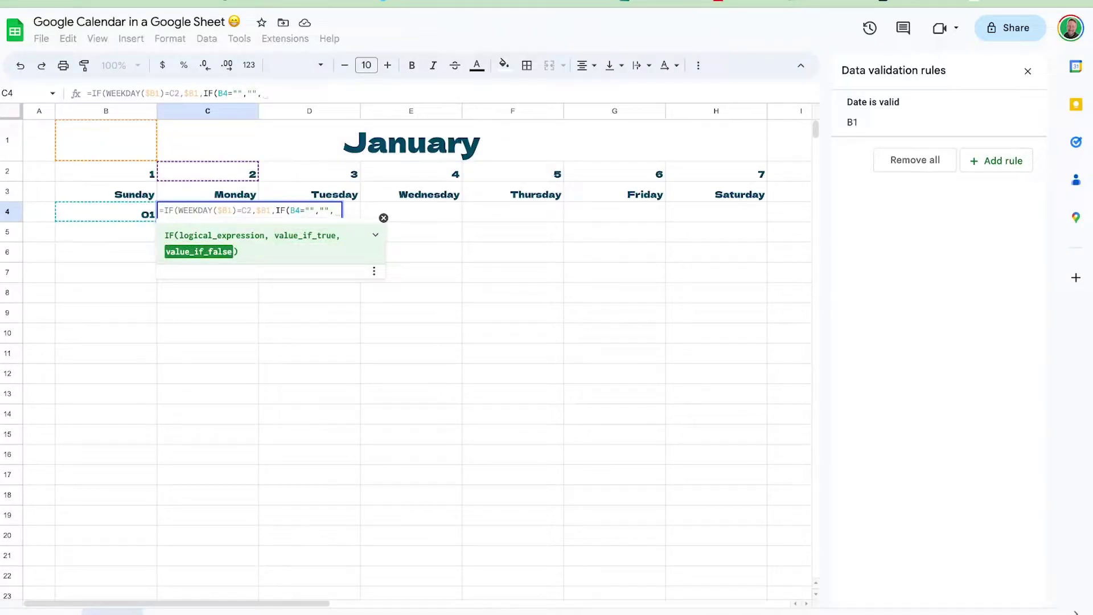
text(B4+1))
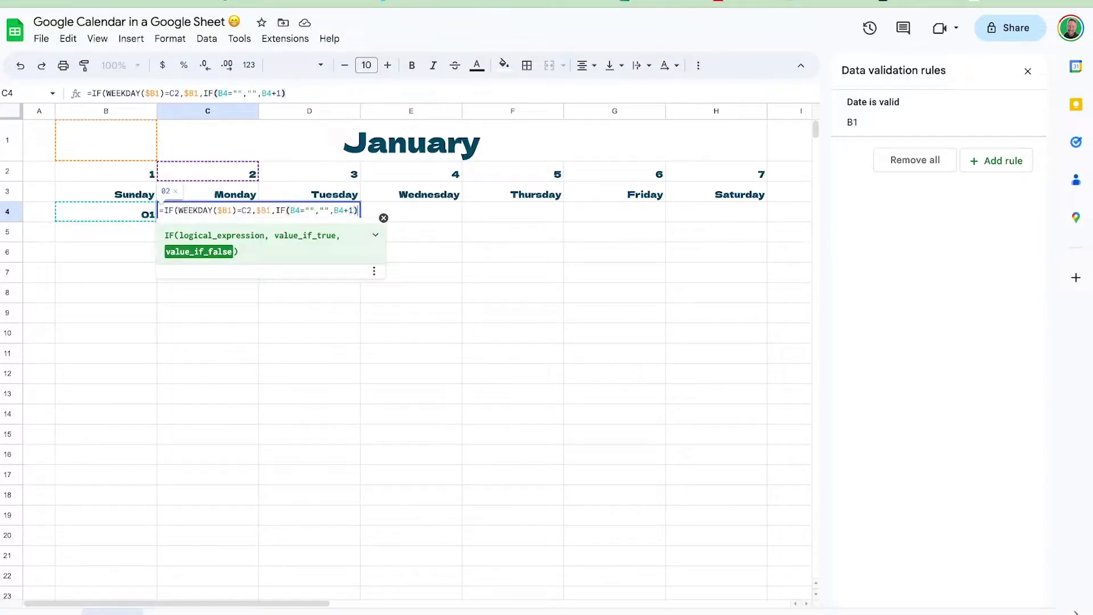
text())
key(Return)
Fill the C4 formula across the rest of the first week to H4
key(shift+Right)
key(shift+Right)
key(shift+Right)
key(shift+Right)
key(shift+Right)
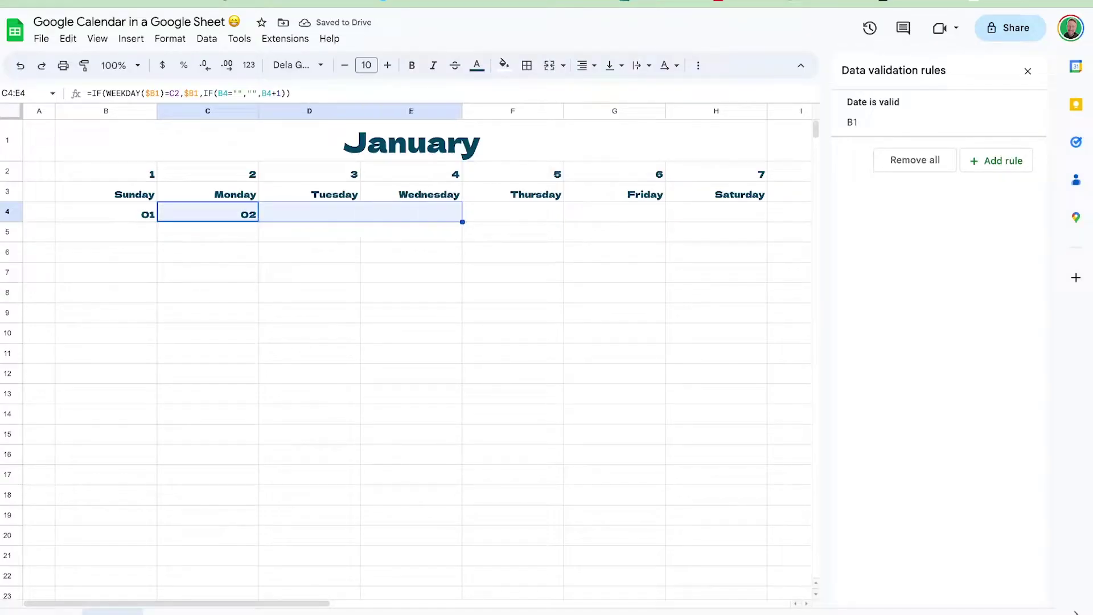
key(ctrl+r)
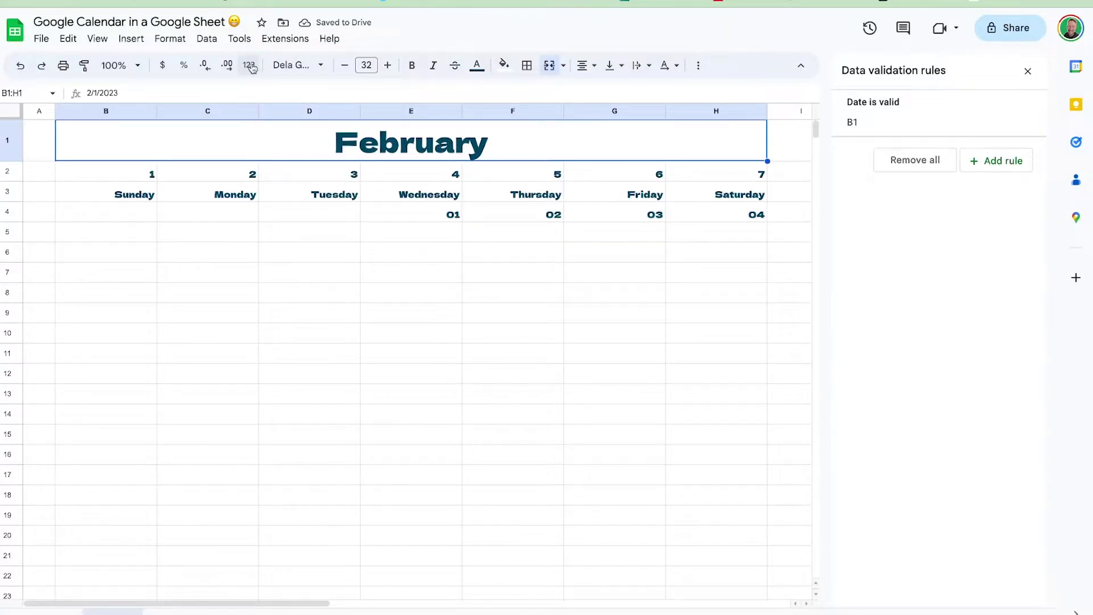
Look over the number formats available for the month heading, and set its date back to 1/1/2023
click(251, 66)
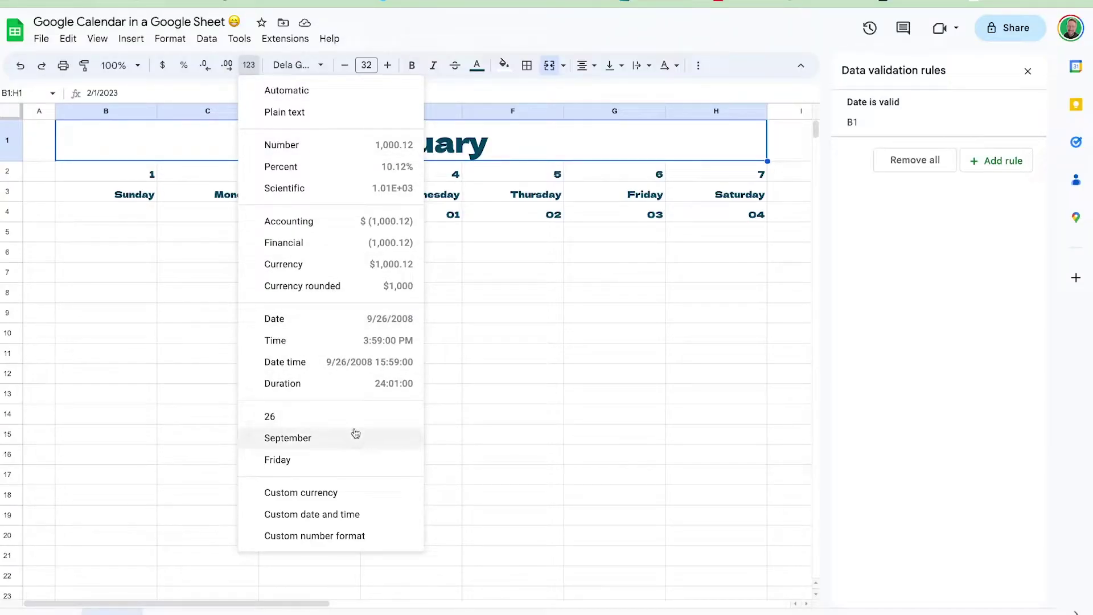
click(548, 300)
double_click(452, 152)
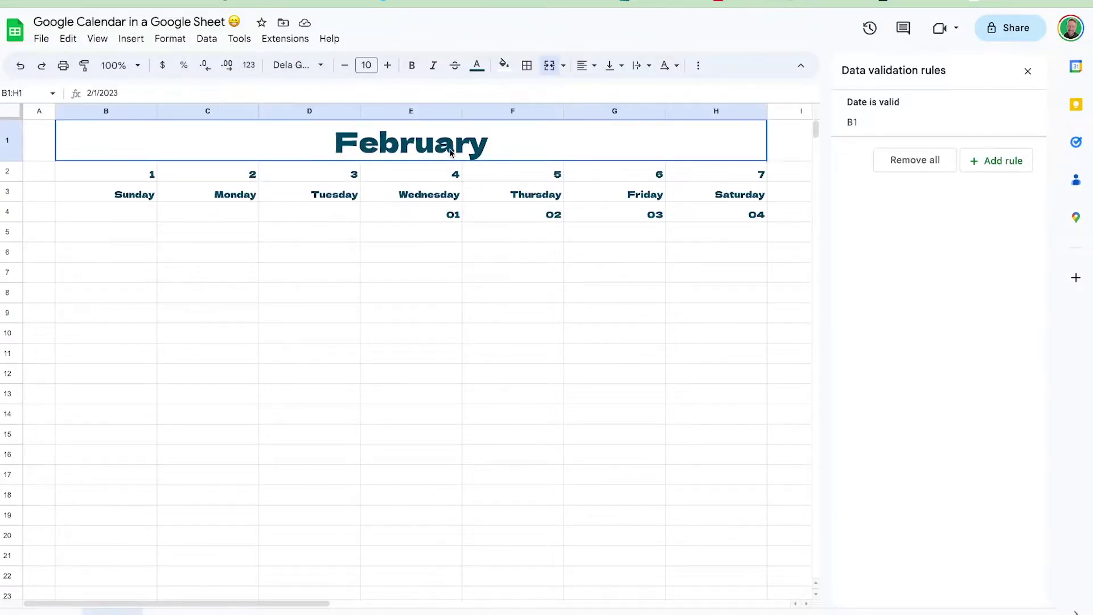
click(441, 178)
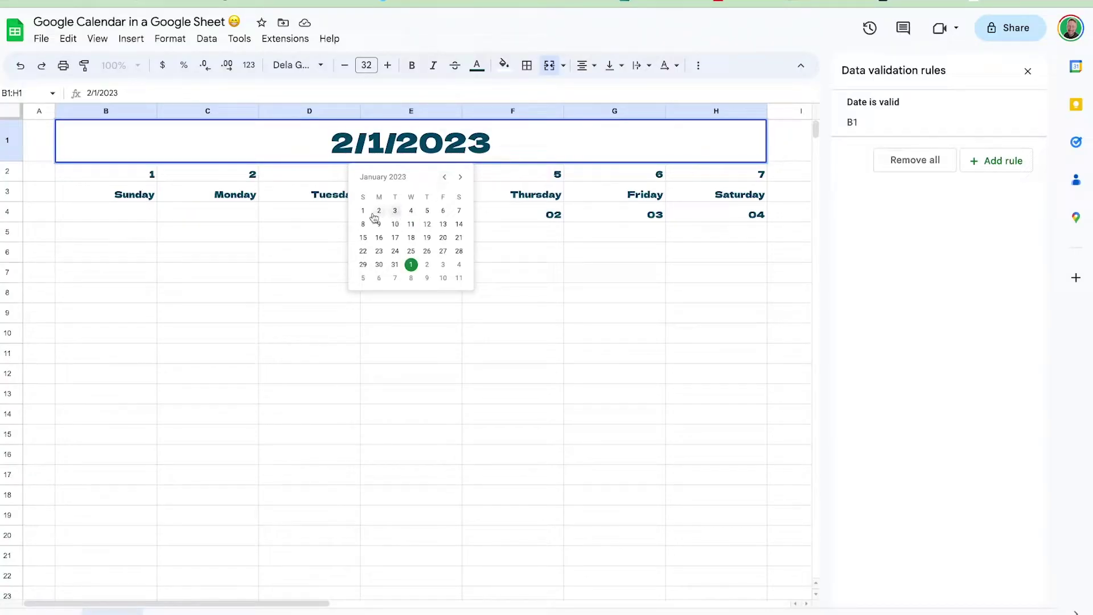
click(362, 212)
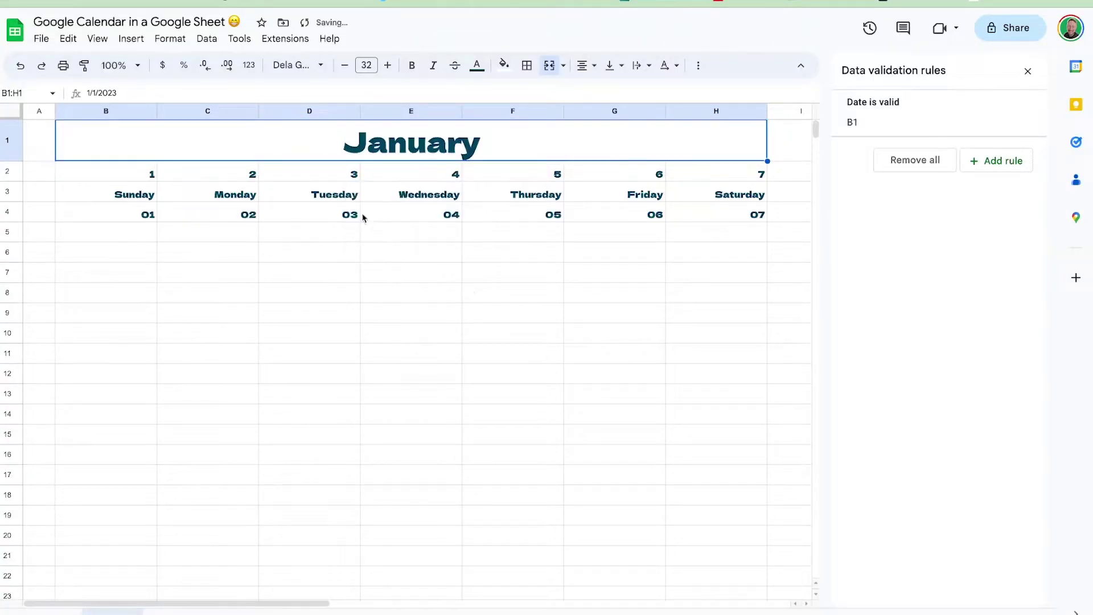
Add a dashed bottom border beneath the first week's dates in B4:H4
click(147, 213)
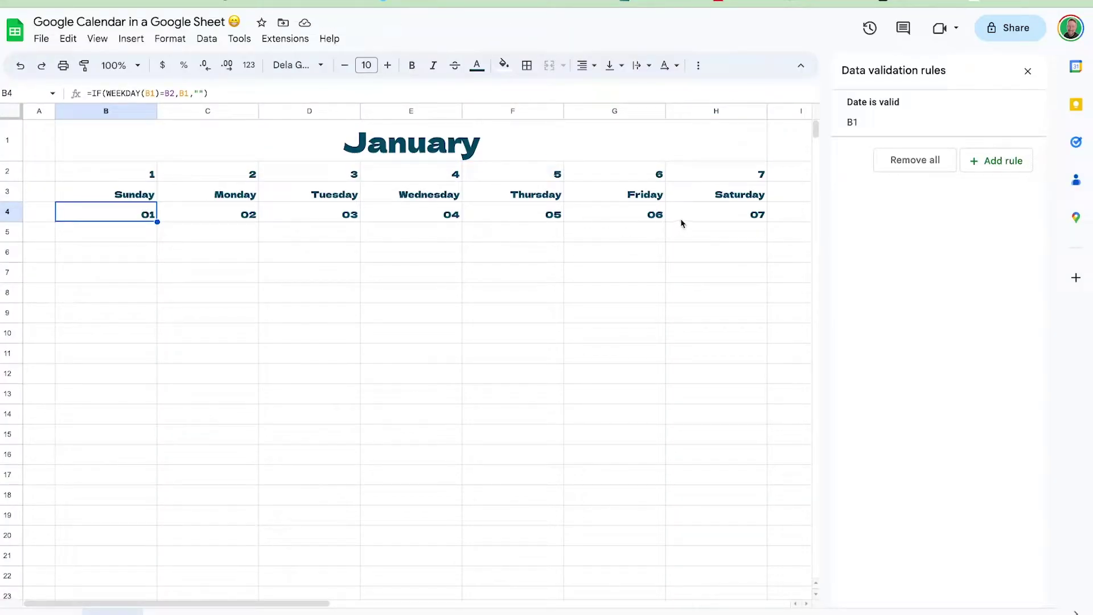
shift+click(710, 217)
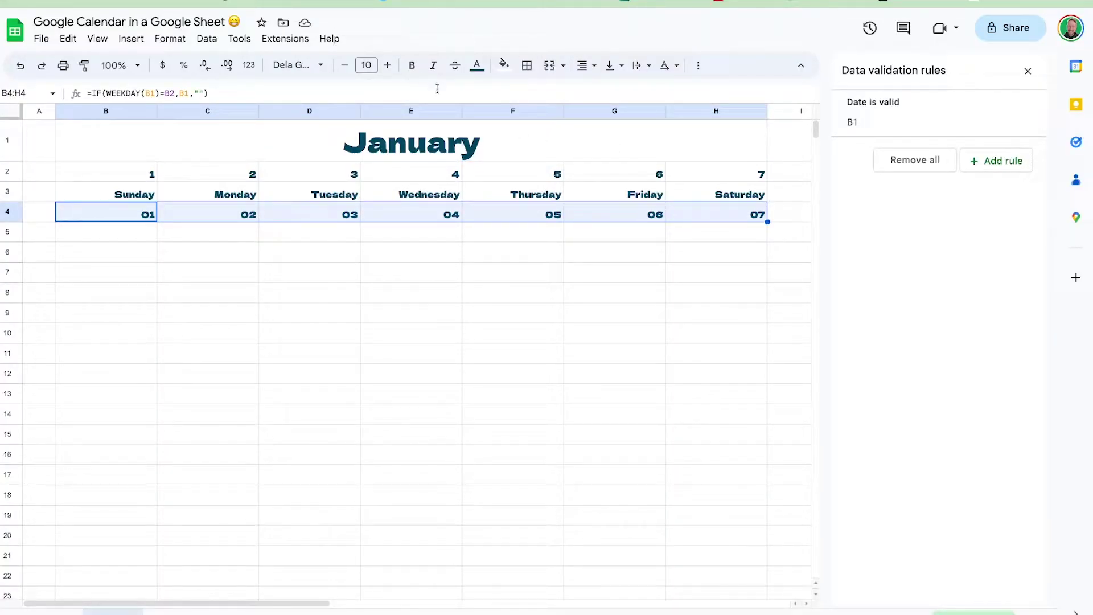
click(527, 65)
click(656, 116)
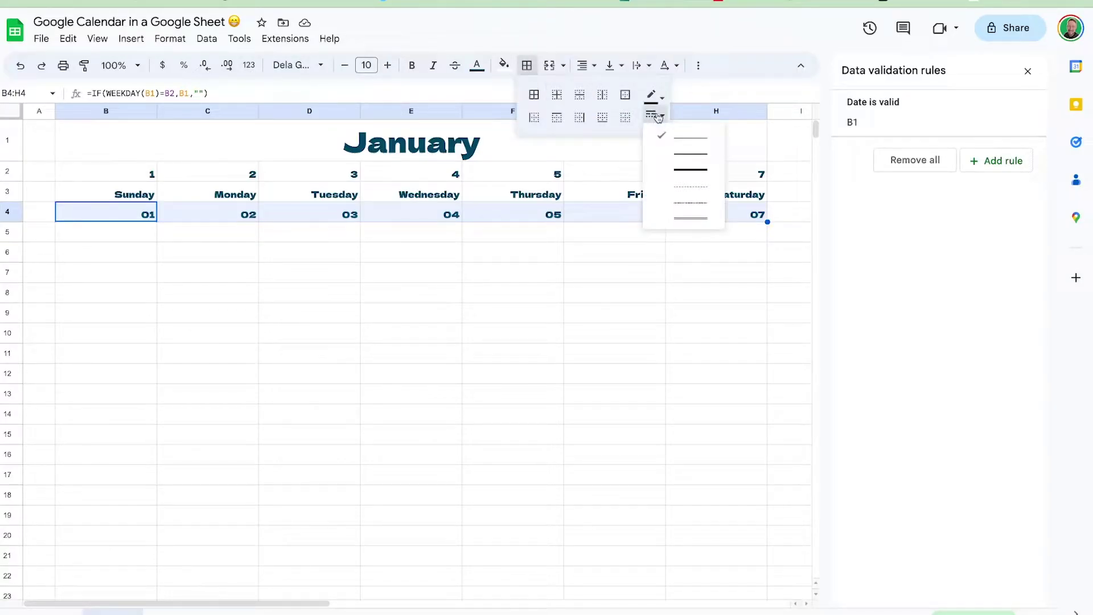
click(696, 201)
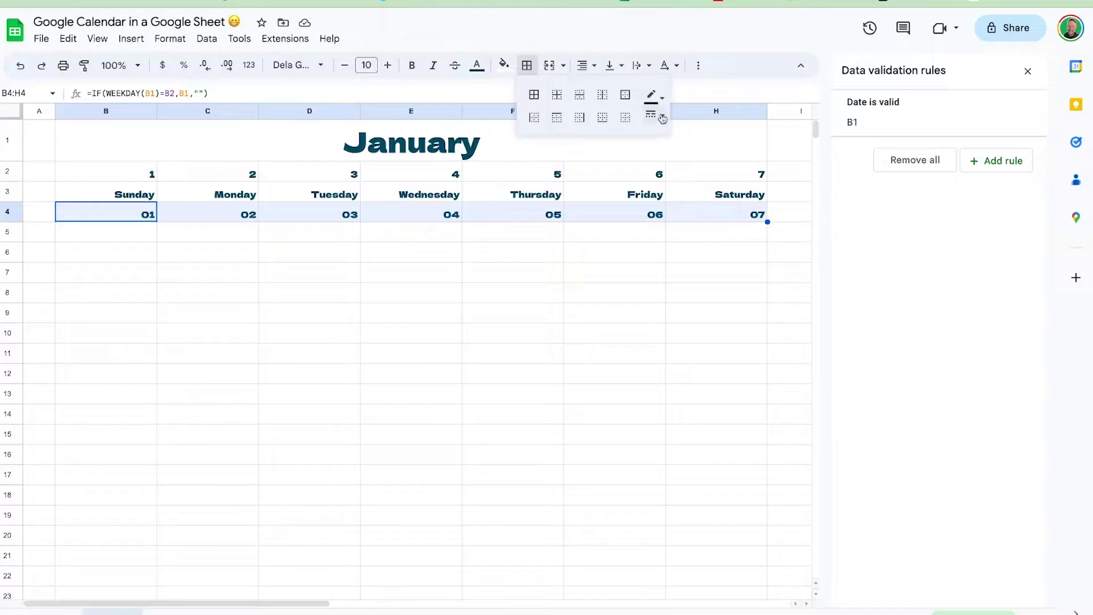
click(602, 117)
click(433, 271)
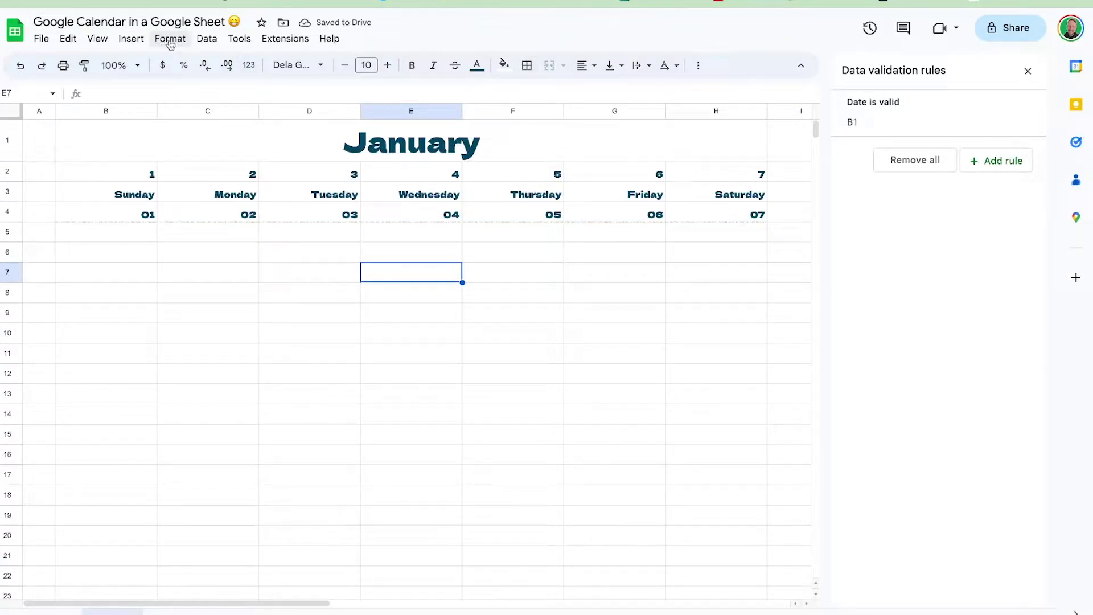
Hide the sheet's gridlines
click(96, 38)
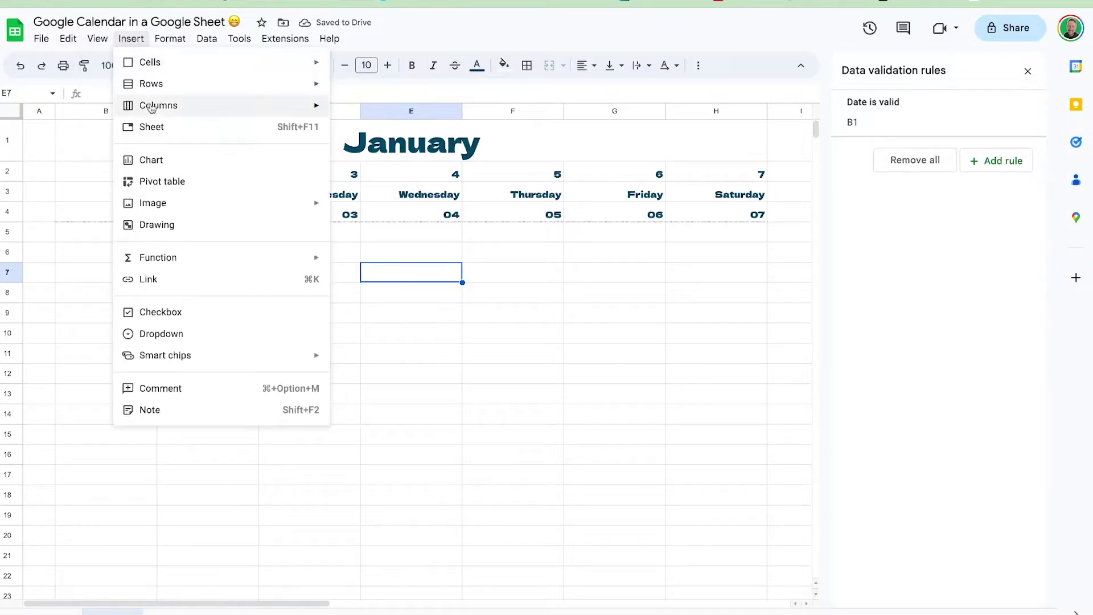
mouse_move(114, 63)
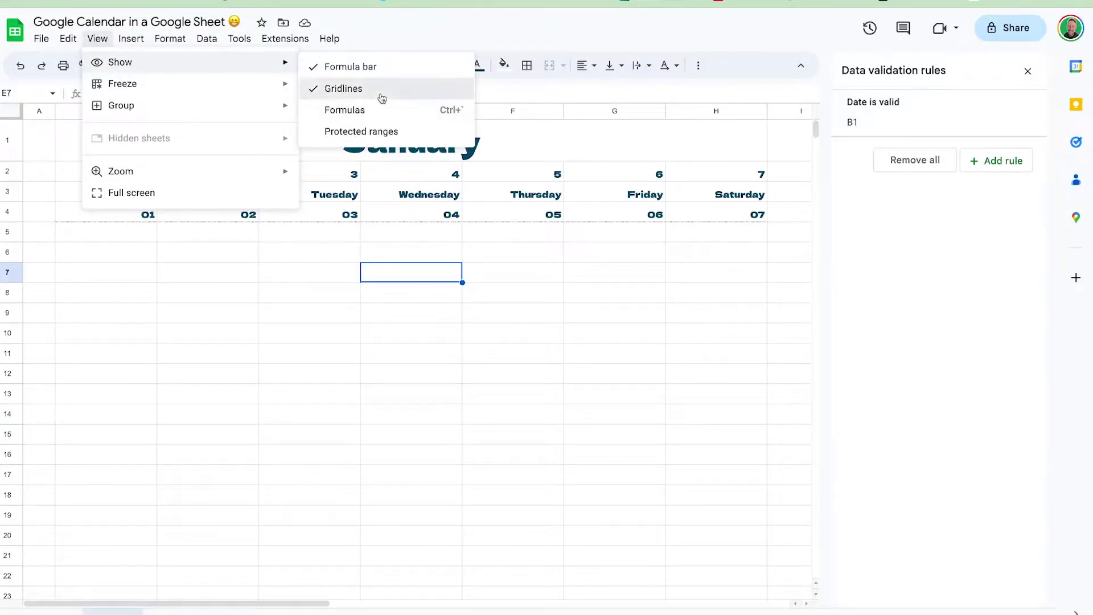
click(381, 93)
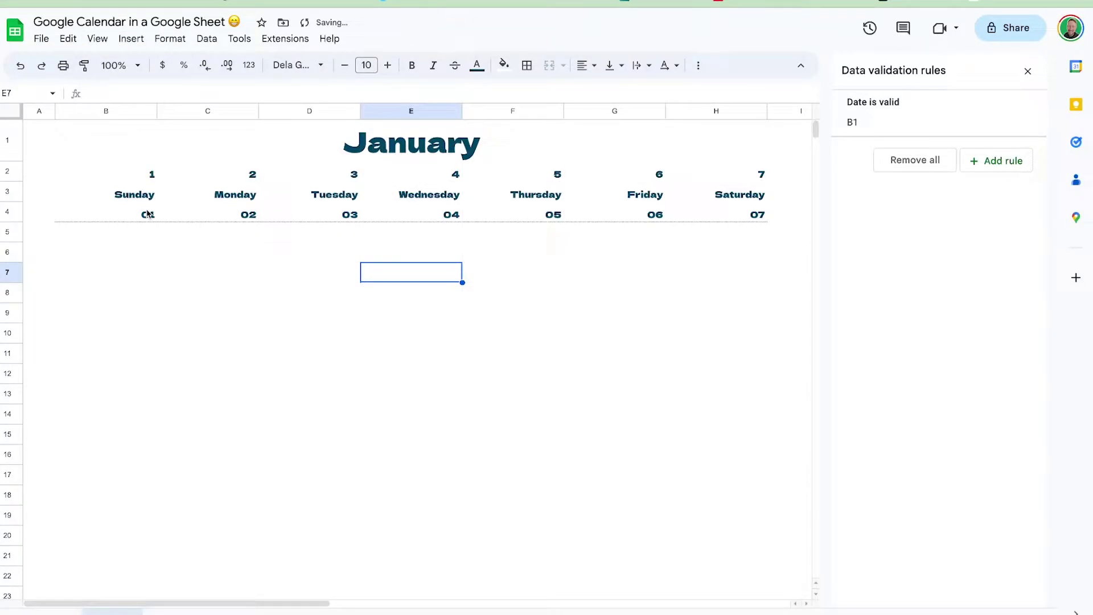
Apply a dashed outer border around the first Sunday's day block, B4:B8
drag(142, 215, 135, 291)
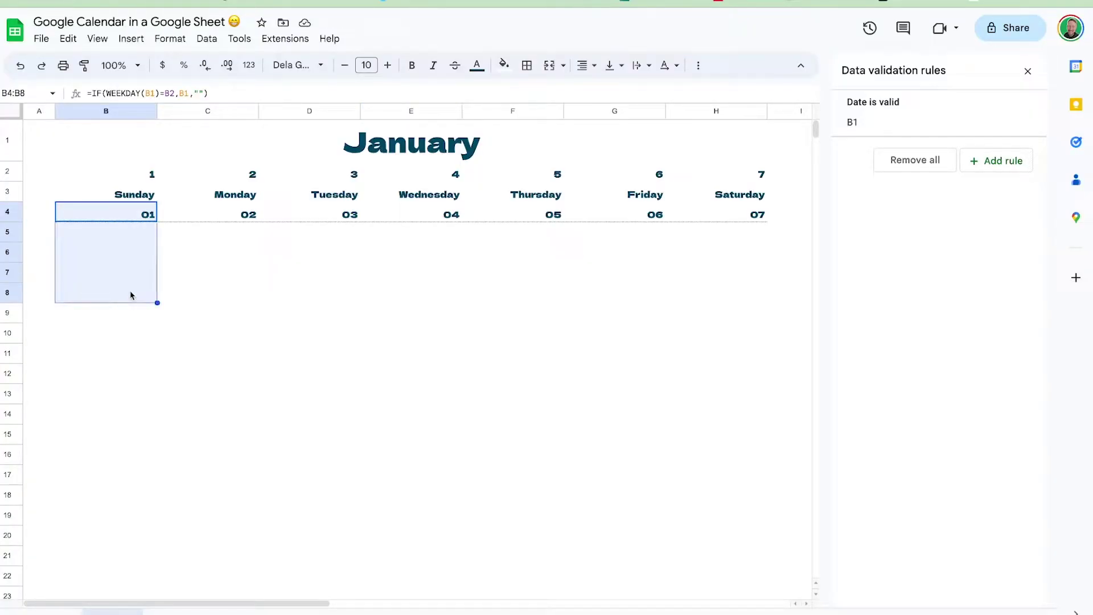
click(526, 65)
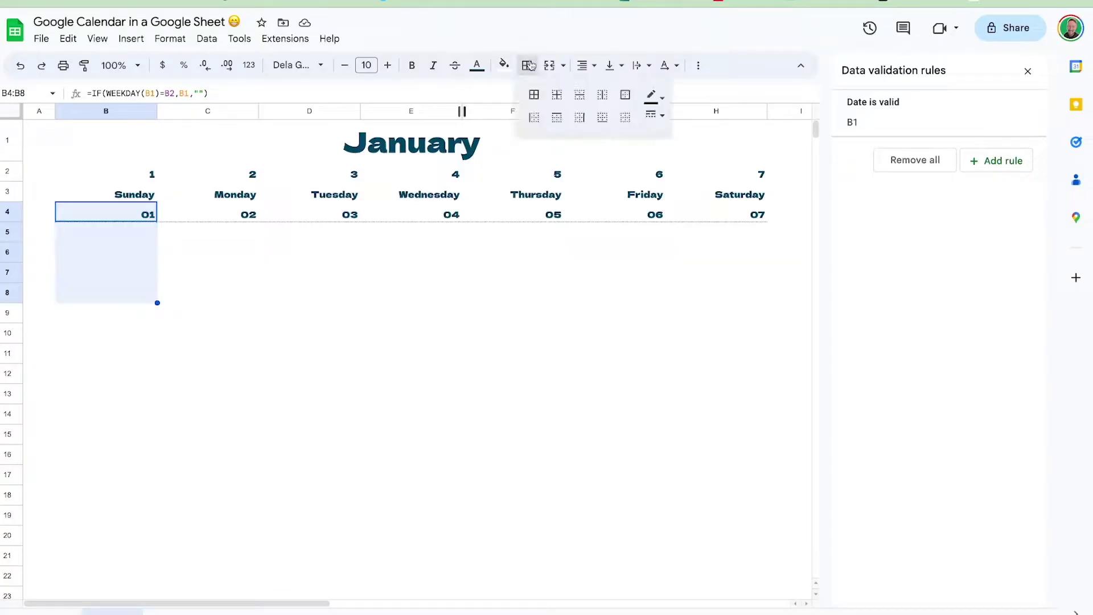
click(626, 94)
click(242, 251)
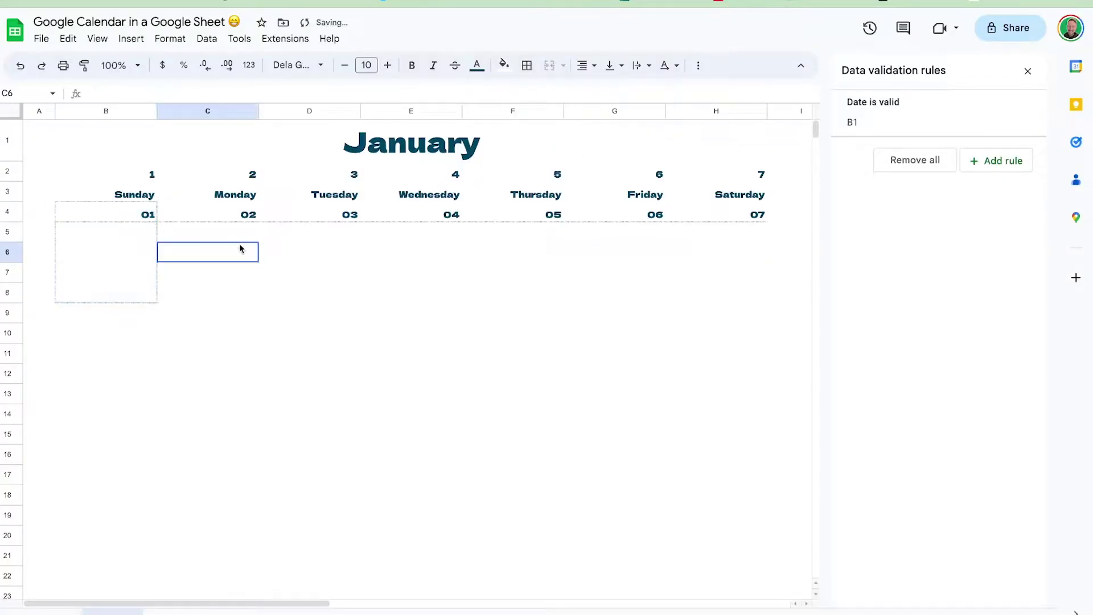
Apply a thick, dark teal outer border around the first Sunday's day block, B4:B8
drag(143, 221, 142, 298)
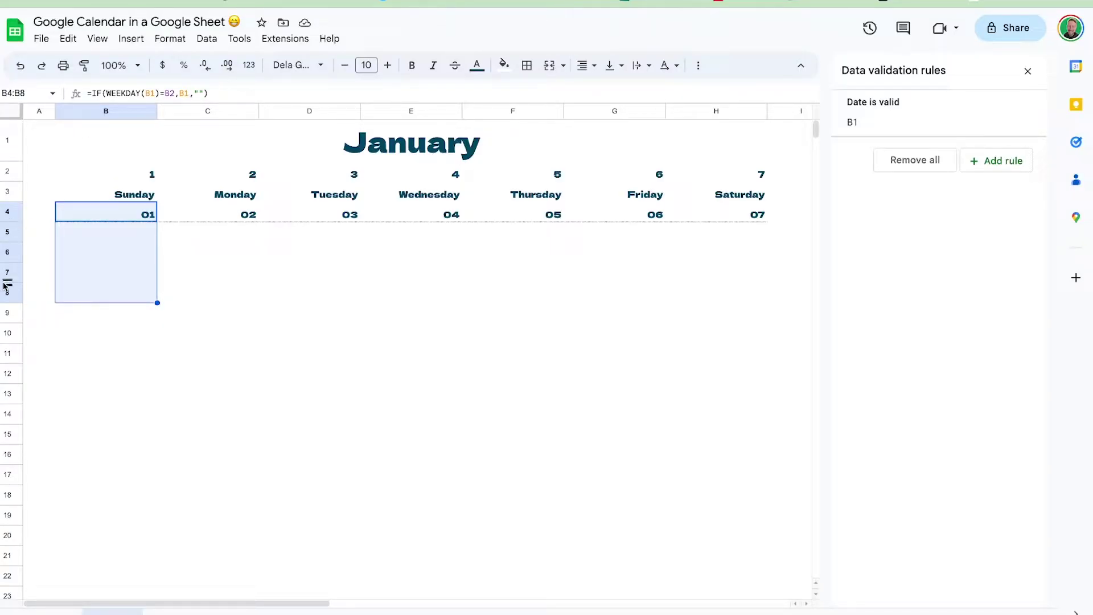
click(526, 66)
click(655, 96)
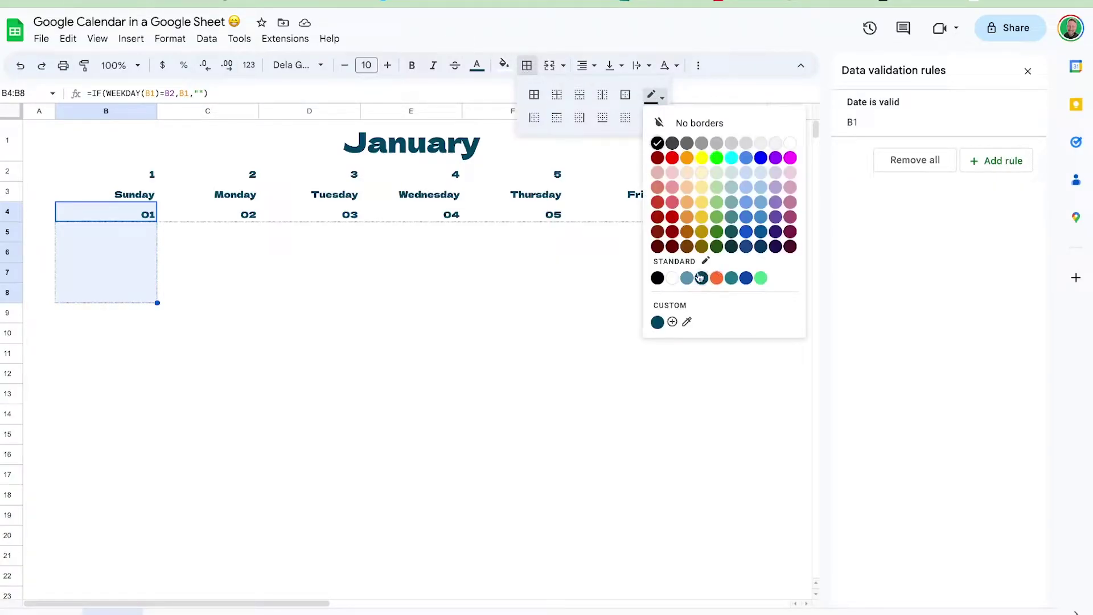
click(702, 279)
click(657, 120)
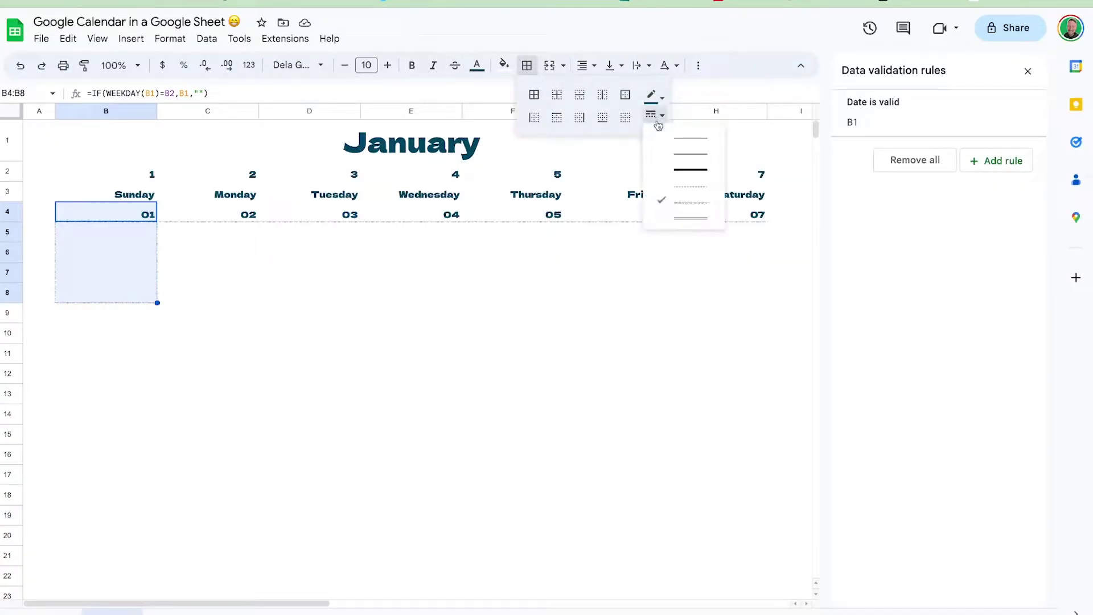
click(687, 171)
click(625, 95)
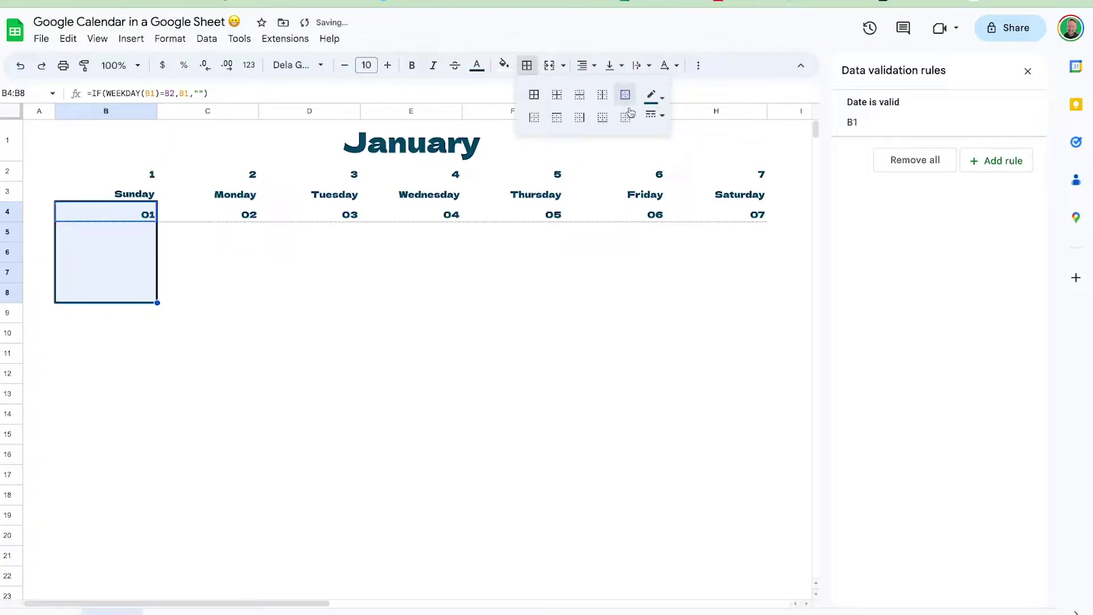
Copy the bordered format of the first Sunday's day block onto the other weekdays' blocks in C4:H8
double_click(83, 65)
drag(208, 212, 456, 296)
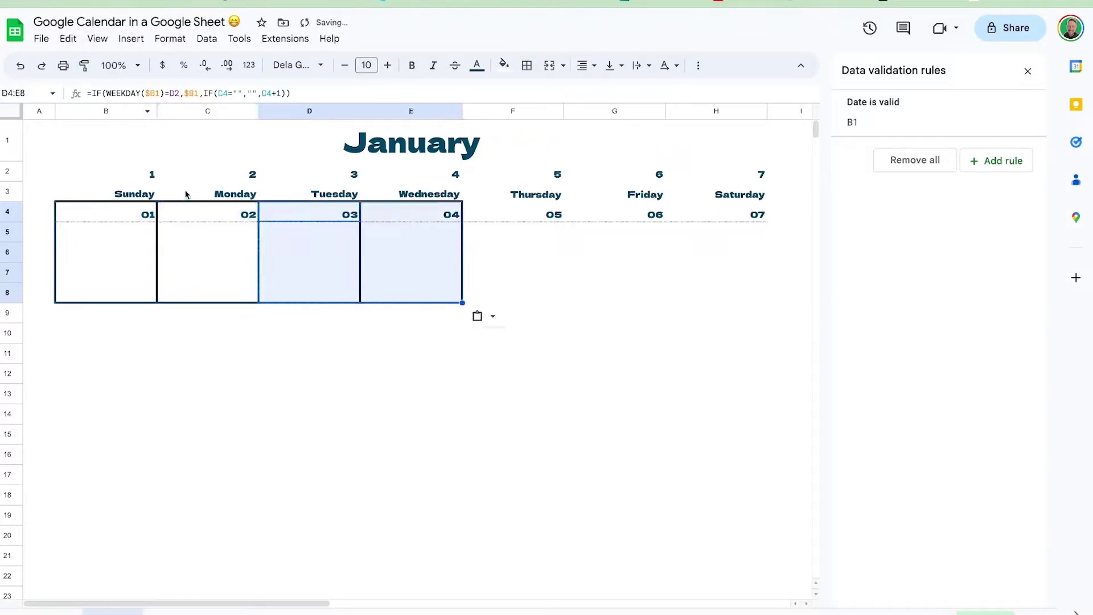
drag(512, 212, 757, 296)
Format the weekday names in B3:H3 with a dark teal fill and centred white text
drag(105, 190, 757, 191)
click(503, 65)
click(509, 292)
Repeat the first week's bordered layout from B4:H8 without its dates in the five week blocks below, B9:H33
drag(106, 212, 757, 296)
key(ctrl+c)
click(105, 312)
key(ctrl+v)
scroll(148, 435, down, 5)
click(148, 432)
key(ctrl+v)
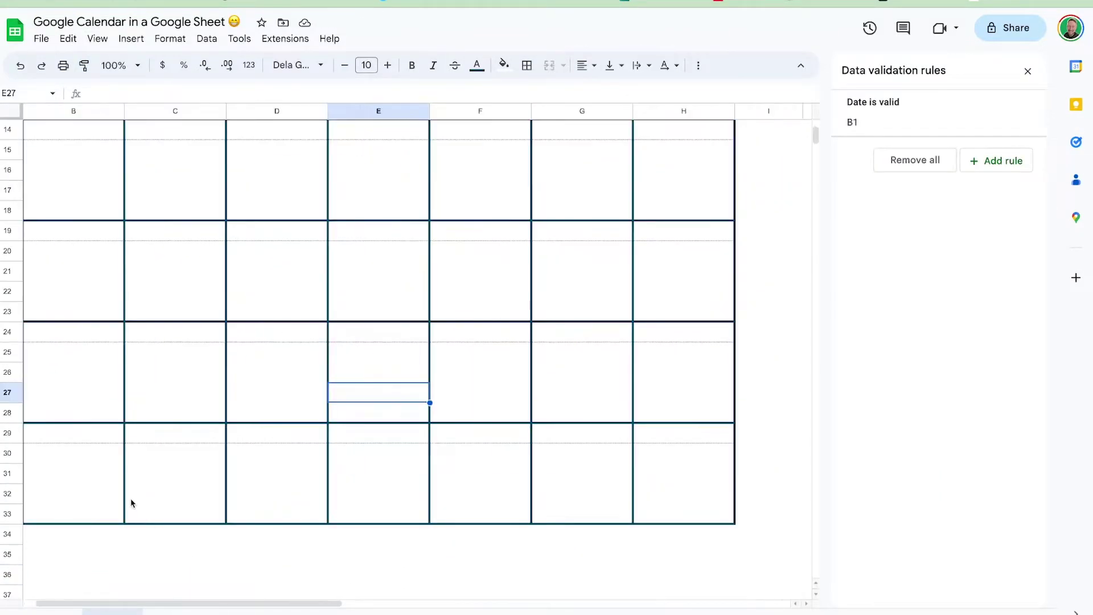
Enter =H4+1 in B9 so the second Sunday follows the first Saturday
scroll(186, 473, up, 5)
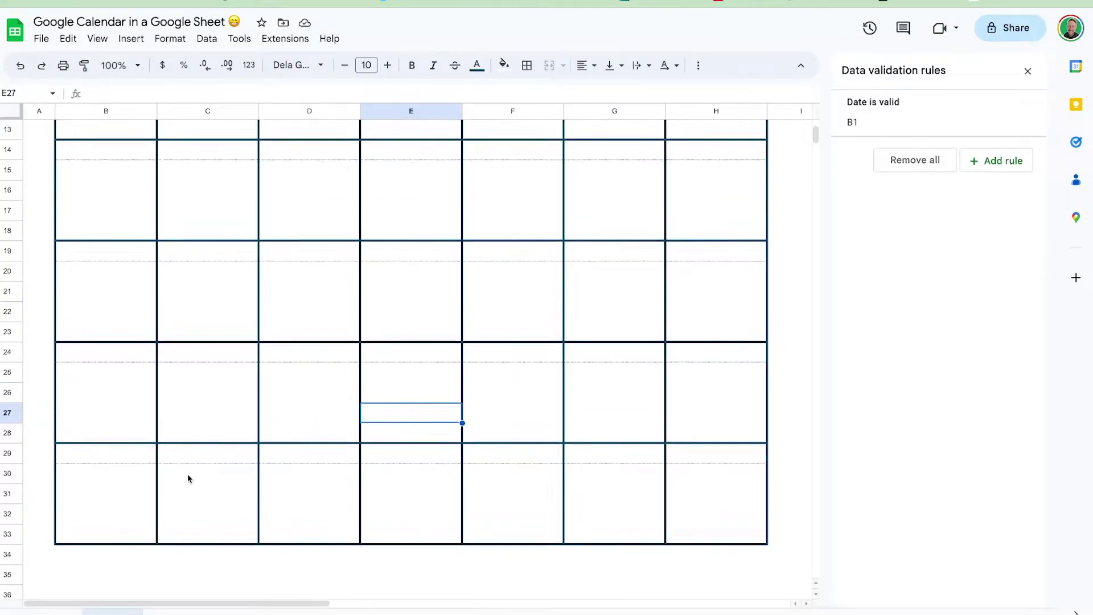
click(689, 272)
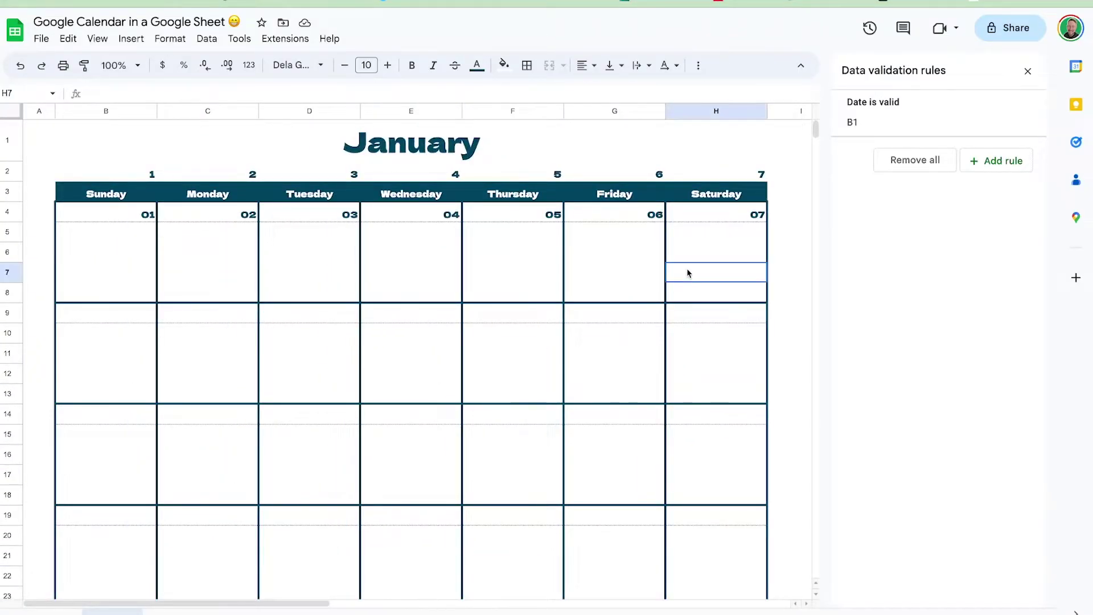
click(116, 305)
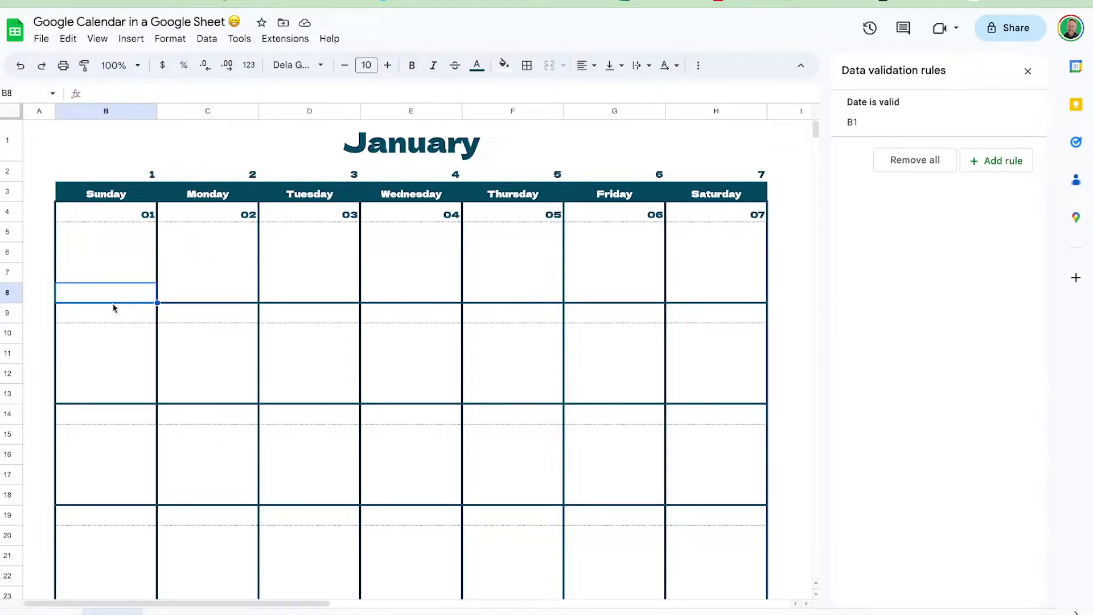
text(=)
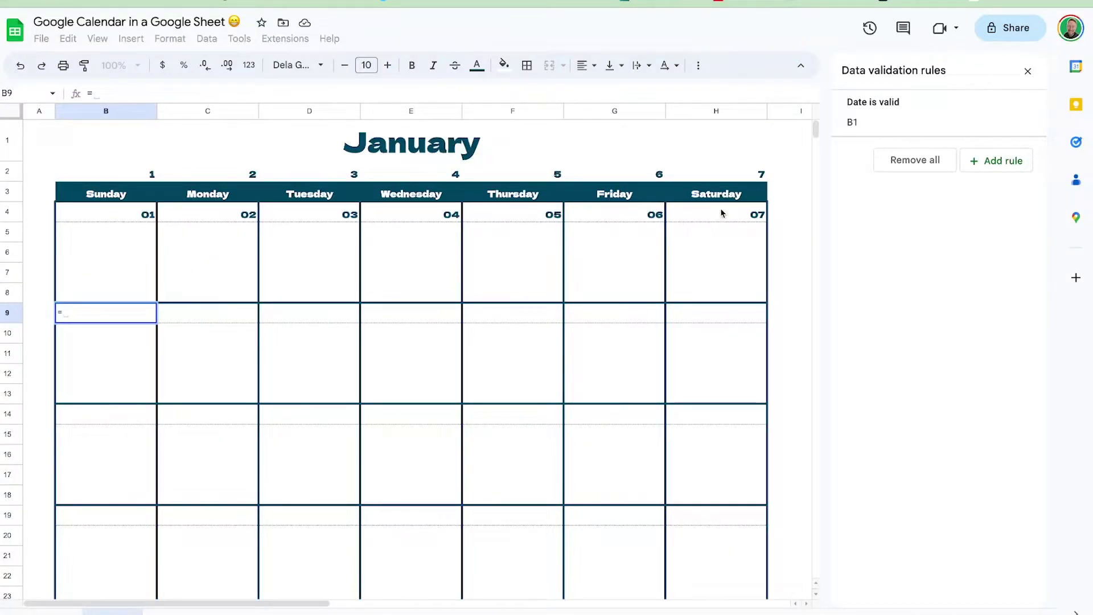
click(722, 214)
text(+1)
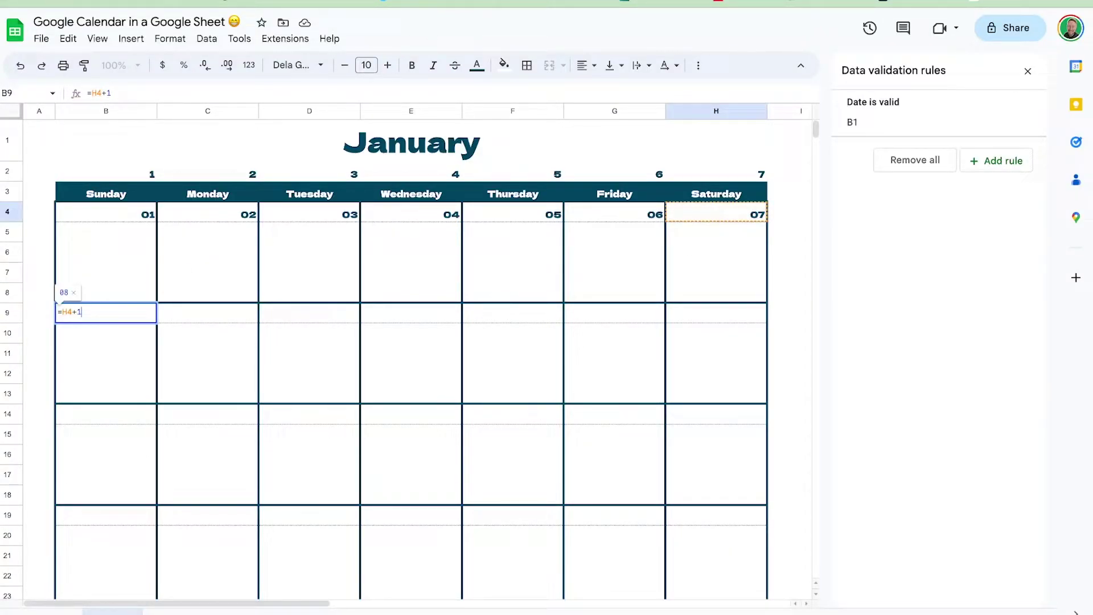
key(Tab)
Enter =B9+1 in C9 and fill it across the second week to H9
text(=)
key(Left)
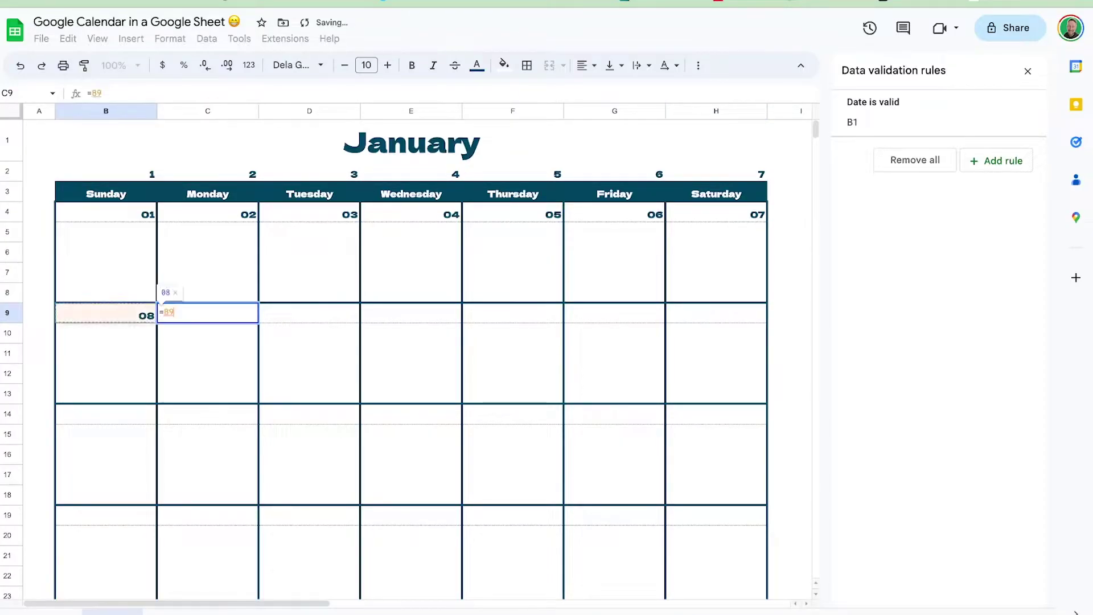
text(+1)
key(Return)
drag(259, 323, 765, 323)
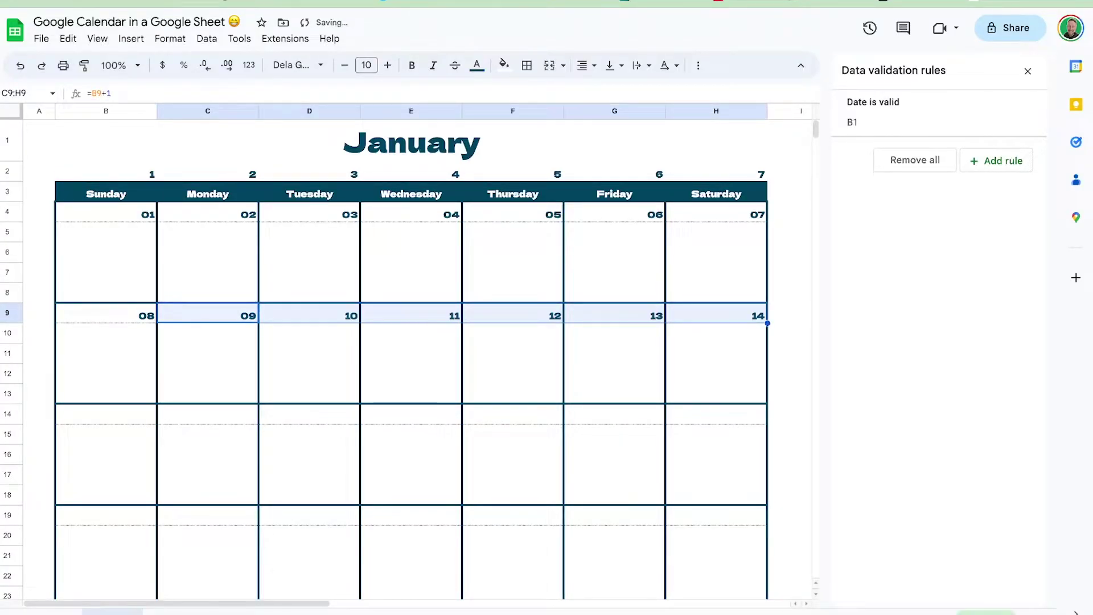
Copy the second week's date formulas from B9:H9 into the third and fourth weeks, B14:H14 and B19:H19
drag(131, 316, 740, 316)
key(ctrl+c)
click(149, 420)
key(ctrl+v)
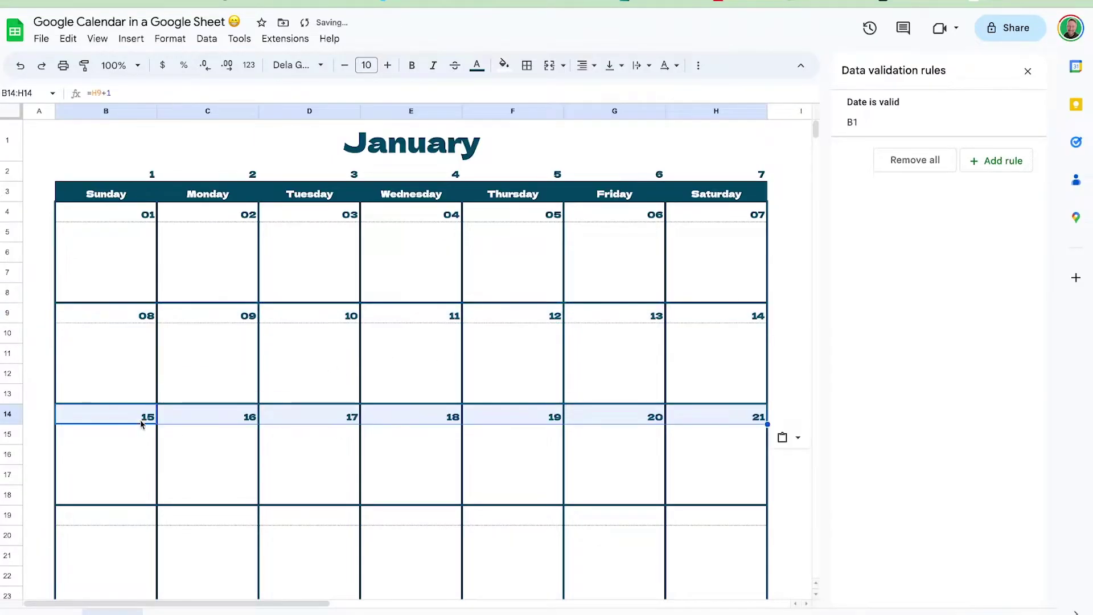
click(148, 521)
key(ctrl+v)
Start an IF formula in B24 that tests whether TEXT(H19+1,"mmmm") equals TEXT(B1,"mmmm")
scroll(148, 527, down, 5)
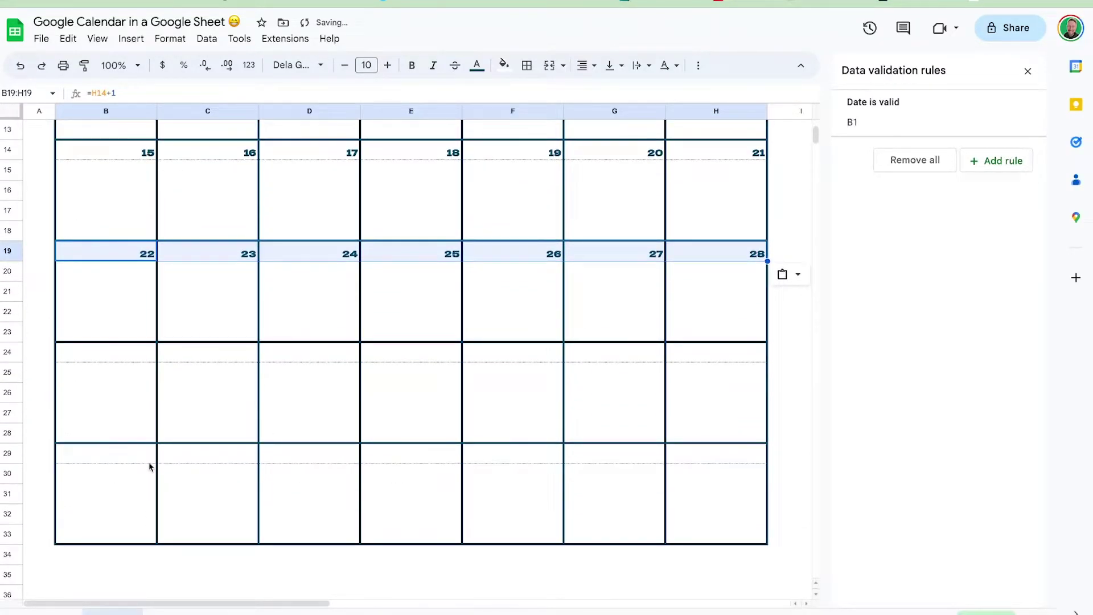
click(126, 358)
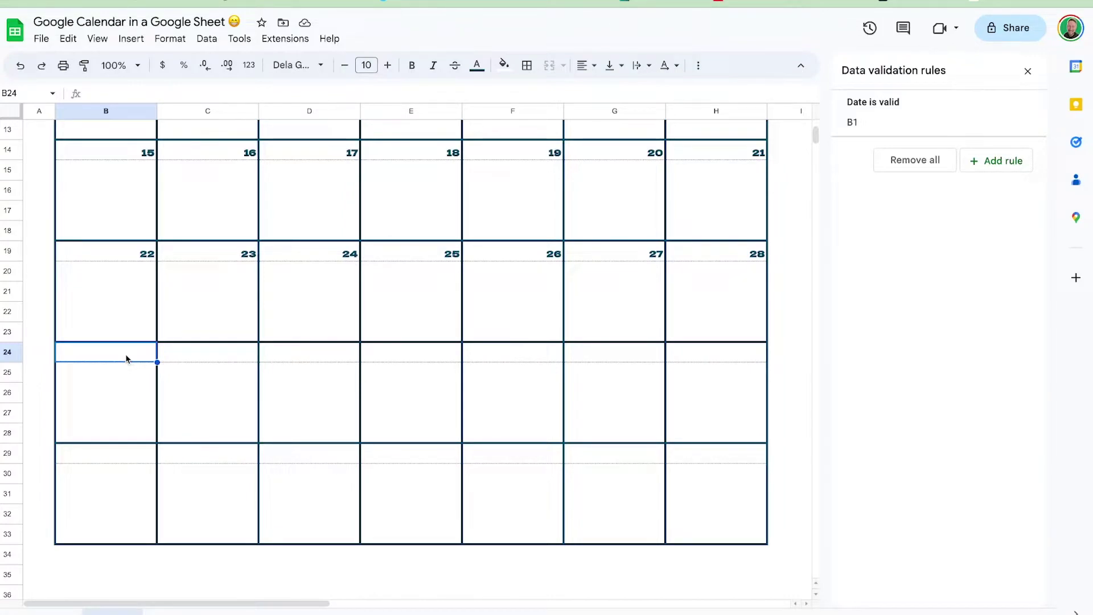
text(=)
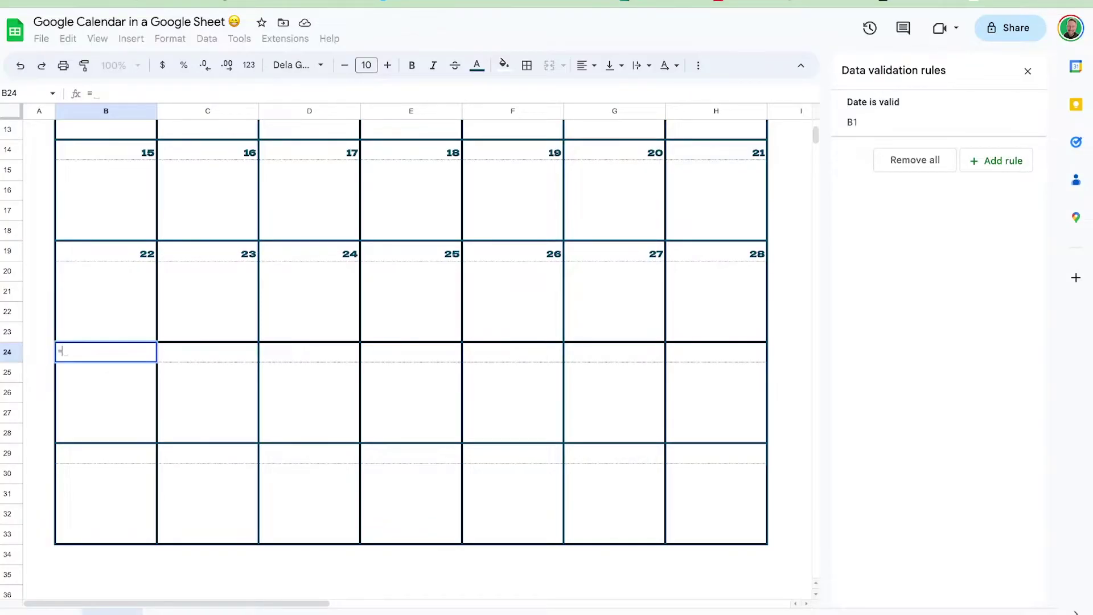
text(IF()
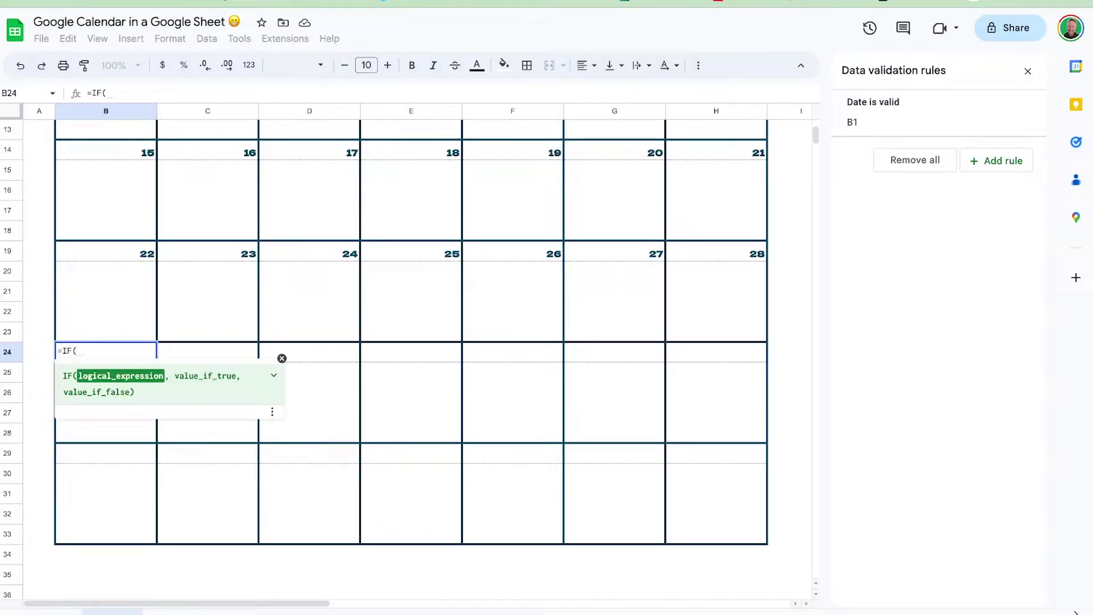
text(TEXT()
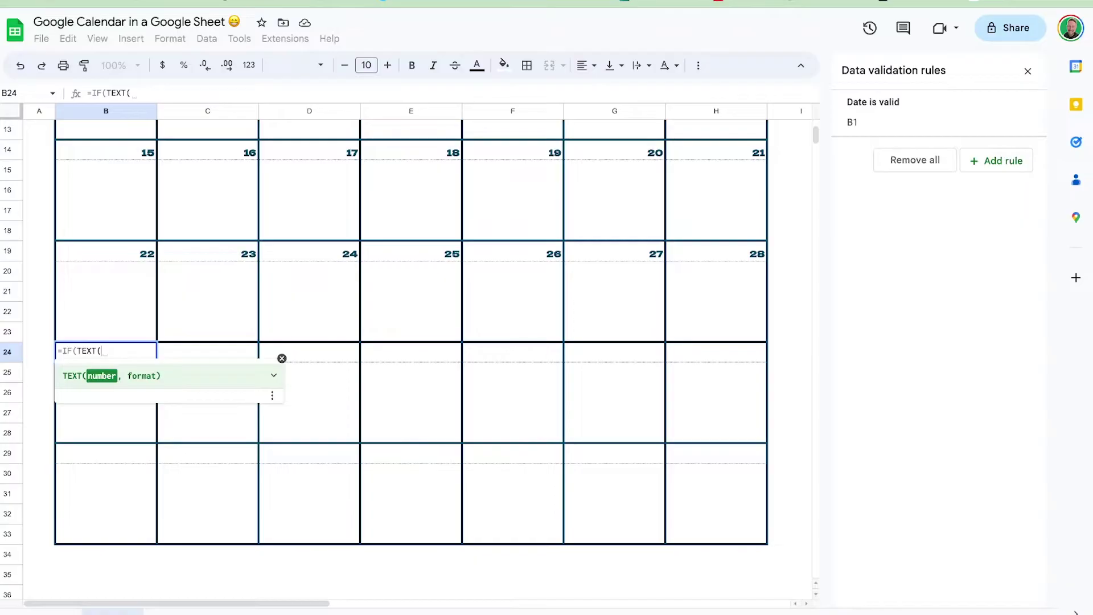
click(726, 257)
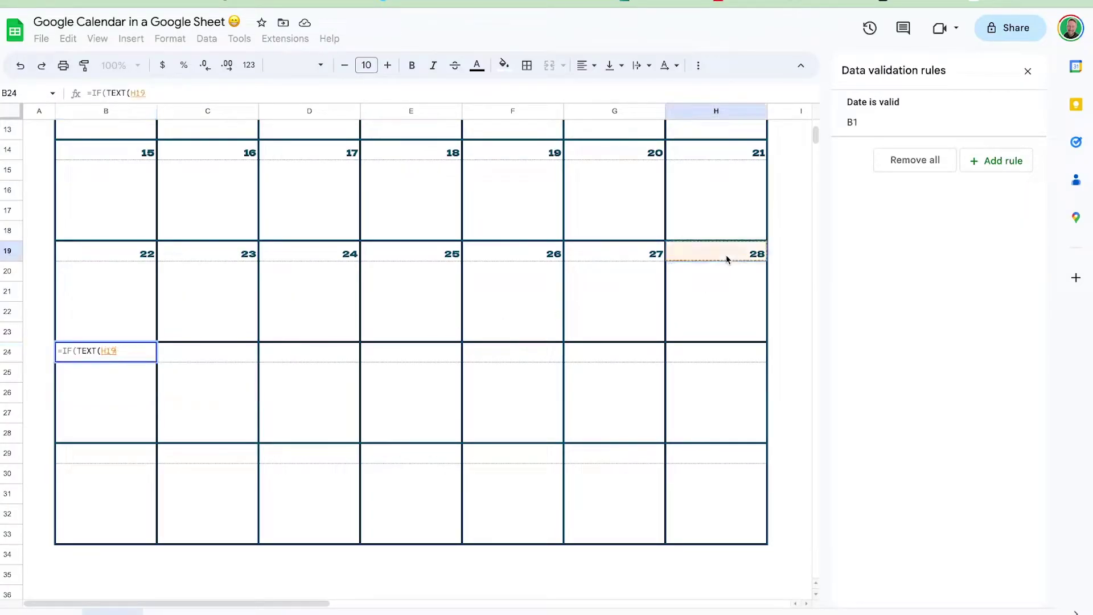
text(+1)
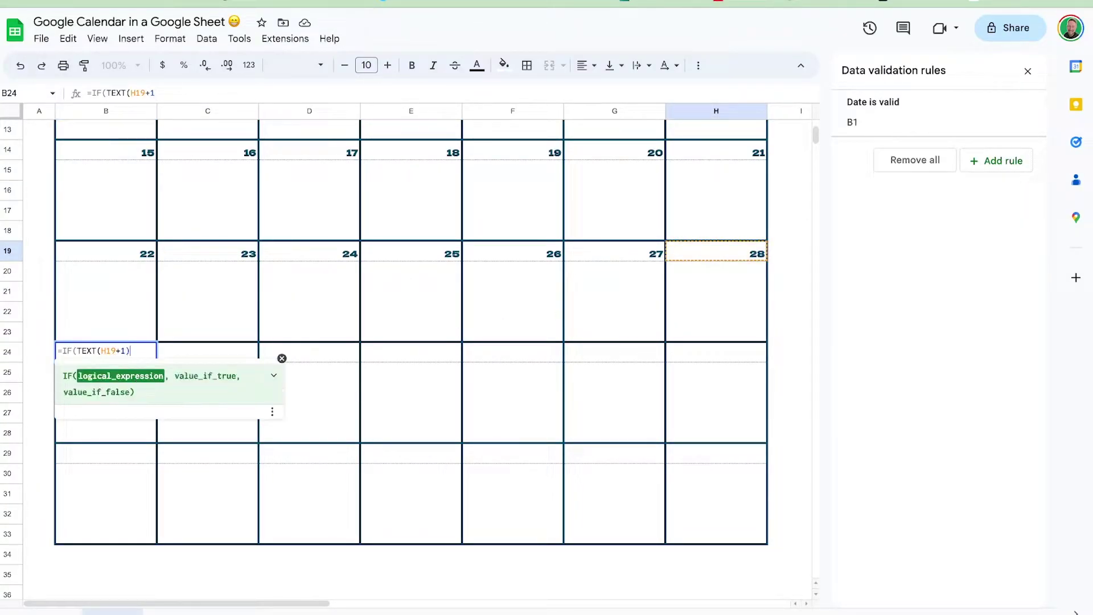
text(,"mmmm"))
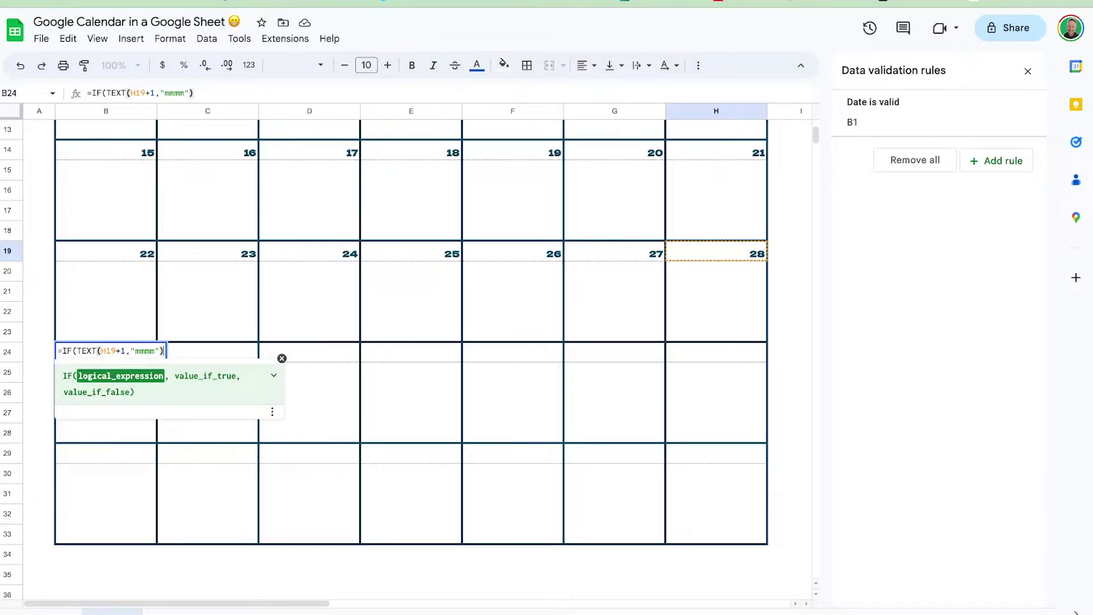
text(=)
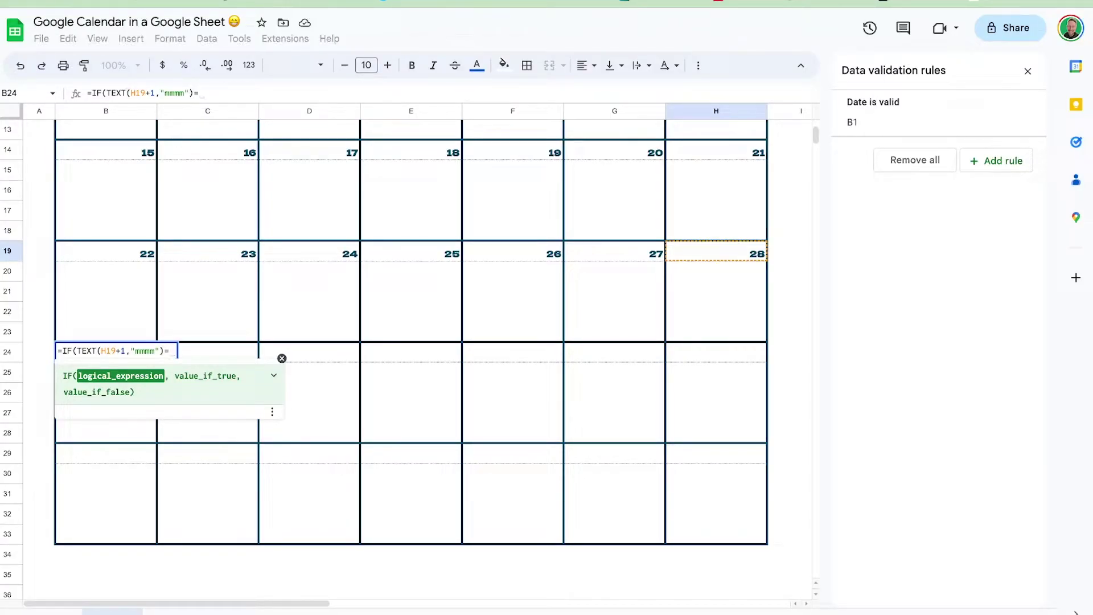
text(text)
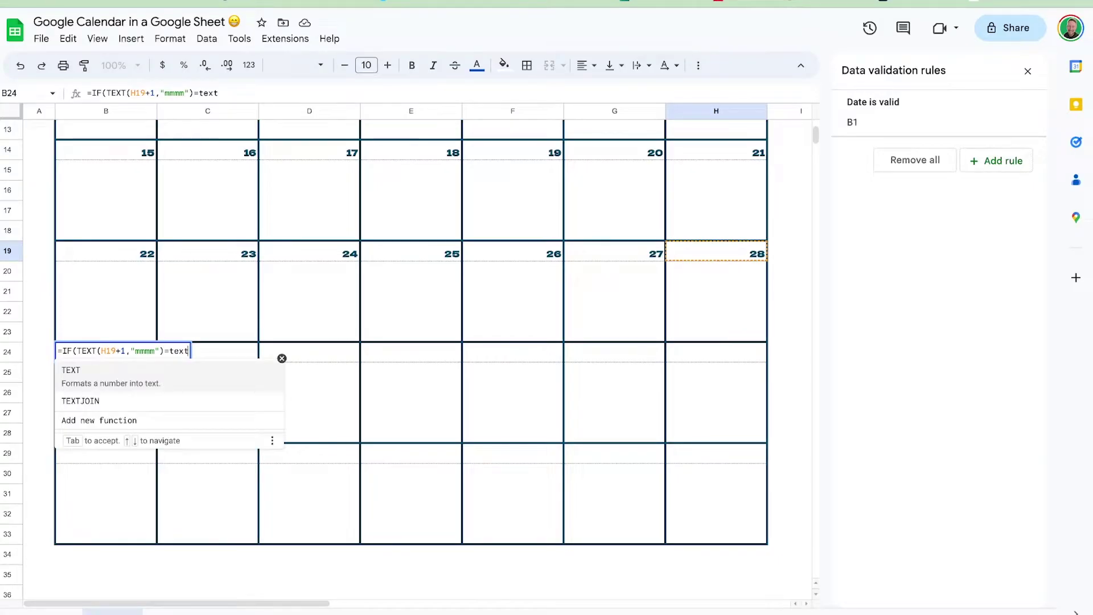
key(Tab)
text(B1)
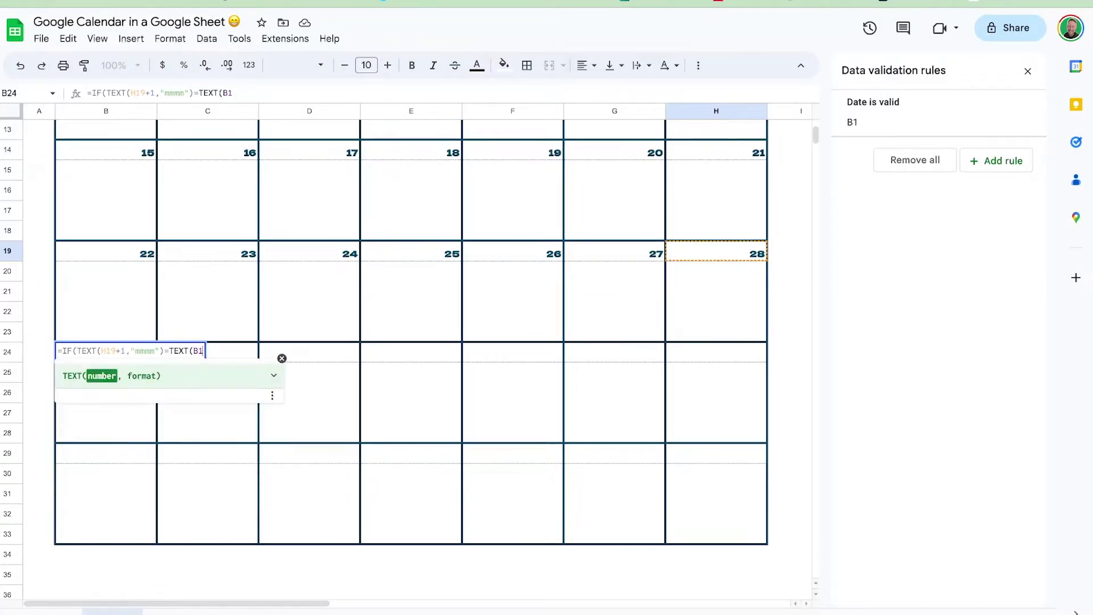
text(,"mmmm"))
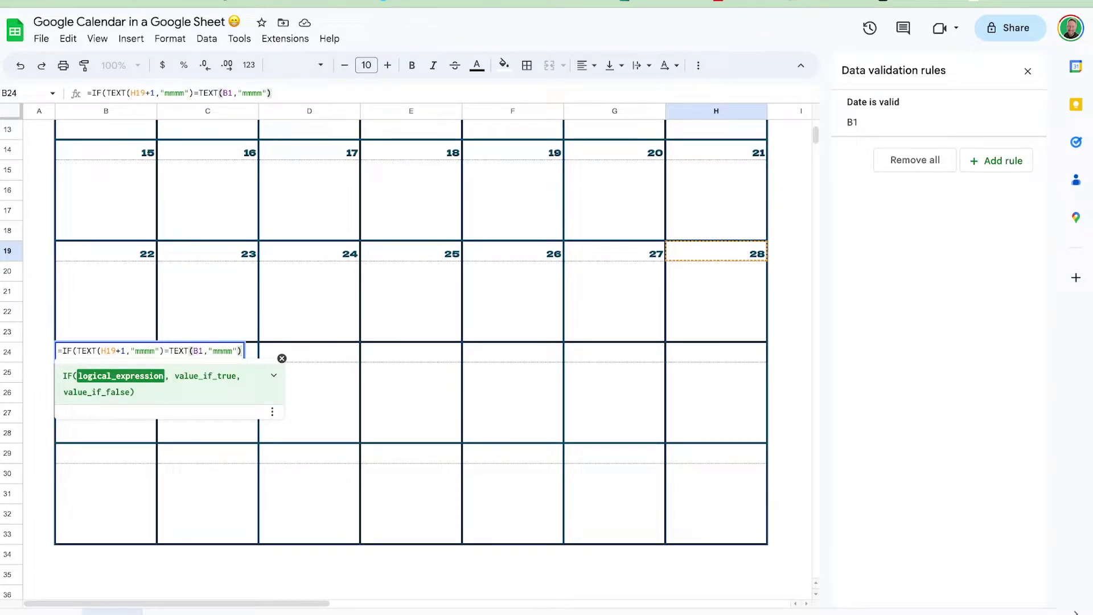
Complete the IF formula in B24 to return H19+1 when the months match and "" otherwise
text(,)
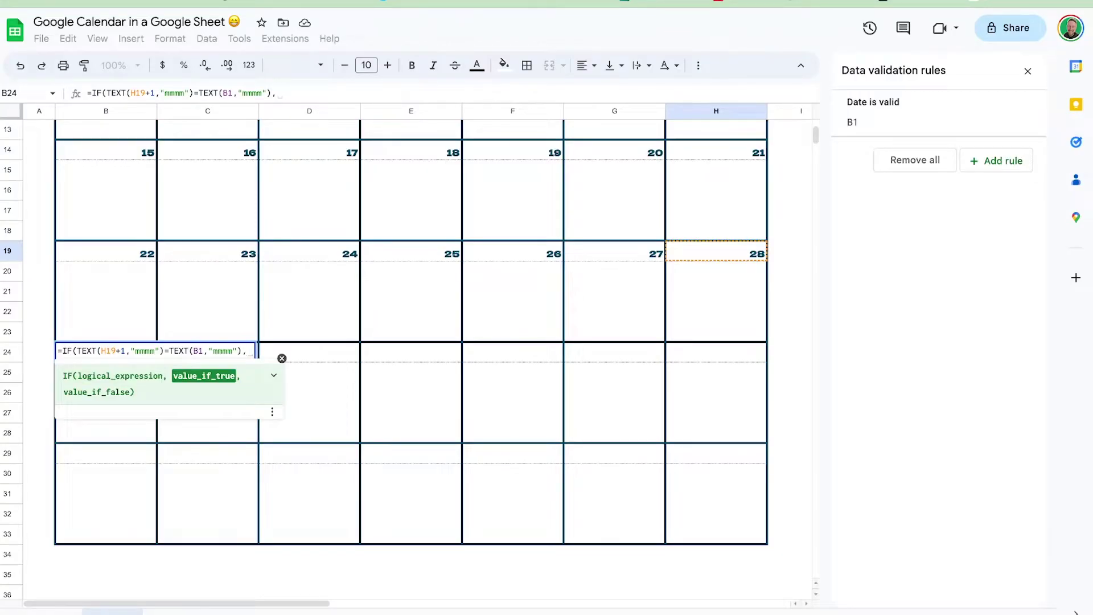
text(H19)
text(+1)
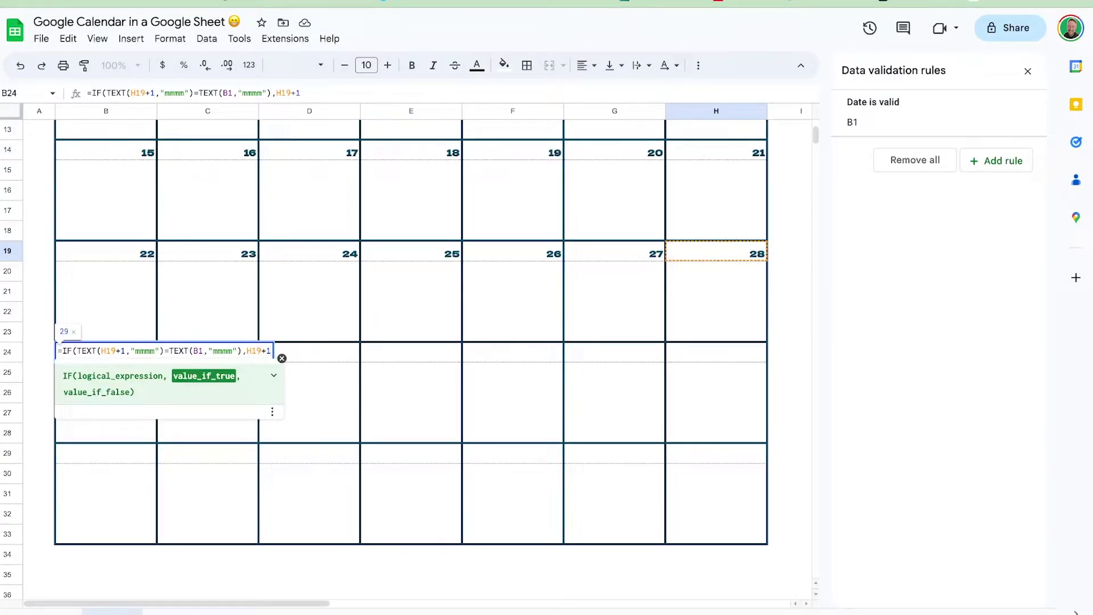
text(,"")
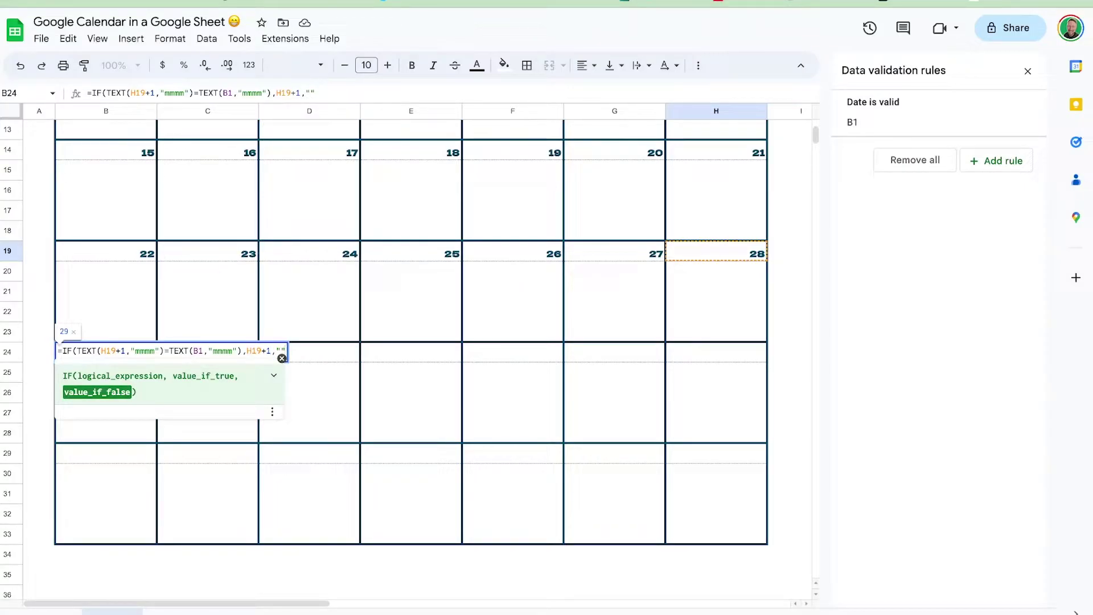
text())
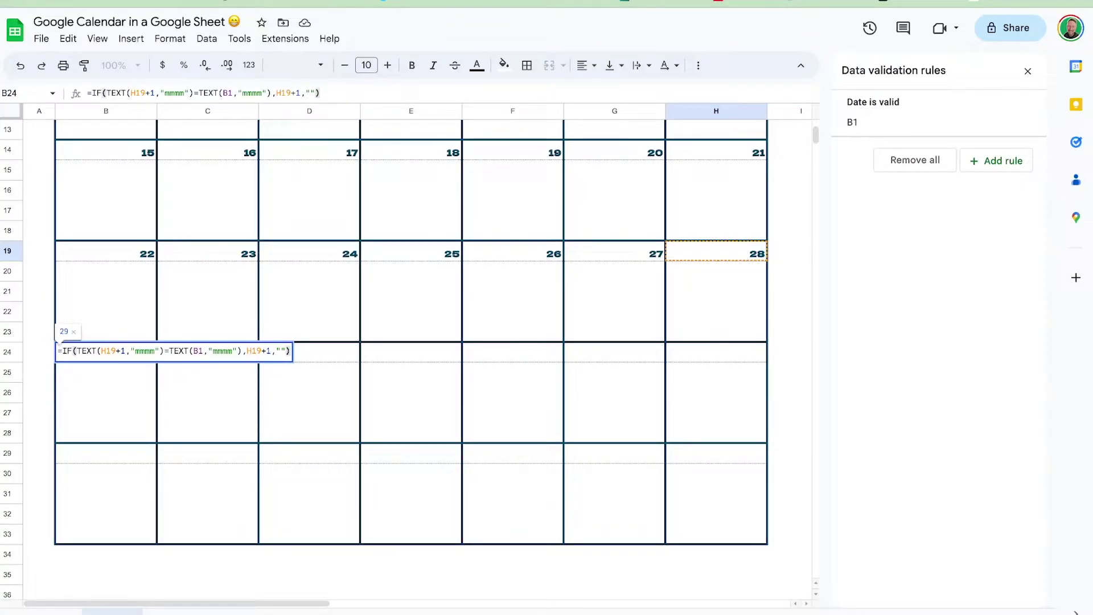
click(39, 352)
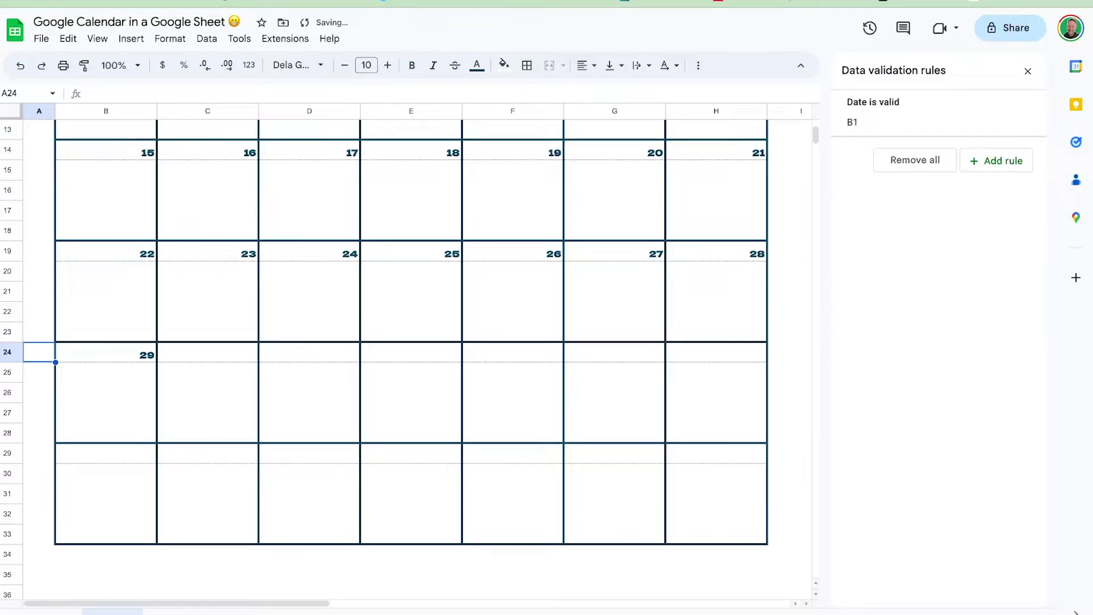
Widen column A and enter =TEXT(H19,"mmmm") in A24 to demonstrate the month name of the fourth Saturday
drag(56, 111, 127, 111)
text(=TEXT()
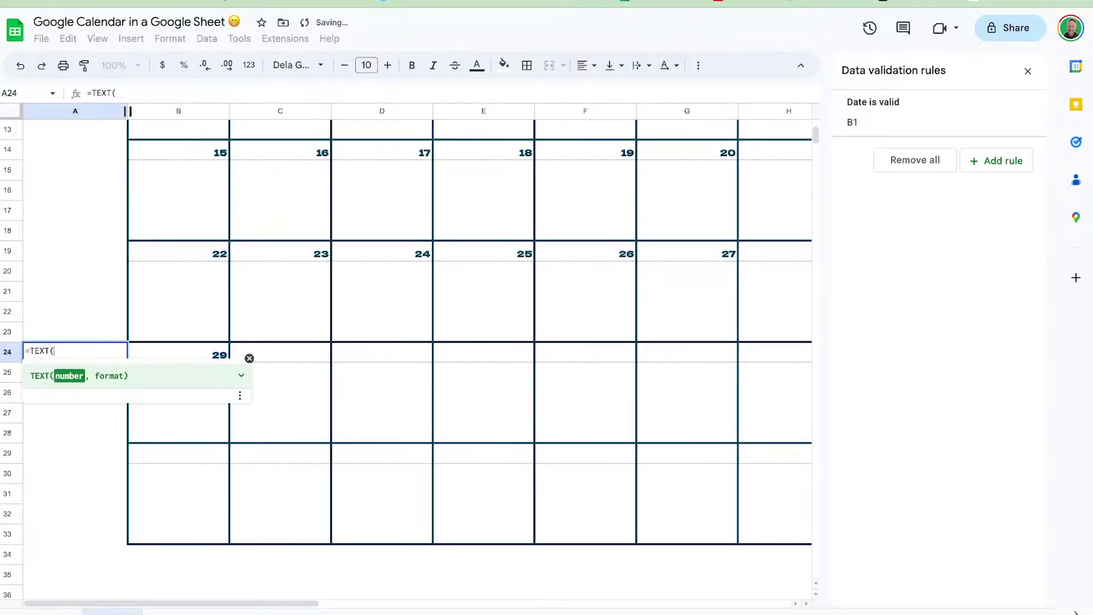
click(780, 256)
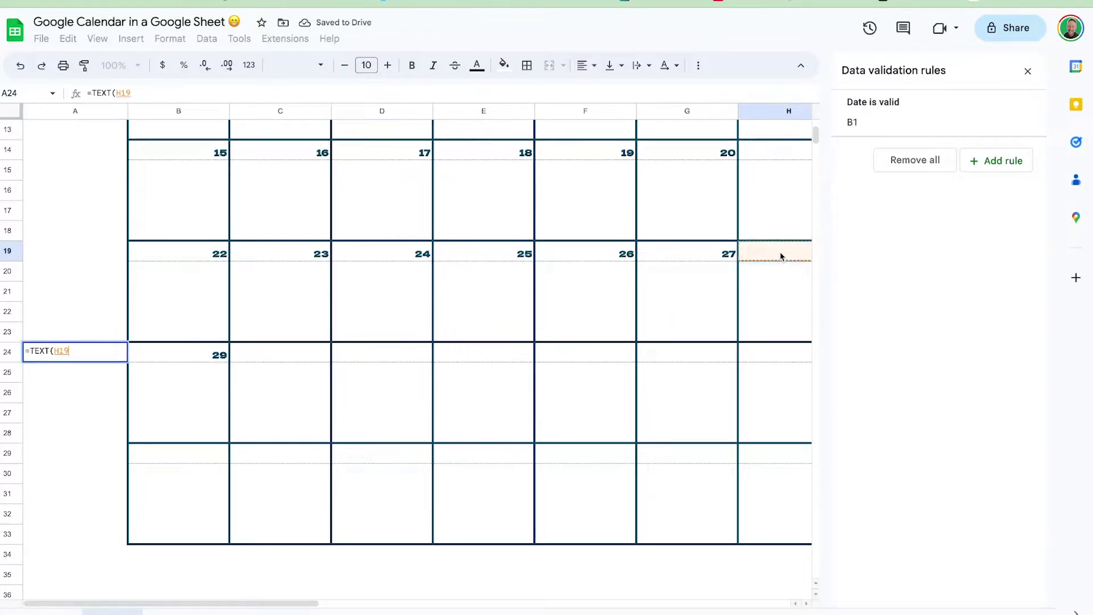
text(,"mmm)
key(BackSpace)
key(BackSpace)
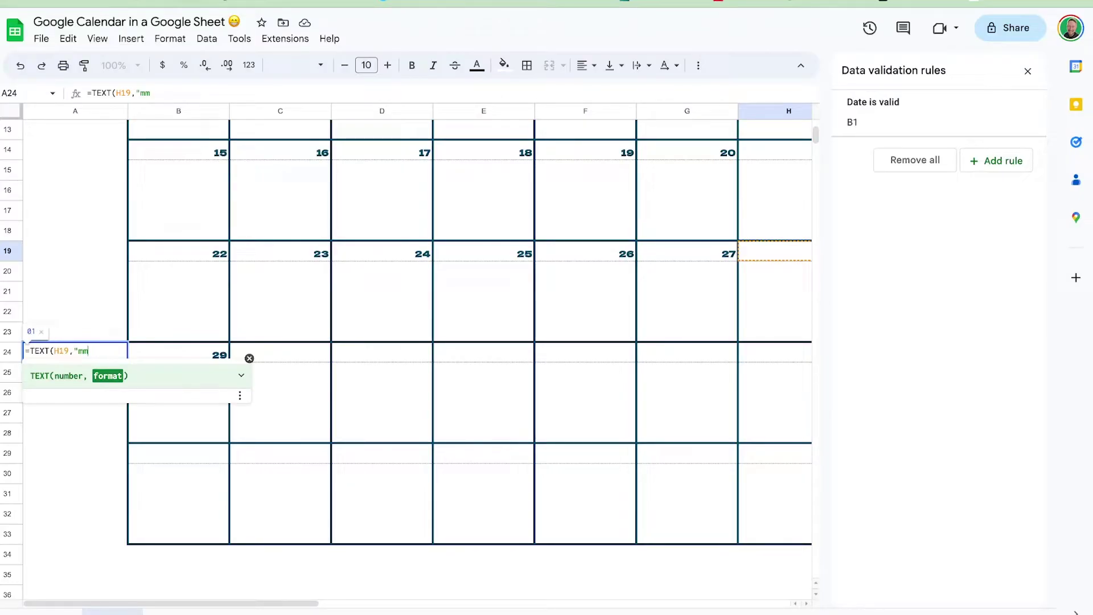
key(BackSpace)
text(mm)
text())
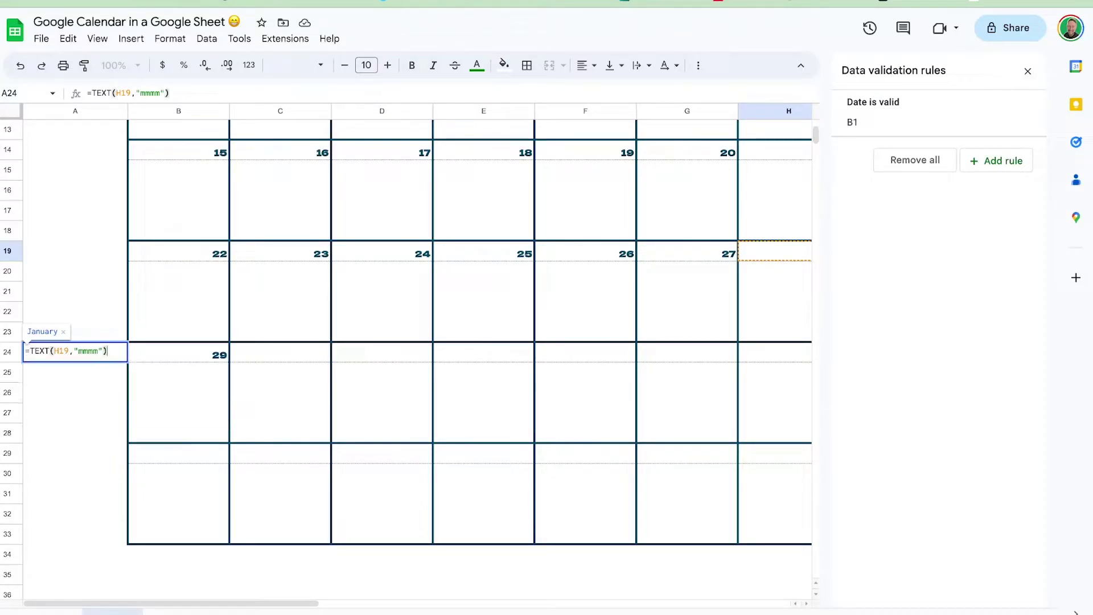
key(Return)
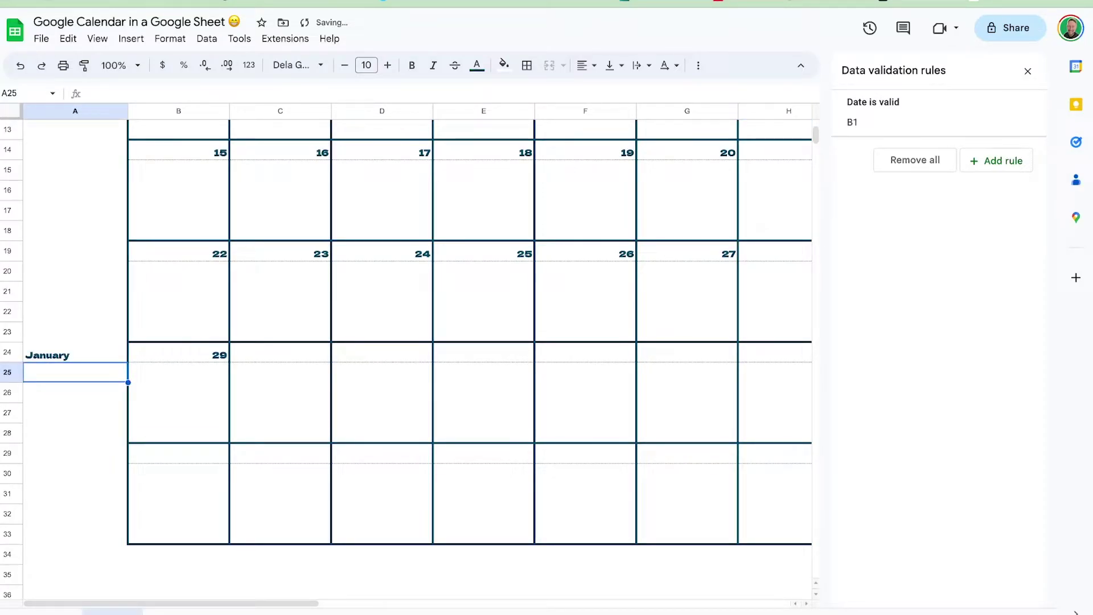
Lock the column of the B1 reference in the B24 formula by changing it to $B1
click(178, 352)
key(F2)
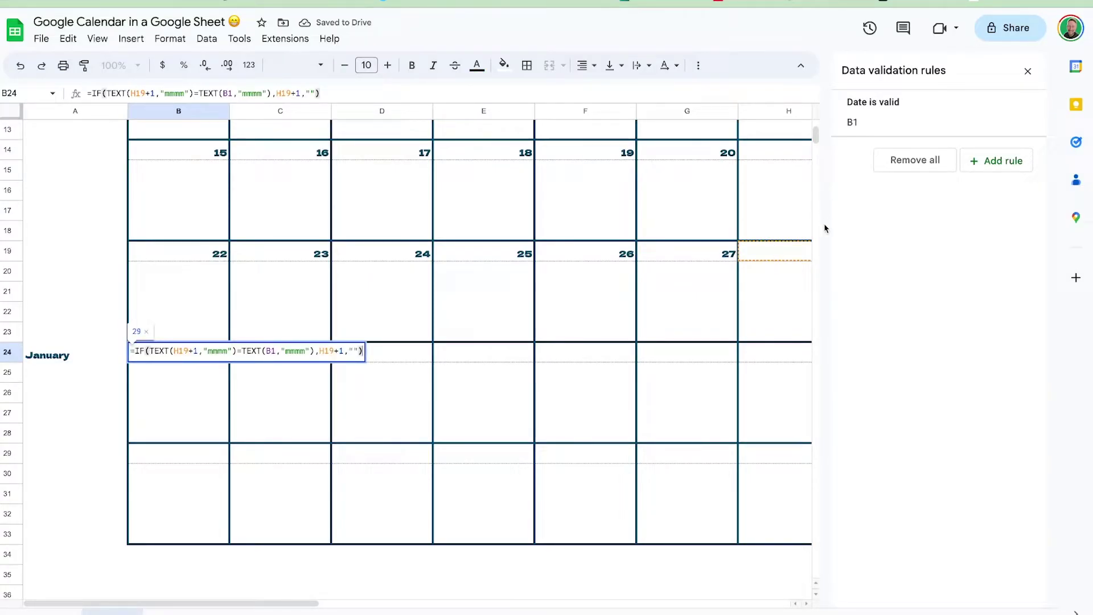
click(266, 351)
text($)
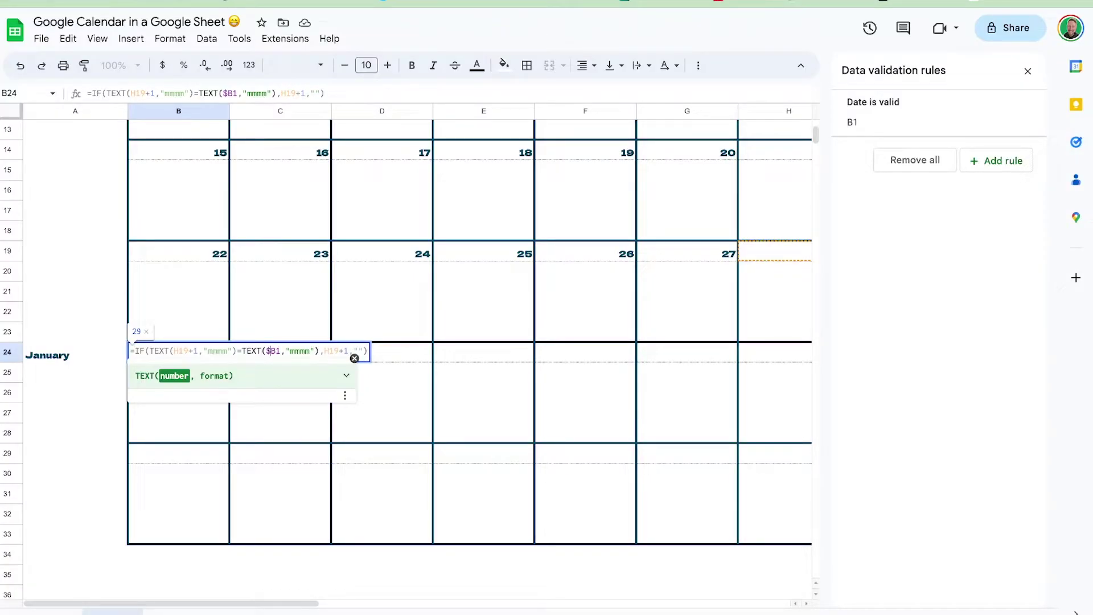
key(Return)
key(Up)
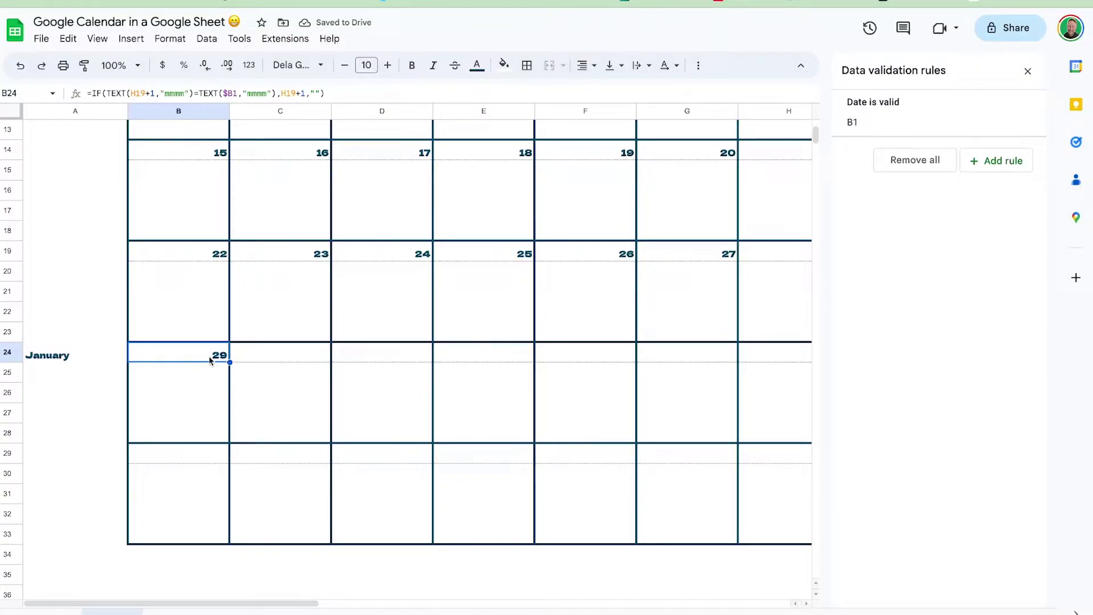
Enter =IF(TEXT(B24+1,"mmmm")=TEXT($B1,"mmmm"),B24+1,"") in C24
key(Right)
text(=IF(TEXT()
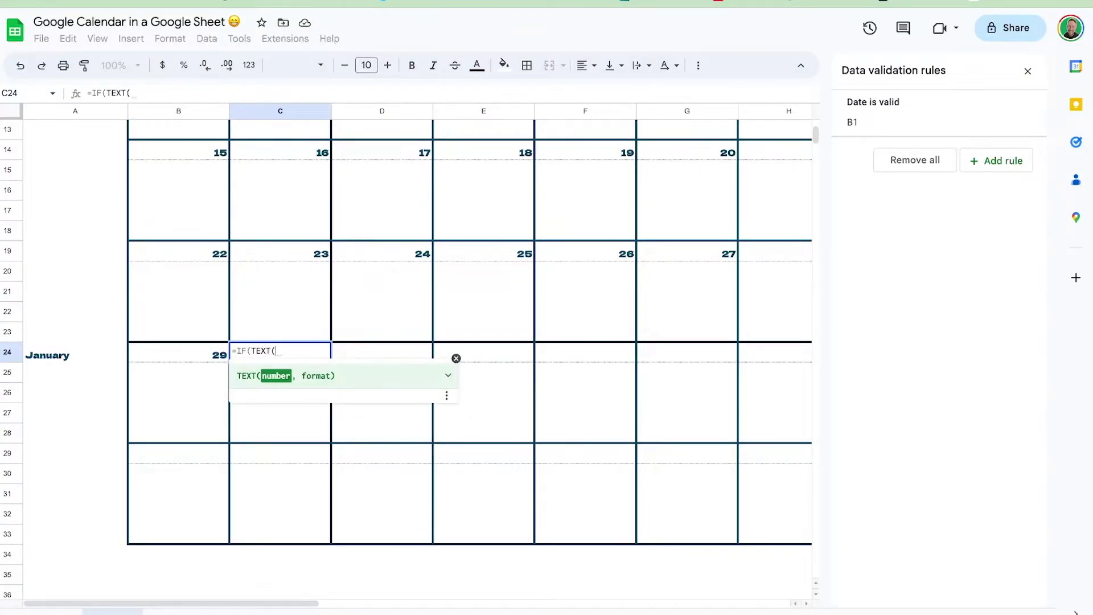
key(Left)
text(+1)
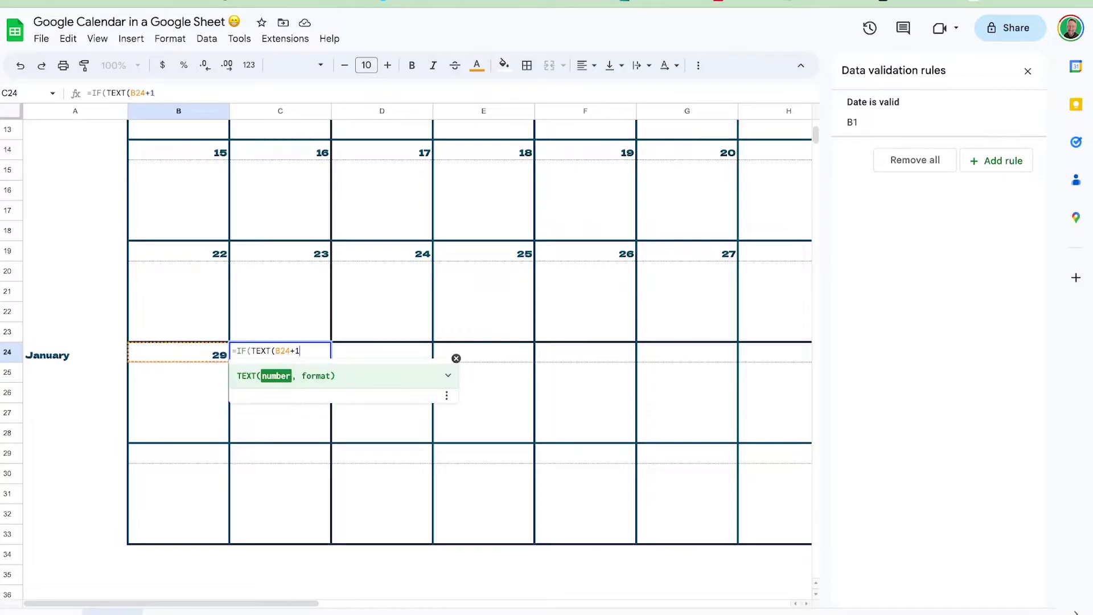
text(,"mmmm"))
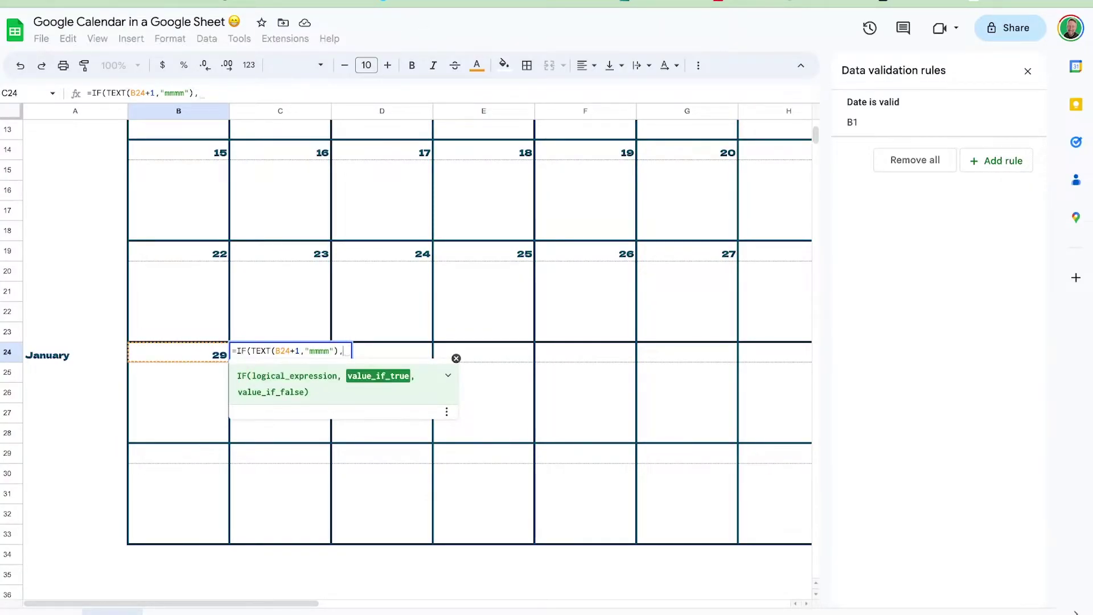
text(=text)
key(Tab)
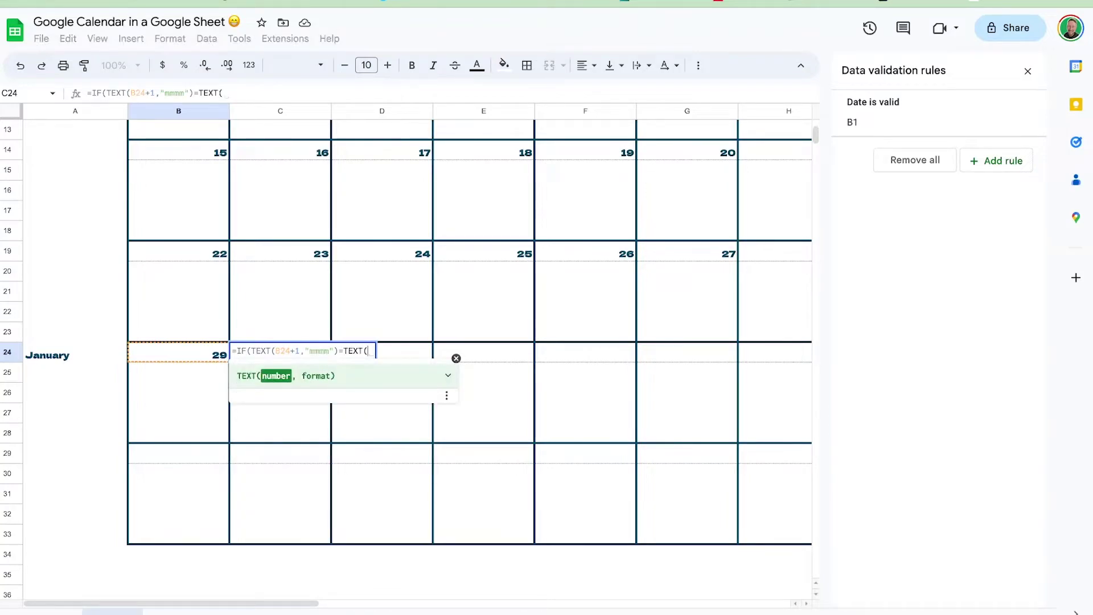
text($B1,"mmmm"),B24+1)
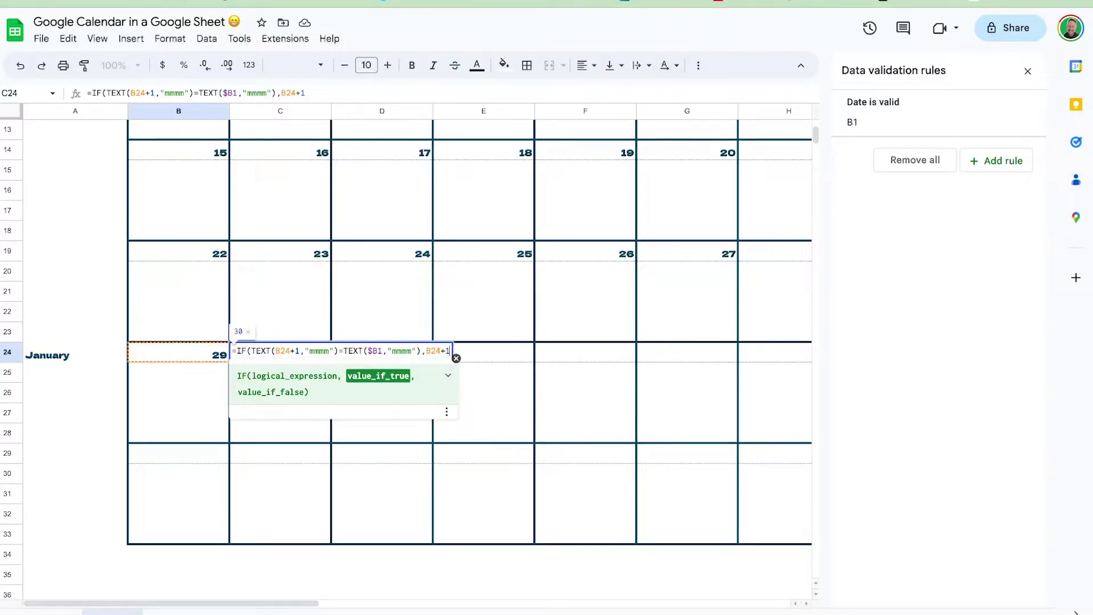
text(,")
key(ctrl+Return)
Fill the C24 formula across to H24 and review the copied formulas in D24 and E24
key(shift+Right)
key(shift+Right)
key(shift+Right)
key(shift+Right)
key(shift+Right)
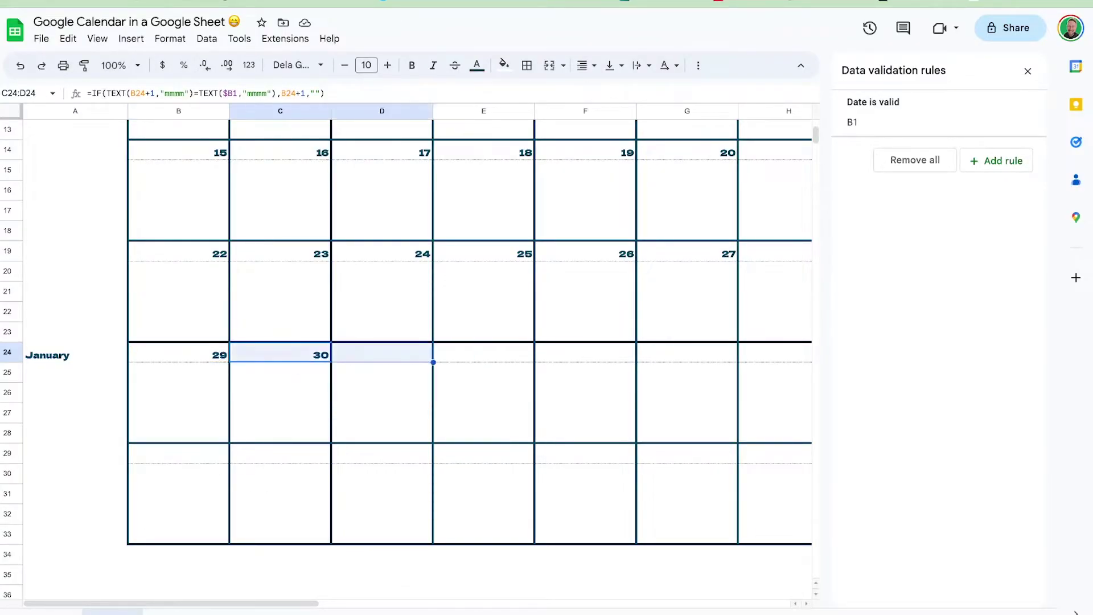
key(ctrl+r)
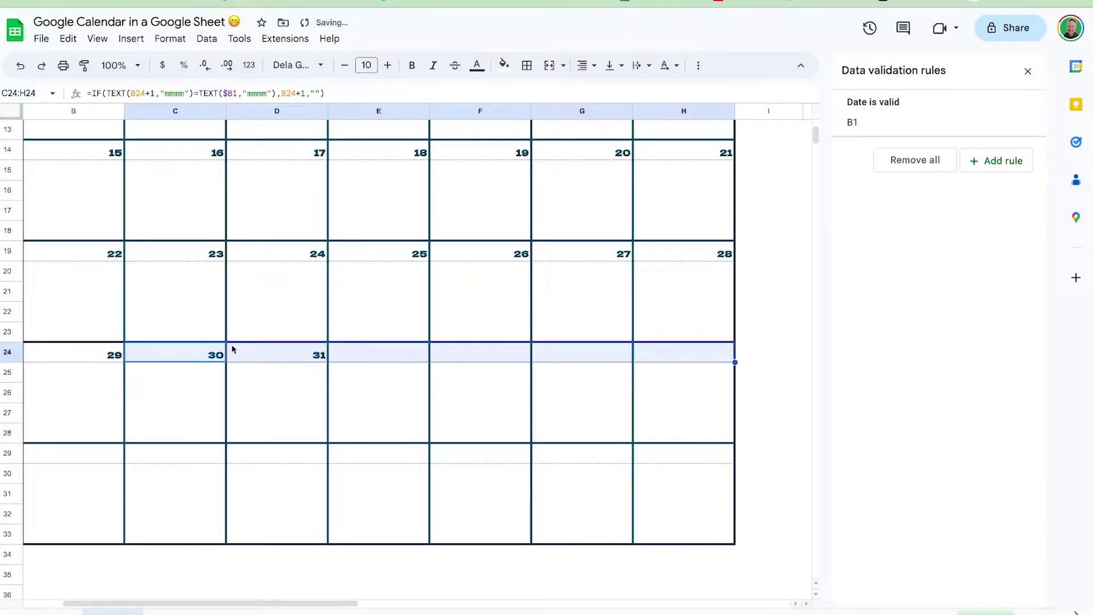
click(312, 352)
double_click(312, 351)
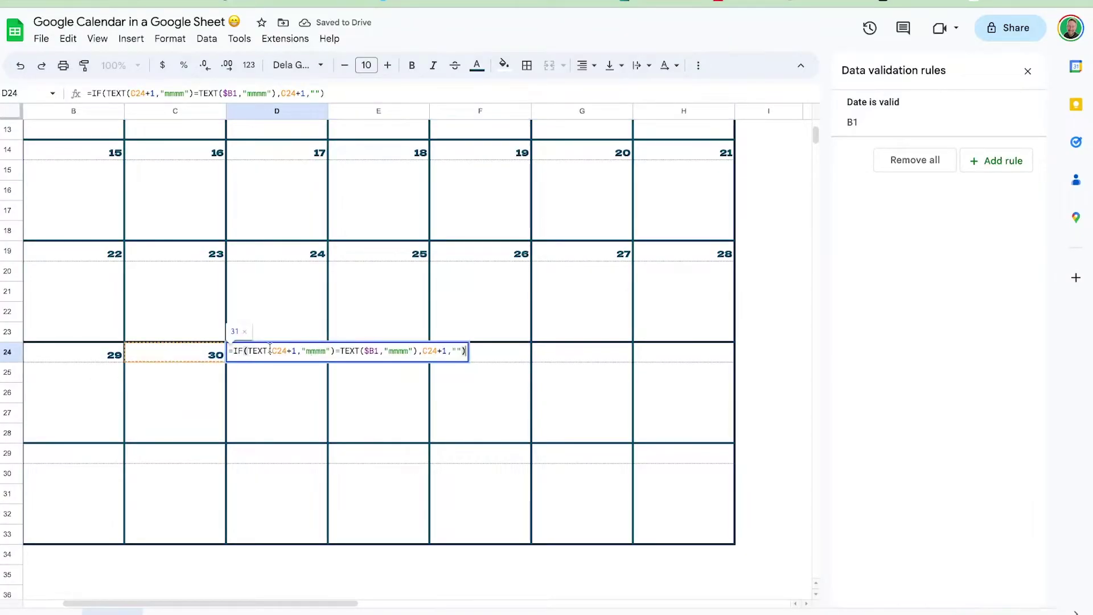
key(Escape)
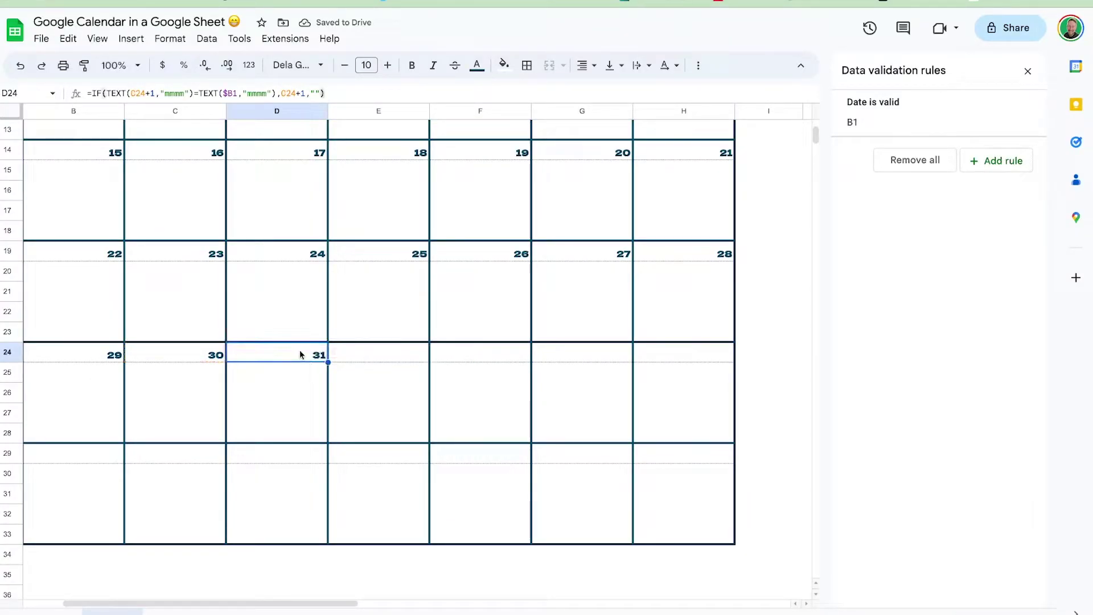
double_click(400, 353)
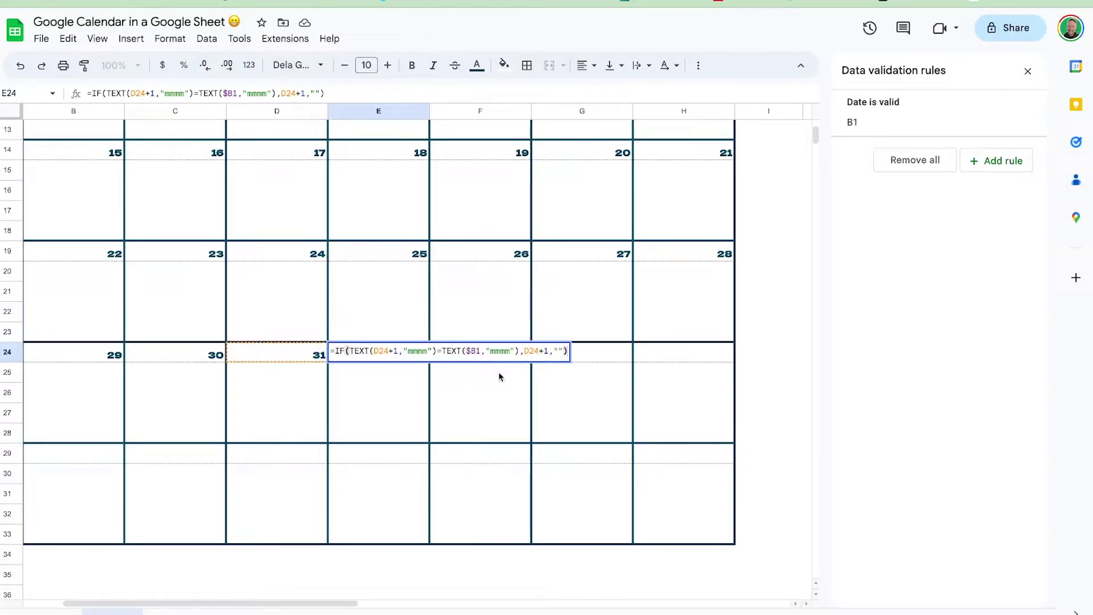
key(Escape)
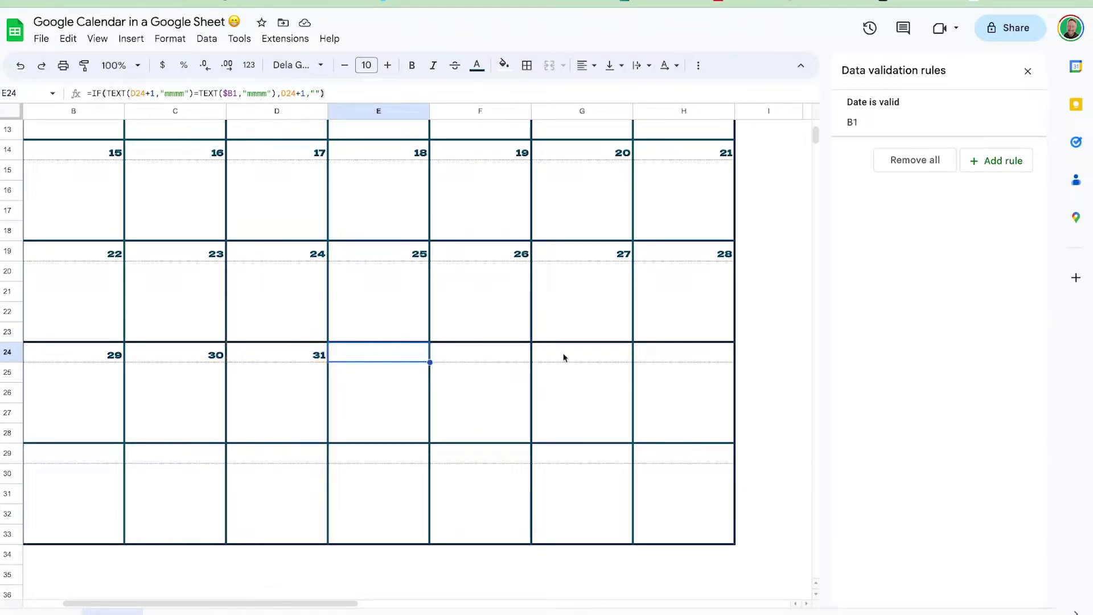
Copy the fifth week's date formulas from B24:H24 to the sixth week's row starting at B29
click(101, 361)
scroll(114, 363, left, 2)
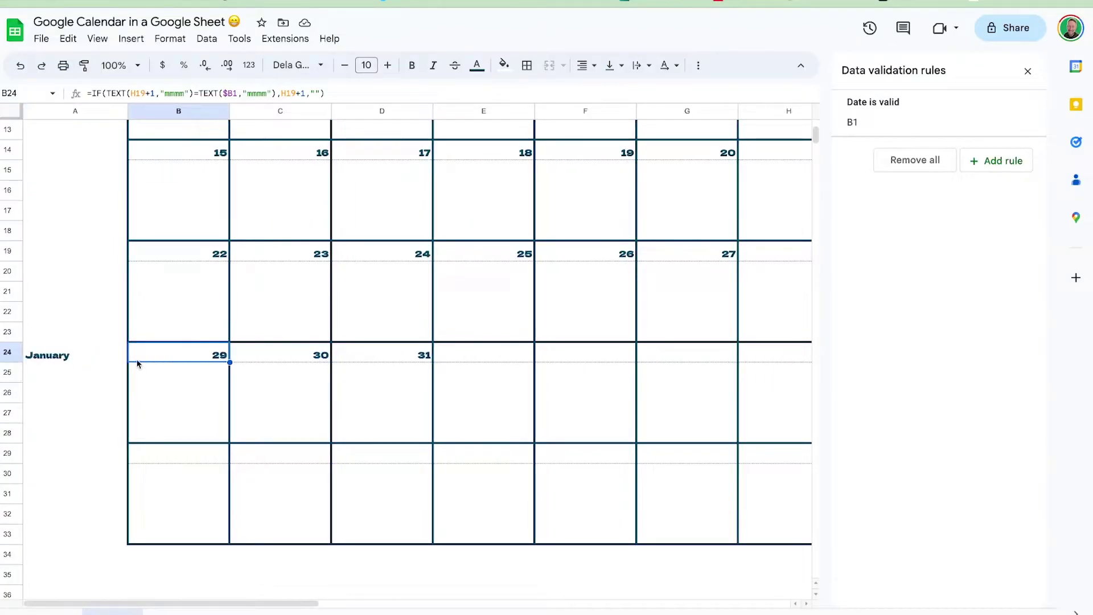
shift+click(752, 353)
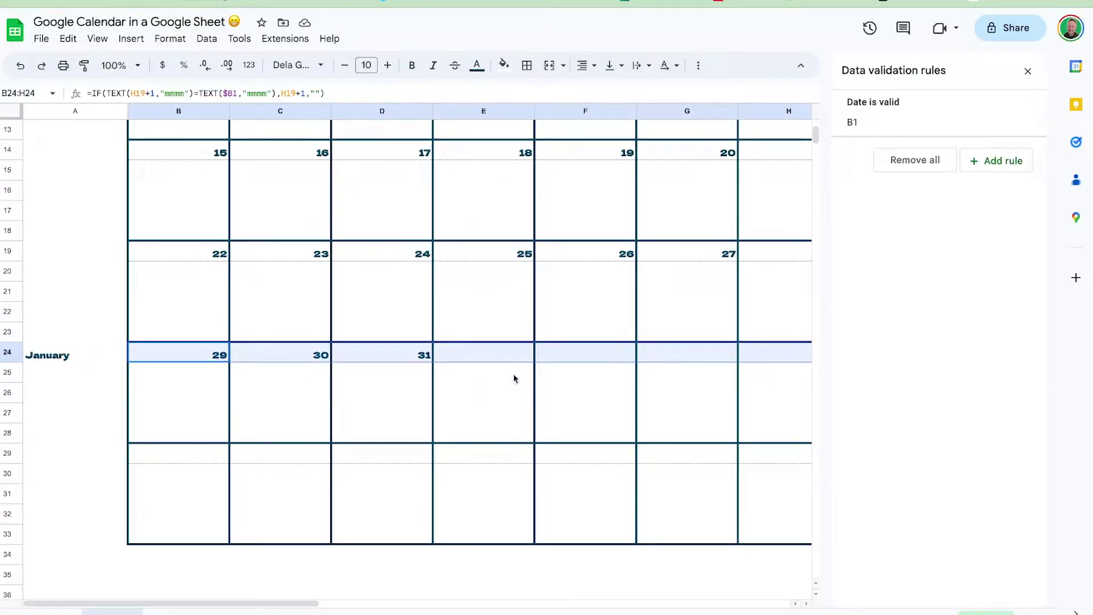
scroll(514, 379, right, 2)
key(ctrl+c)
scroll(514, 379, left, 2)
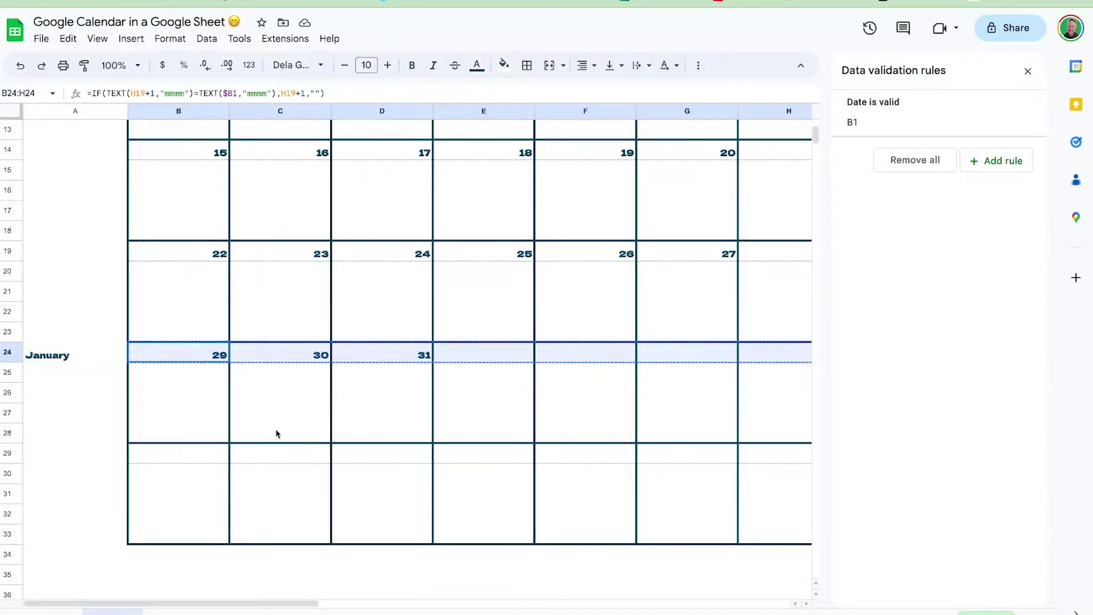
click(192, 459)
key(ctrl+v)
Change the month reference in the B29 and C29 formulas to $B1 and fill the C29 formula across to H29
double_click(197, 457)
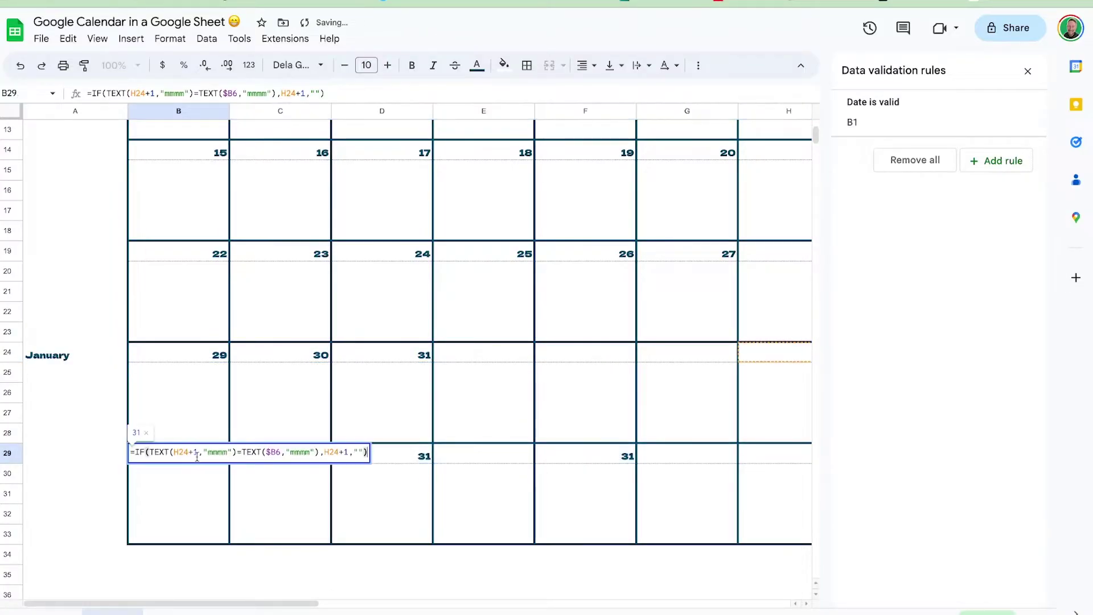
key(Tab)
double_click(280, 461)
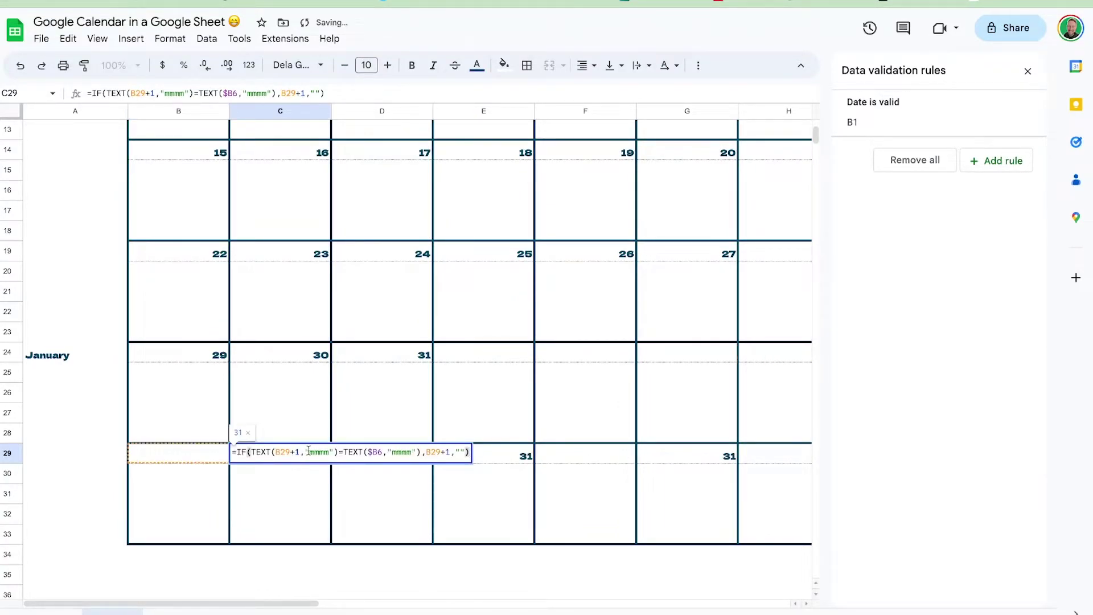
click(384, 453)
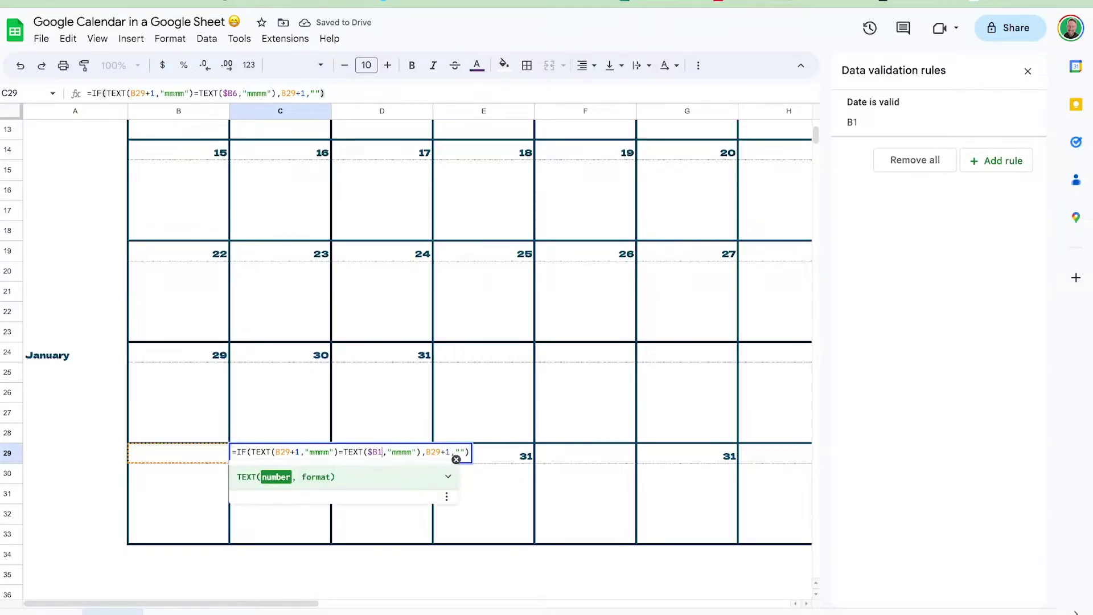
click(351, 453)
drag(314, 462, 729, 459)
key(Delete)
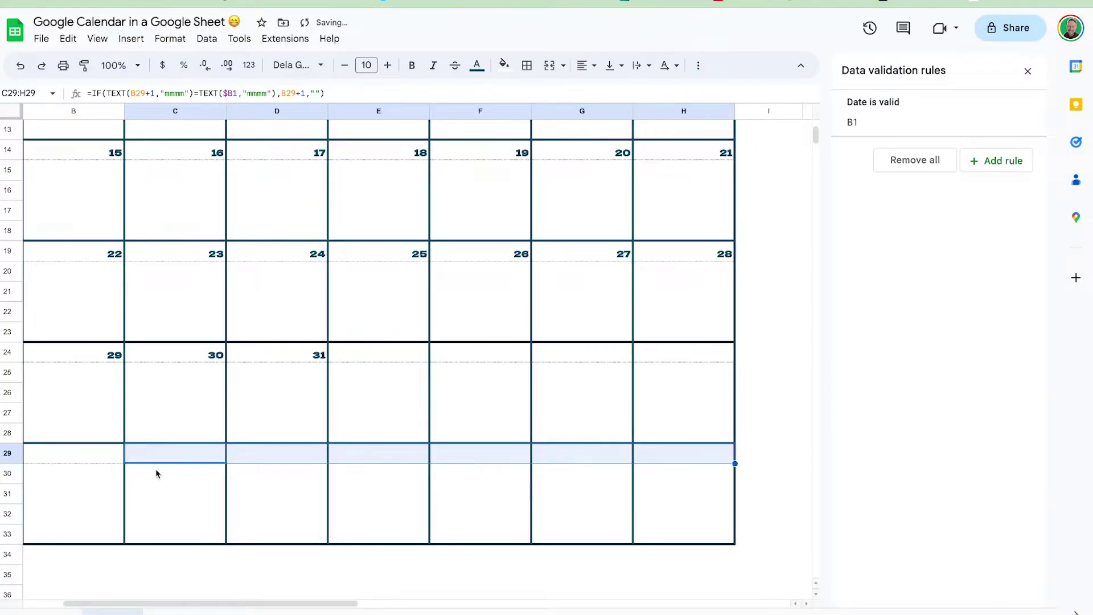
Copy the whole January calendar block B1:H33 and paste it below, starting at B35
scroll(155, 472, left, 2)
scroll(154, 471, up, 5)
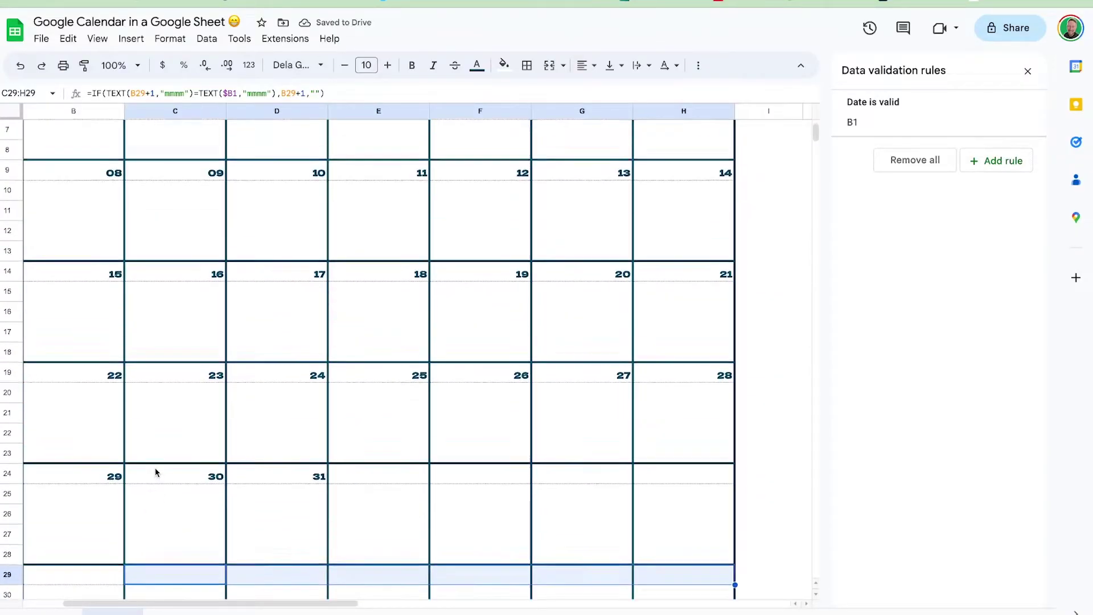
scroll(153, 471, left, 2)
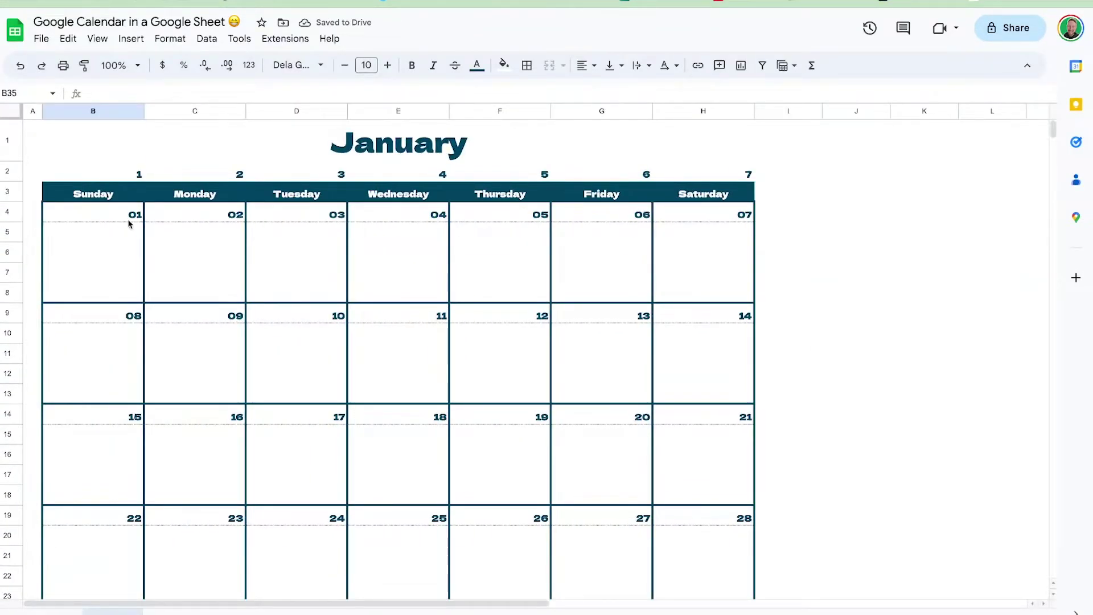
drag(110, 152, 687, 453)
scroll(308, 366, down, 5)
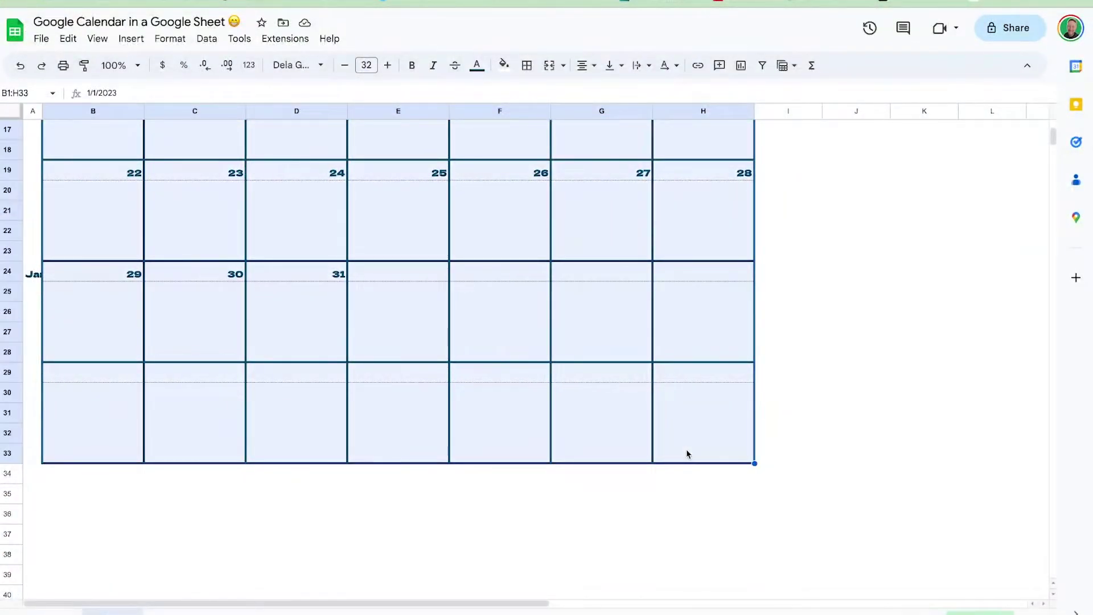
scroll(688, 453, down, 2)
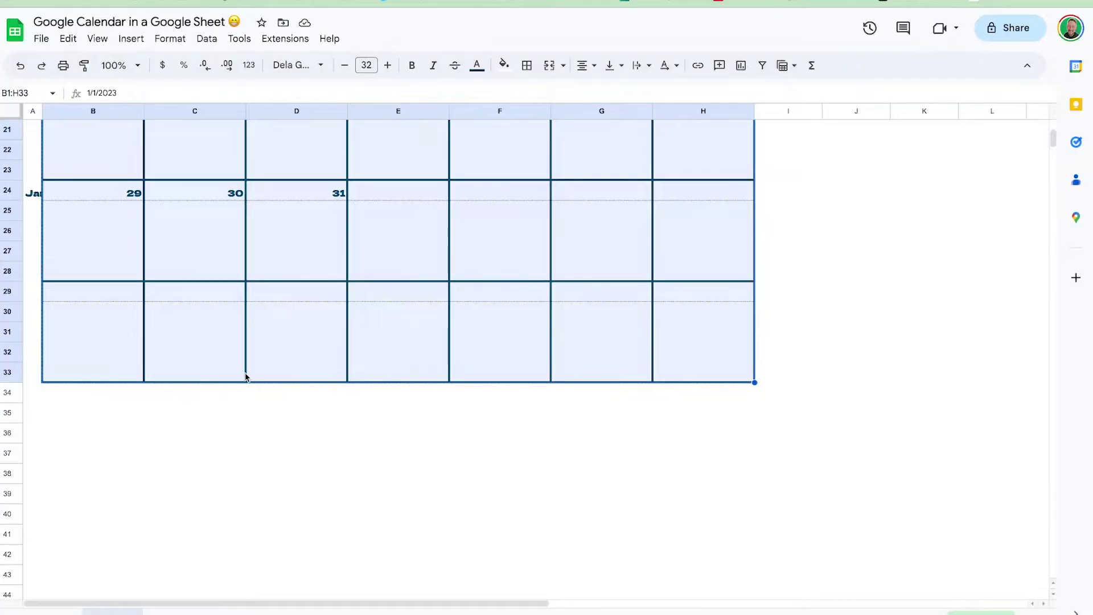
click(90, 424)
key(ctrl+v)
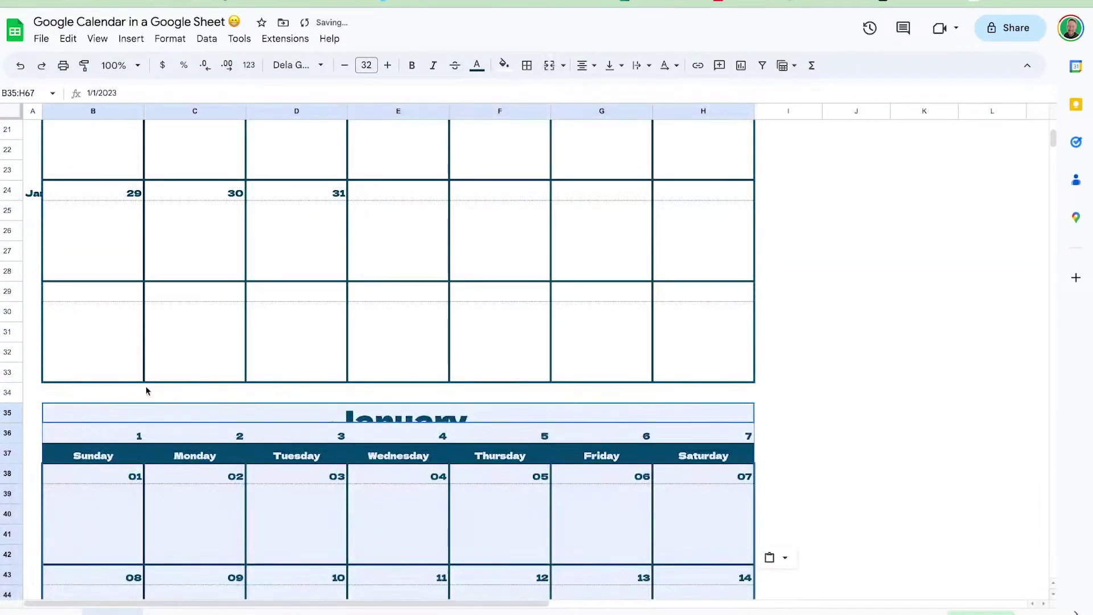
Increase the height of row 35 so the pasted month heading fits
scroll(362, 450, down, 3)
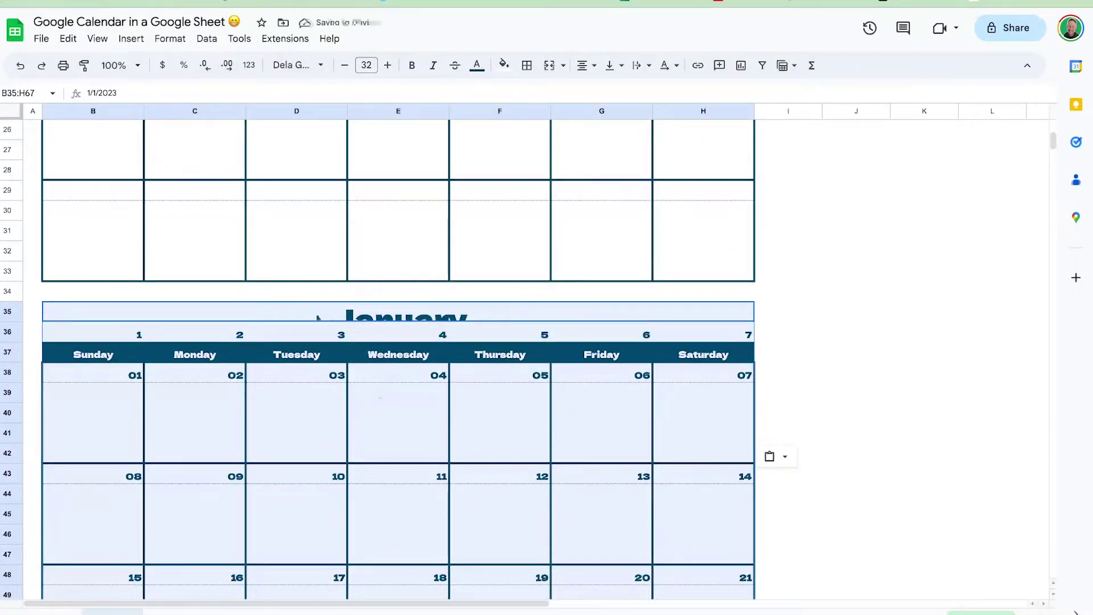
click(8, 311)
drag(7, 320, 7, 353)
Set the date in the pasted calendar's heading in row 35 to 2/1/2023
click(303, 342)
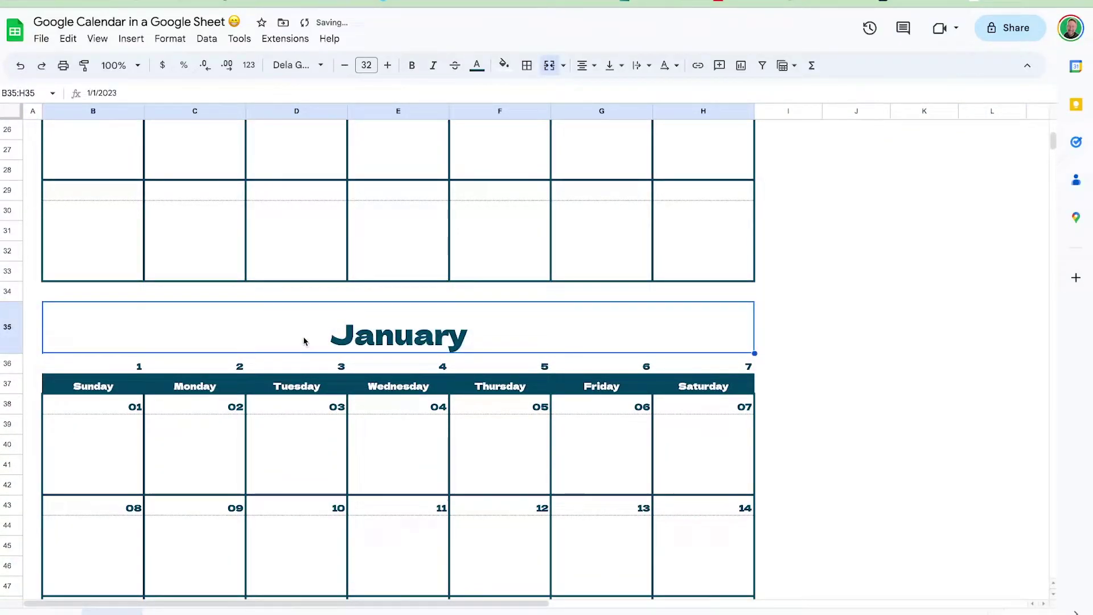
double_click(303, 341)
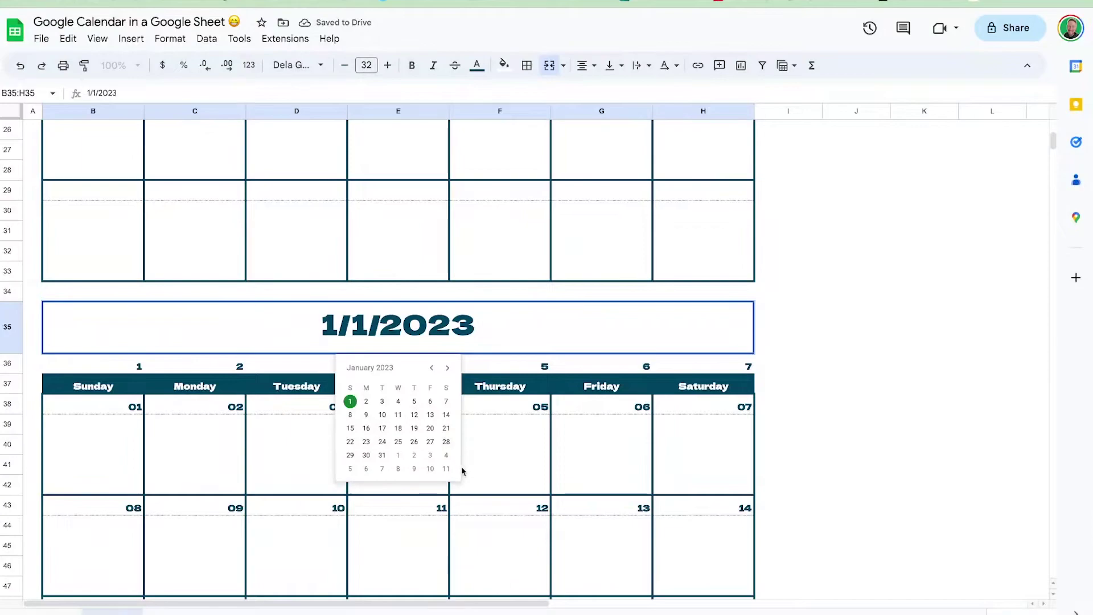
click(398, 455)
scroll(589, 329, down, 5)
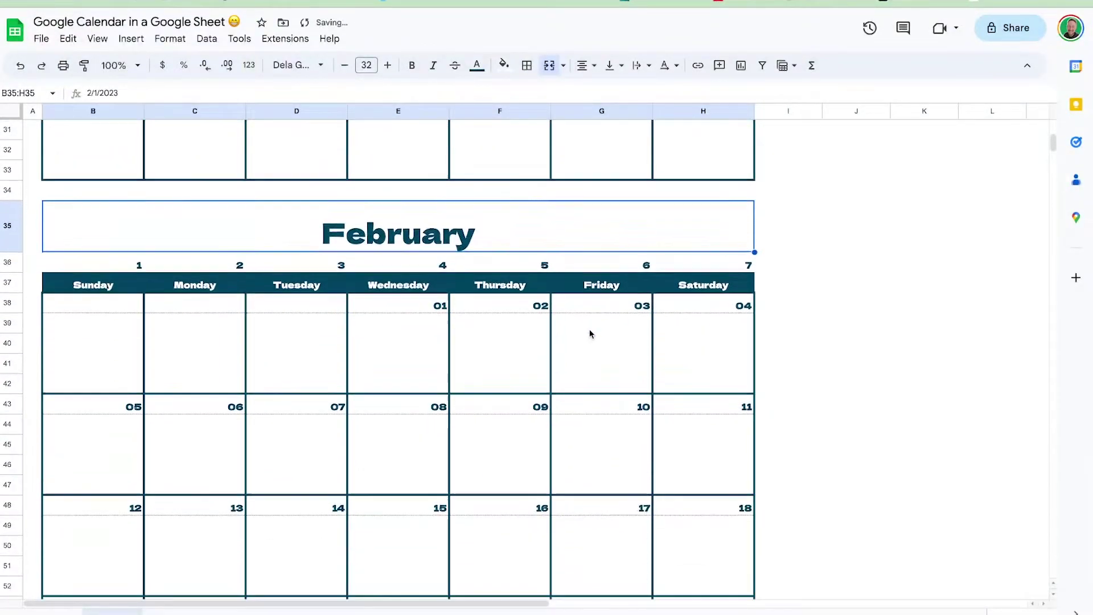
Enter =EDATE(B1,1) in the row 35 heading so it returns the month after the first calendar's
scroll(590, 329, up, 5)
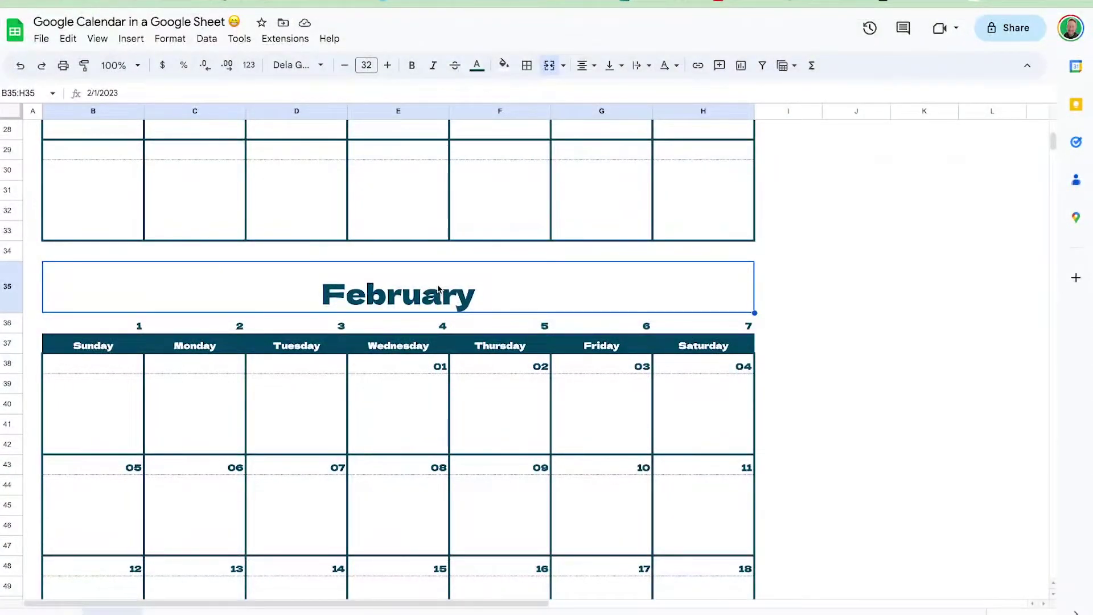
text(=edate)
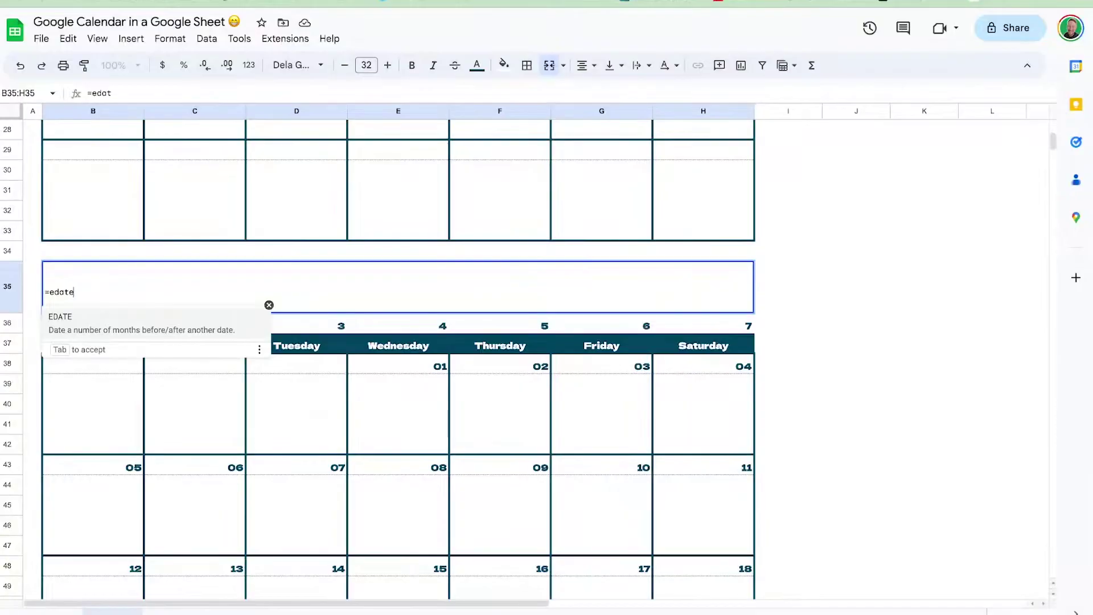
key(Tab)
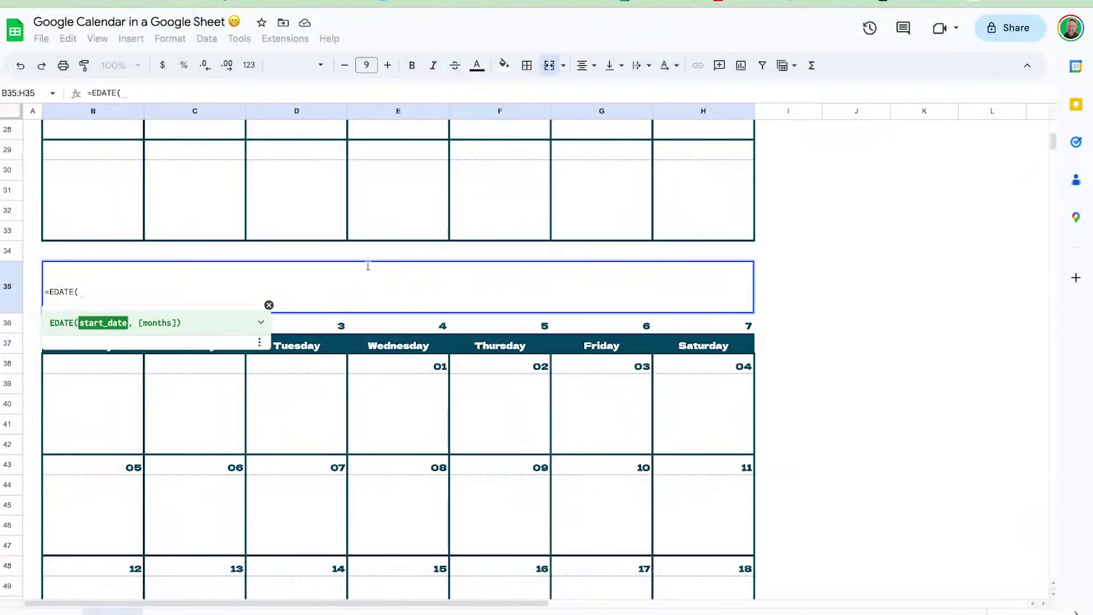
text(B1)
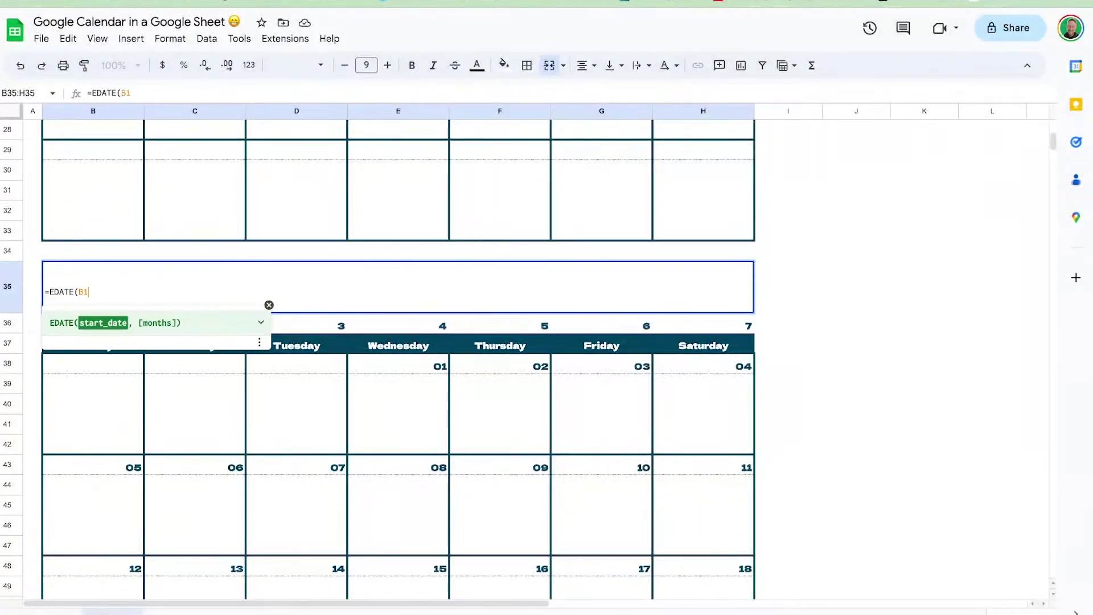
text(,1)
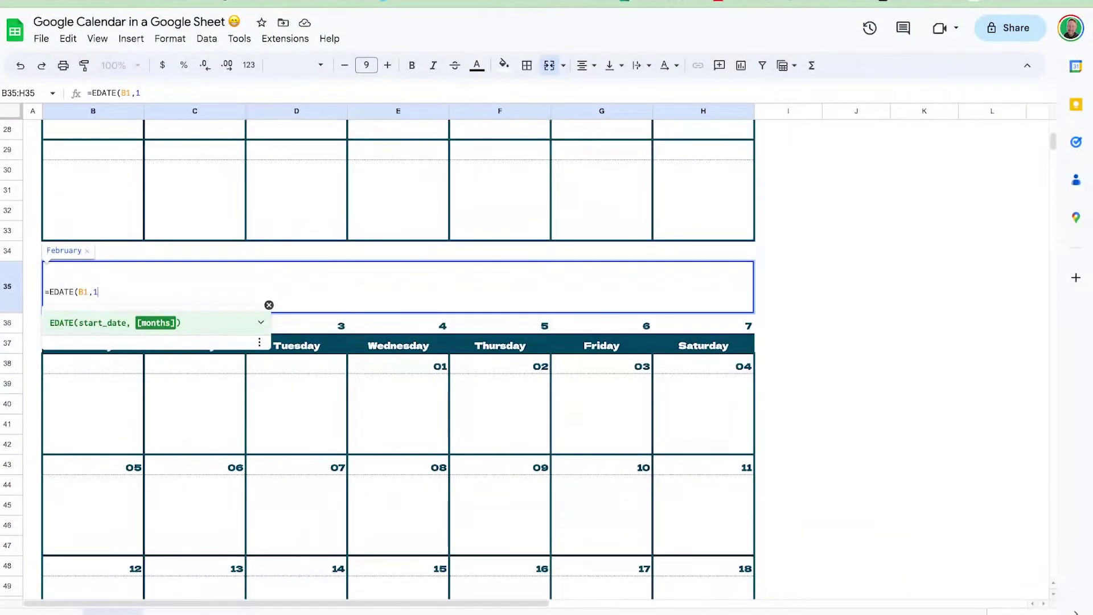
text())
key(Return)
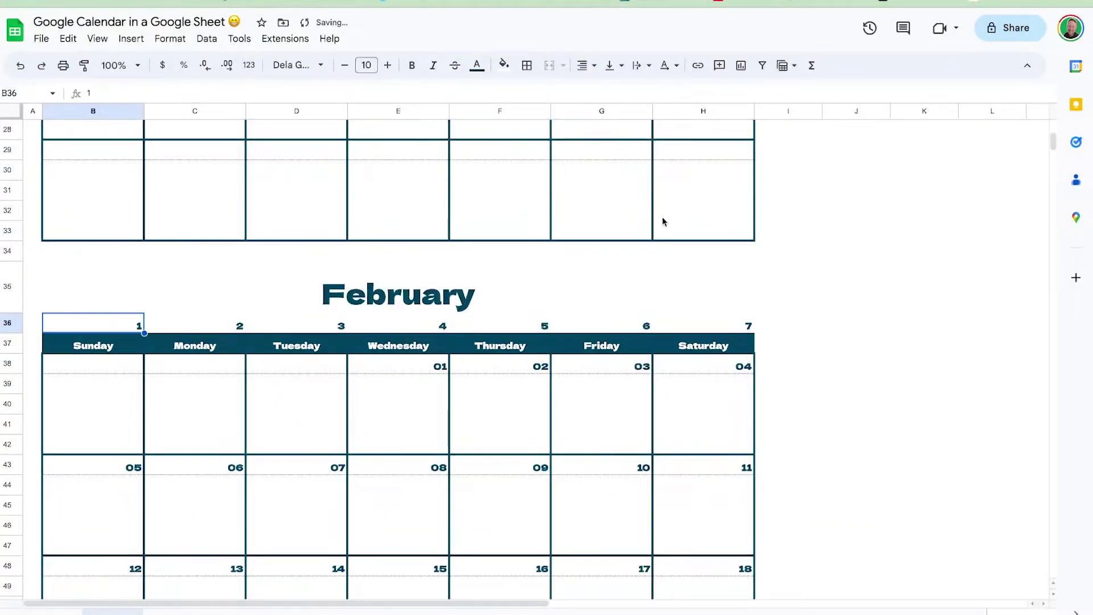
Examine the February block's date formulas and check its dates down through the last weeks
click(833, 300)
click(92, 363)
click(195, 363)
key(Left)
key(Down)
key(Down)
key(Down)
key(Down)
key(Down)
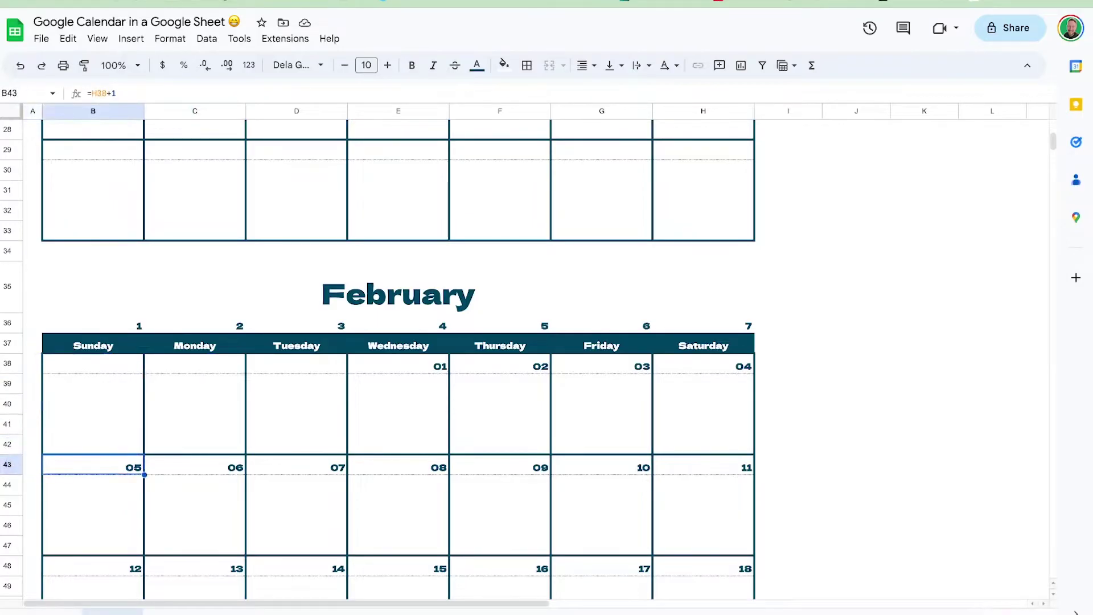
scroll(378, 354, down, 1)
scroll(379, 354, down, 5)
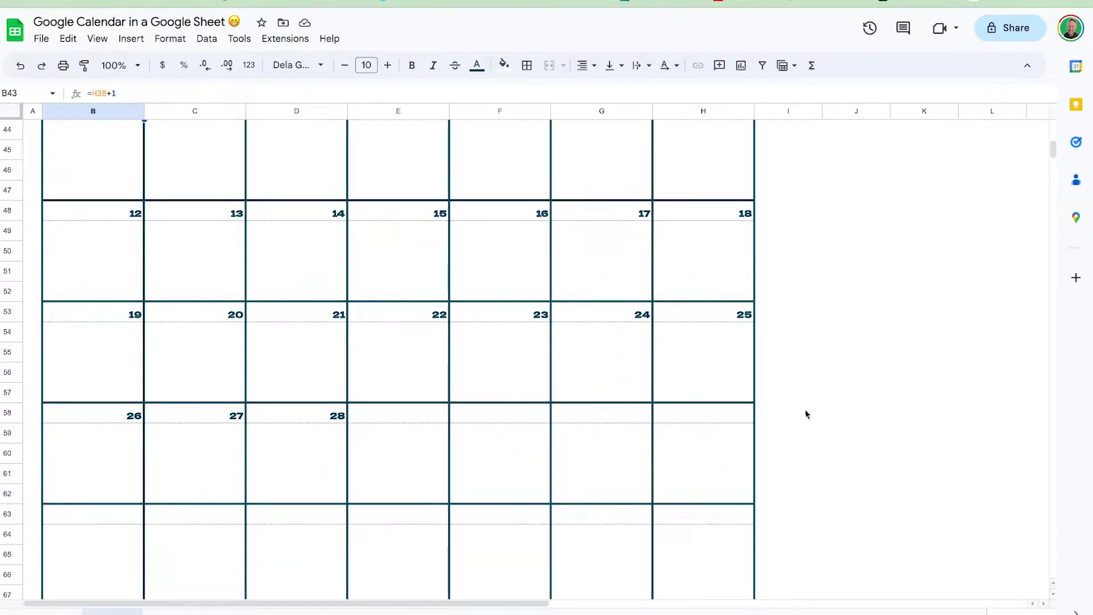
Examine the formulas around February's month end in D58 and E58 and in the week row below
click(317, 418)
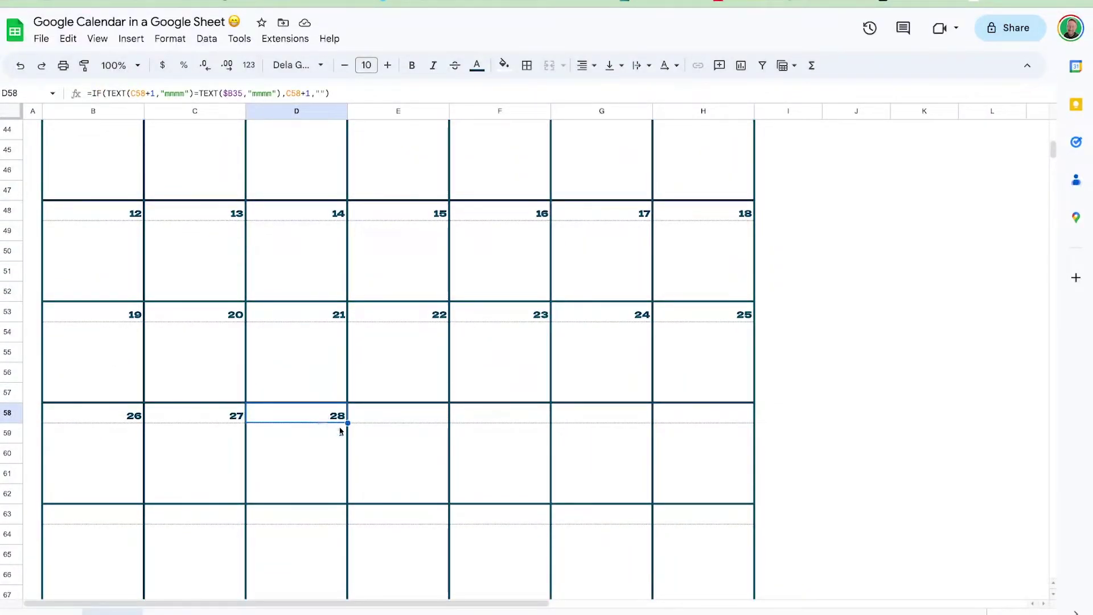
click(368, 419)
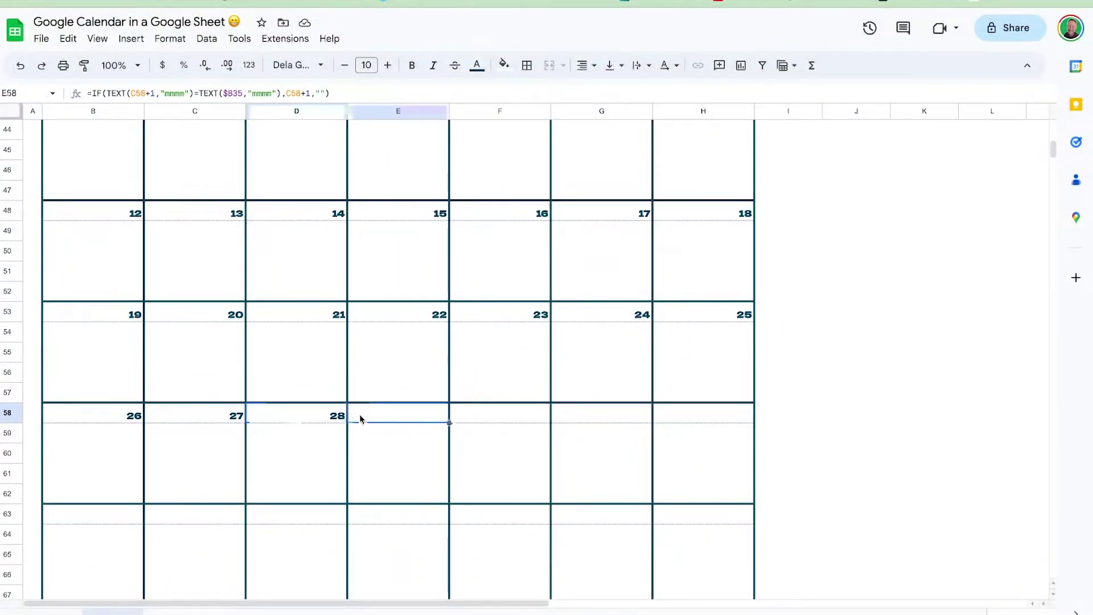
click(329, 418)
scroll(325, 417, down, 2)
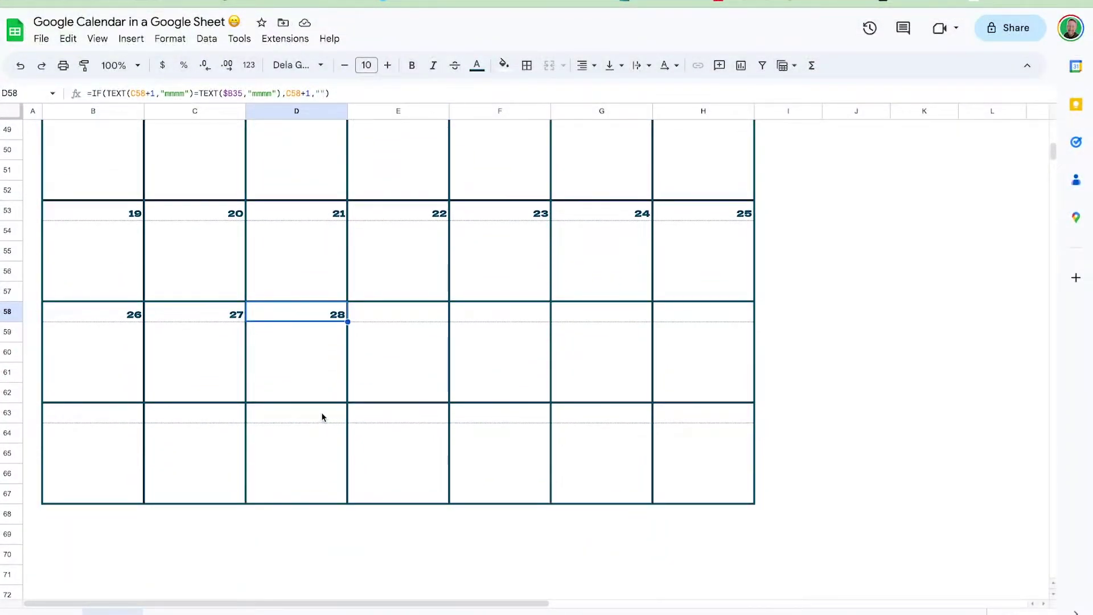
double_click(321, 418)
scroll(397, 457, up, 3)
scroll(397, 457, up, 5)
Copy the whole February calendar block from its row 35 heading and paste the copy starting at B69
click(310, 247)
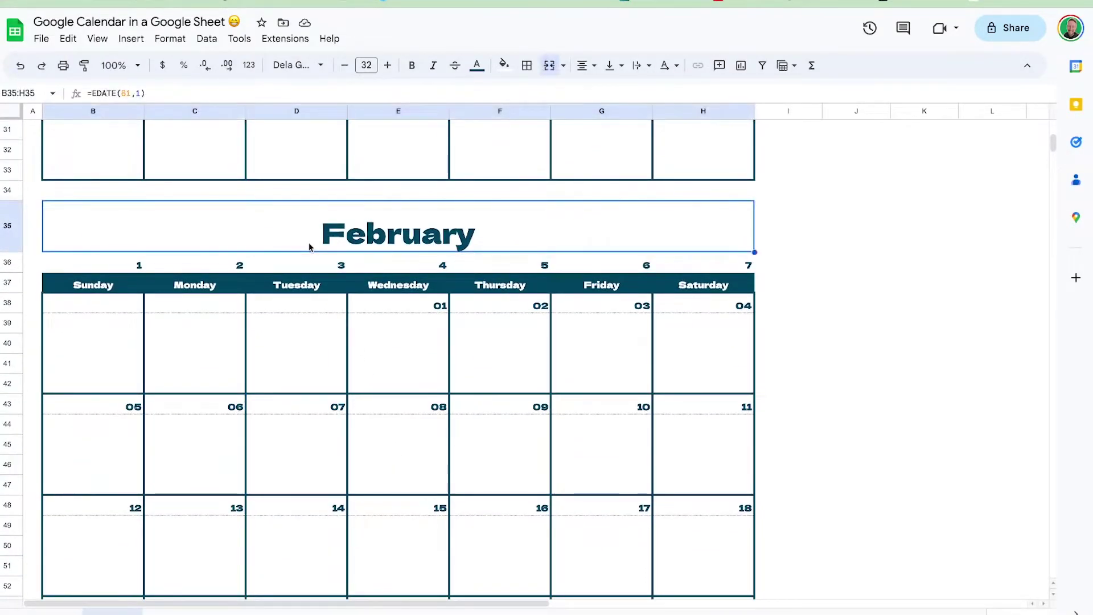
scroll(310, 247, down, 8)
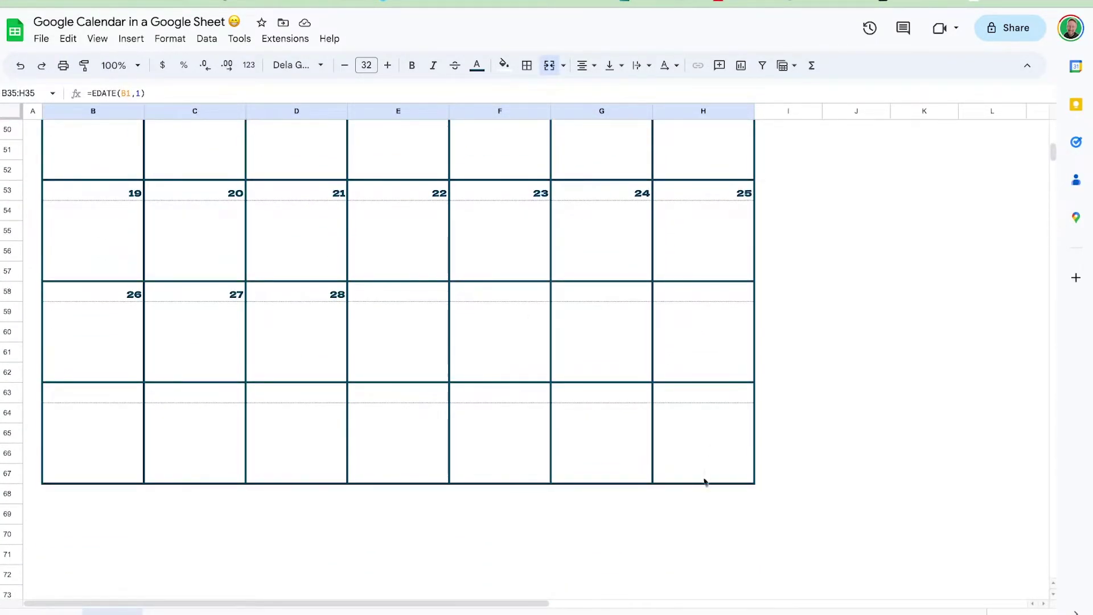
shift+click(705, 482)
click(94, 517)
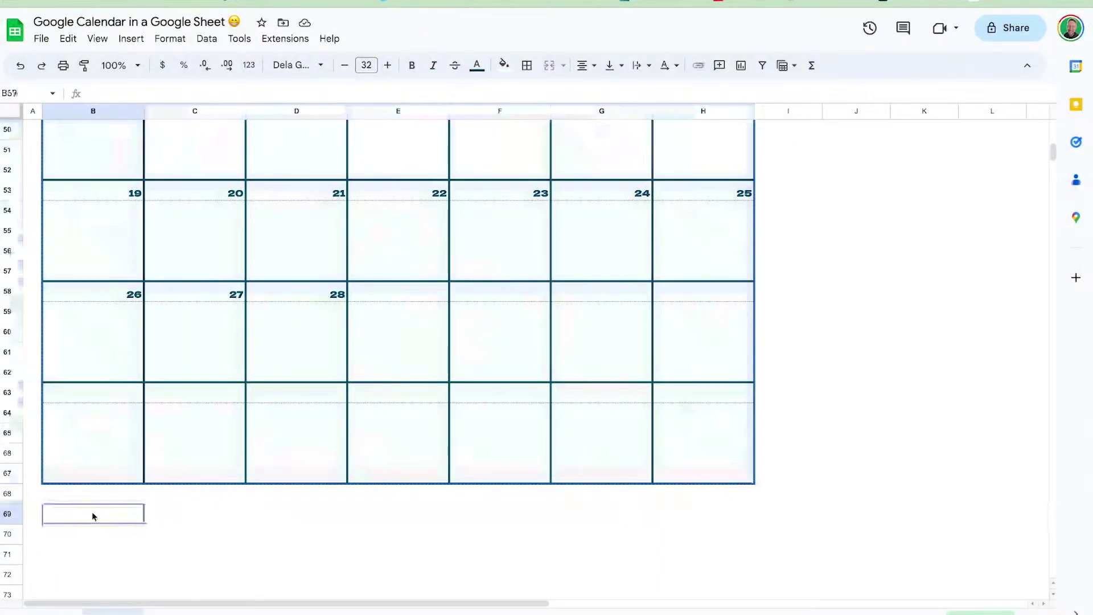
key(ctrl+v)
click(76, 518)
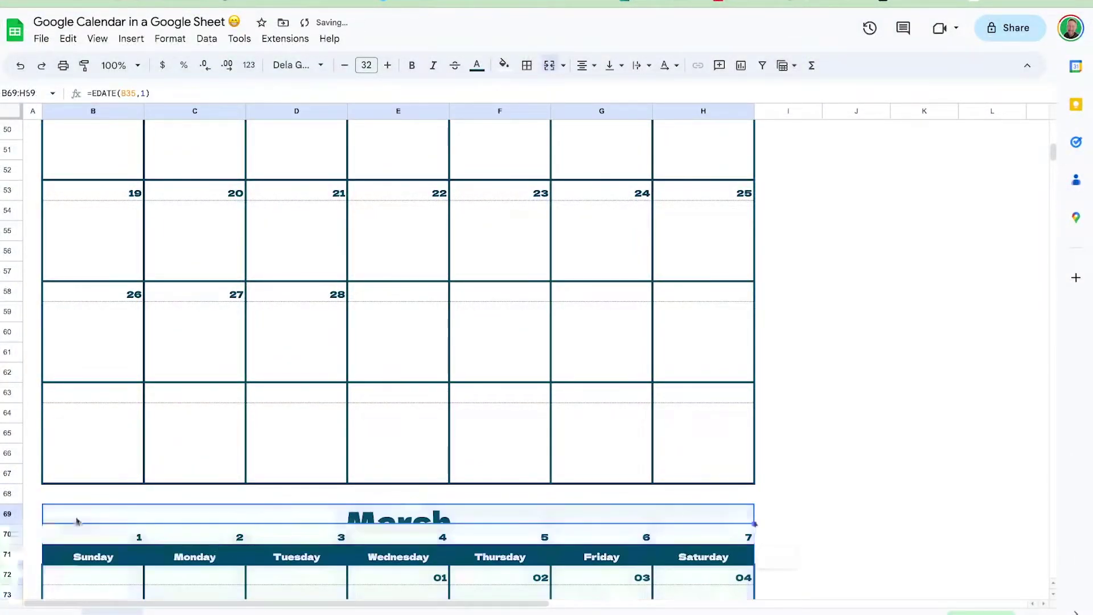
drag(7, 523, 7, 546)
Keep pasting the calendar block one empty row below each previous month until the December block starts at B375
scroll(7, 546, down, 5)
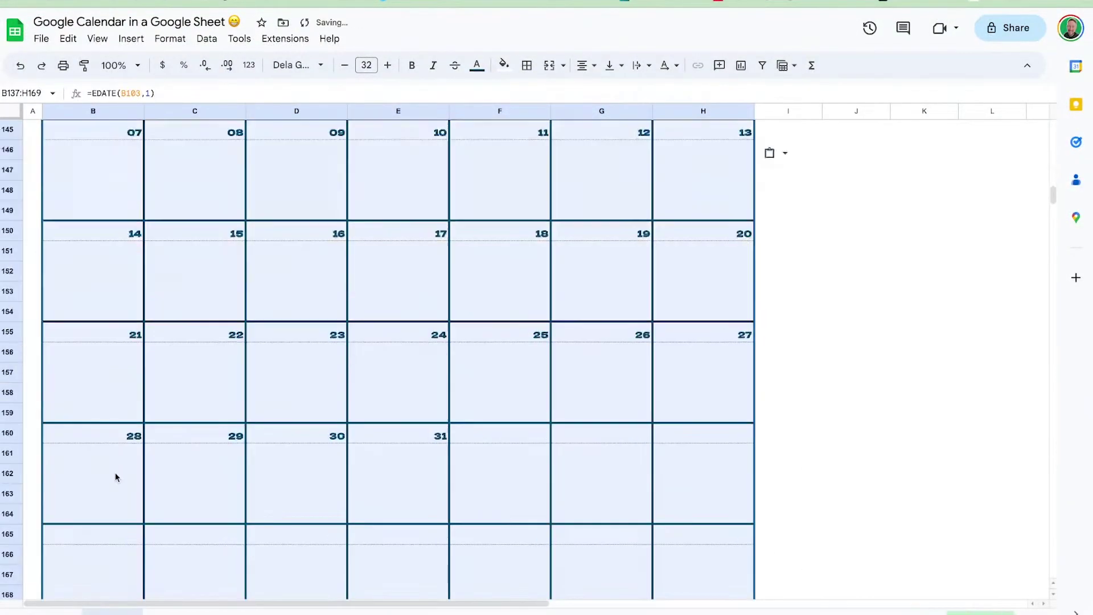
scroll(399, 399, down, 10)
scroll(633, 417, down, 5)
click(342, 331)
key(ctrl+v)
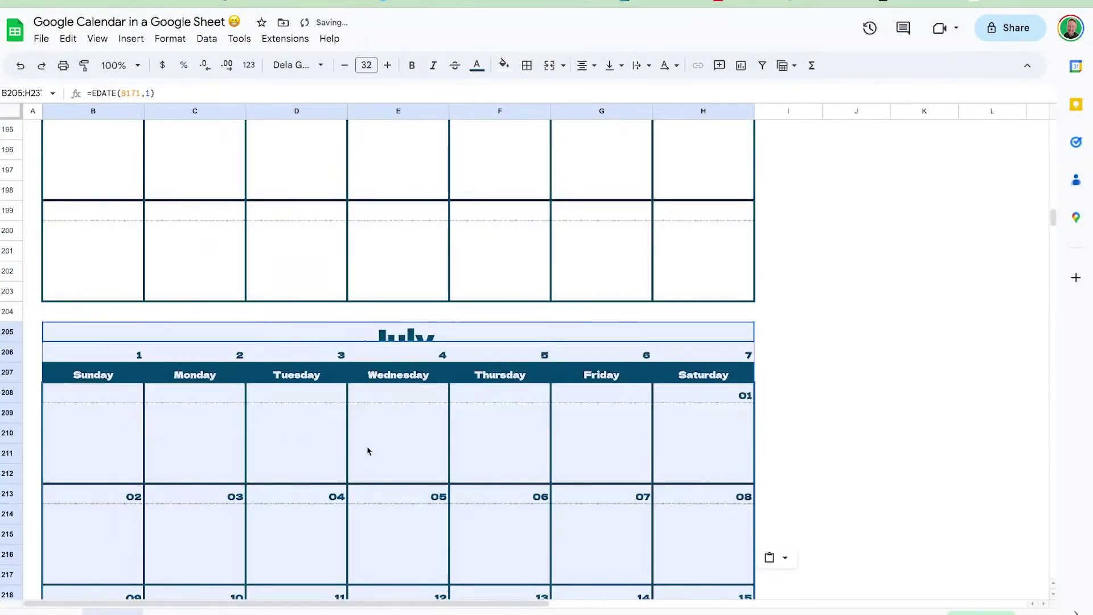
scroll(732, 443, down, 8)
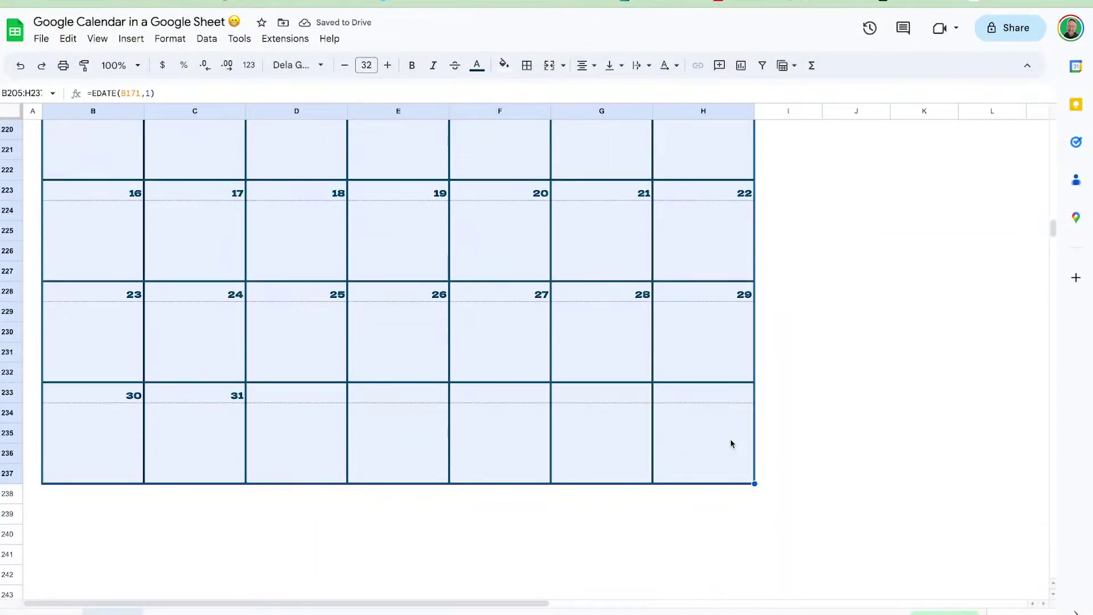
scroll(230, 450, down, 3)
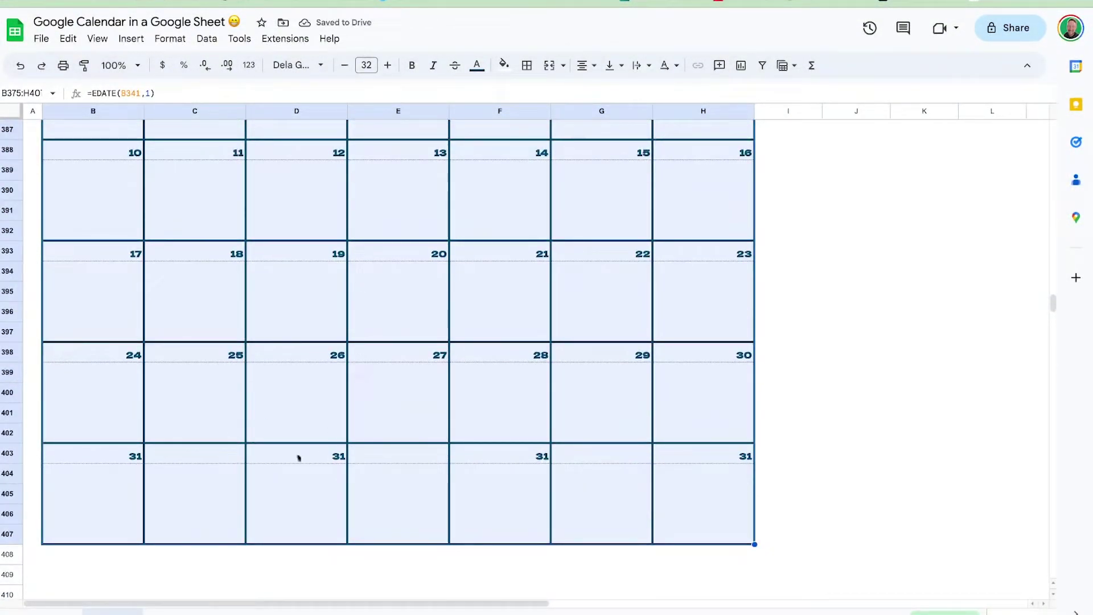
Examine the date formulas in the December block's last two weeks, rows 398 and 403
click(734, 356)
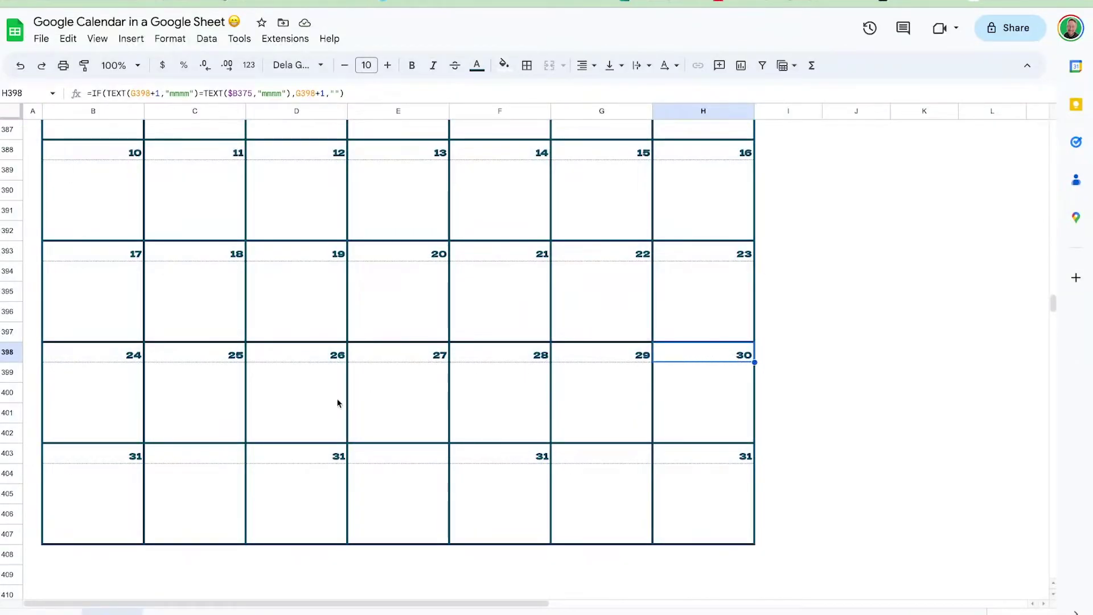
double_click(296, 455)
scroll(385, 550, down, 5)
scroll(385, 550, up, 3)
scroll(386, 549, down, 6)
scroll(385, 549, up, 8)
scroll(385, 550, down, 3)
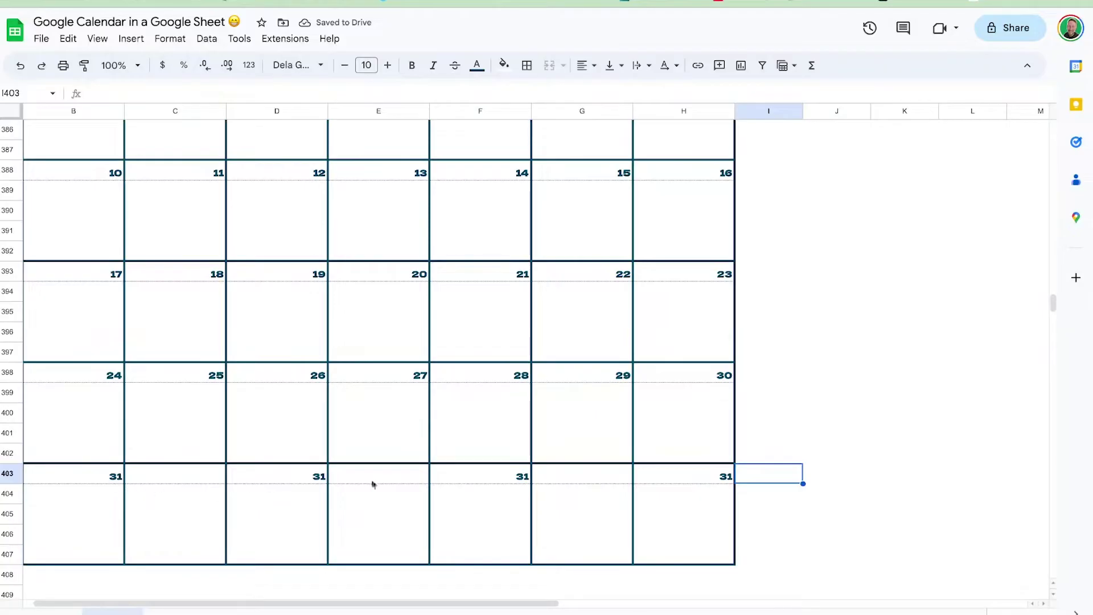
click(101, 480)
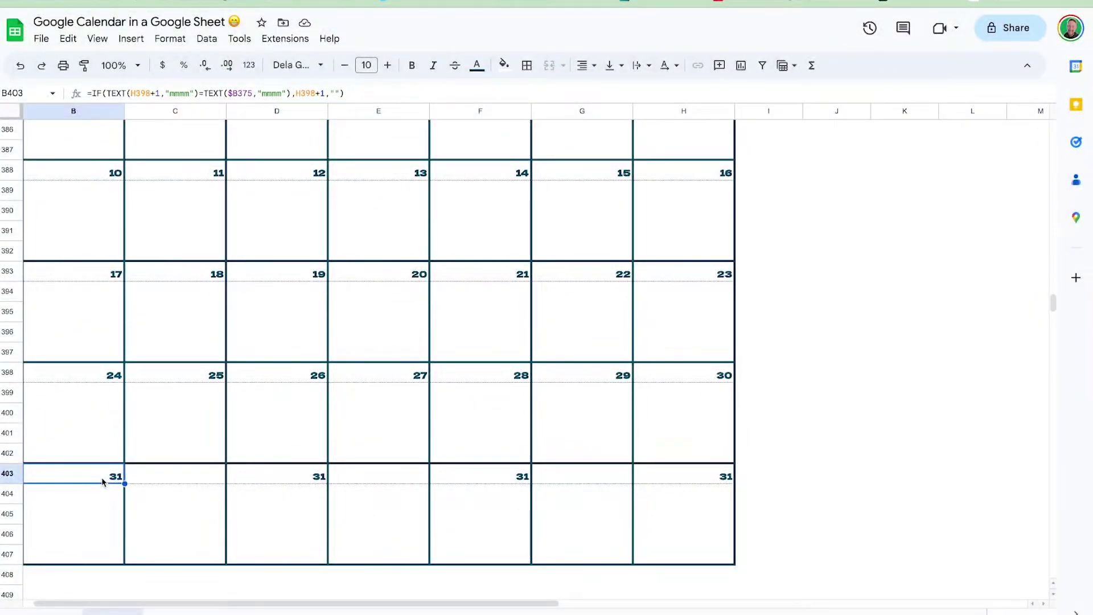
click(108, 377)
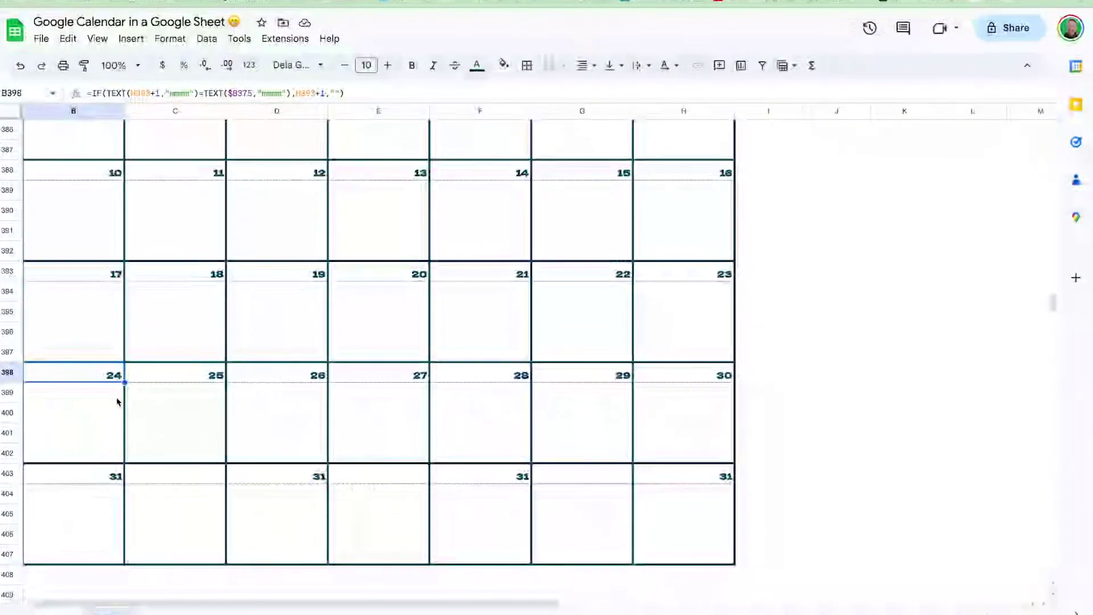
Cut the month-comparison condition out of the IF formula in B398
double_click(94, 375)
drag(41, 372, 217, 372)
key(ctrl+c)
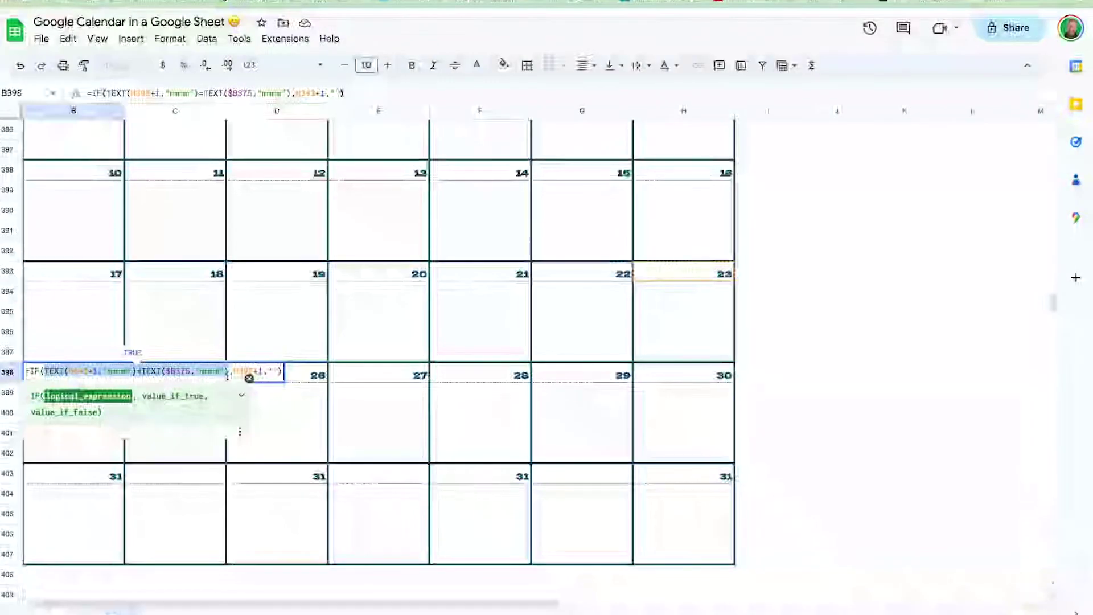
key(BackSpace)
text(AND()
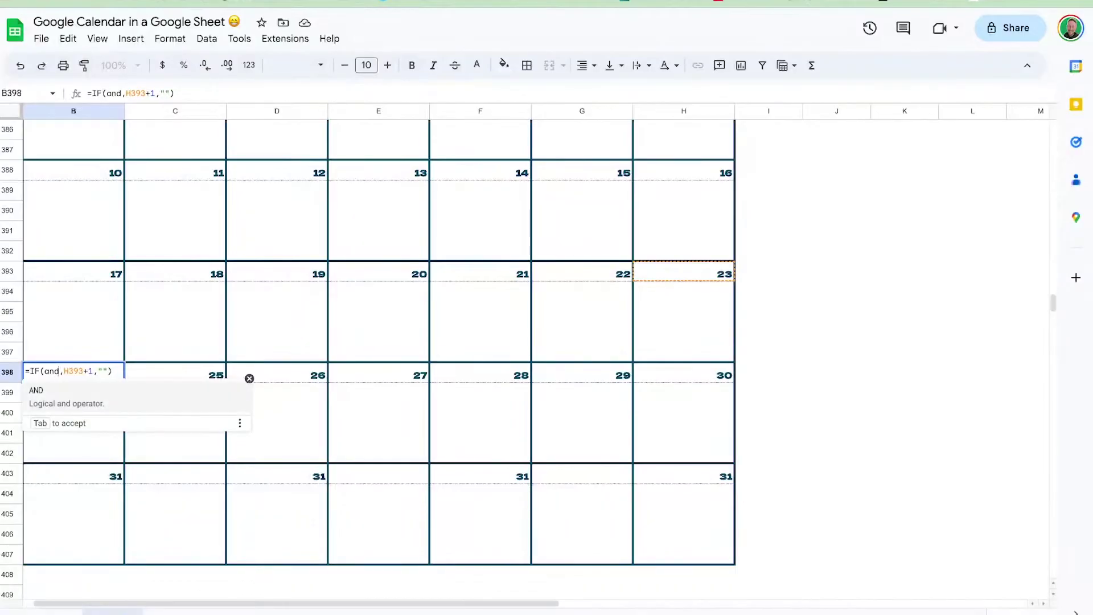
key(ctrl+v)
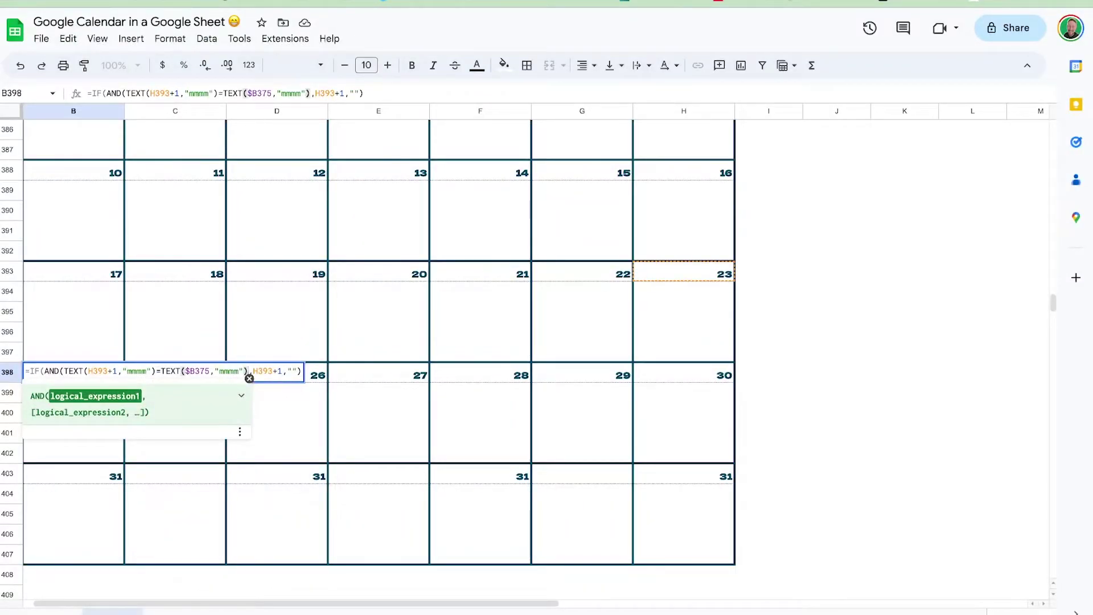
key(ctrl+z)
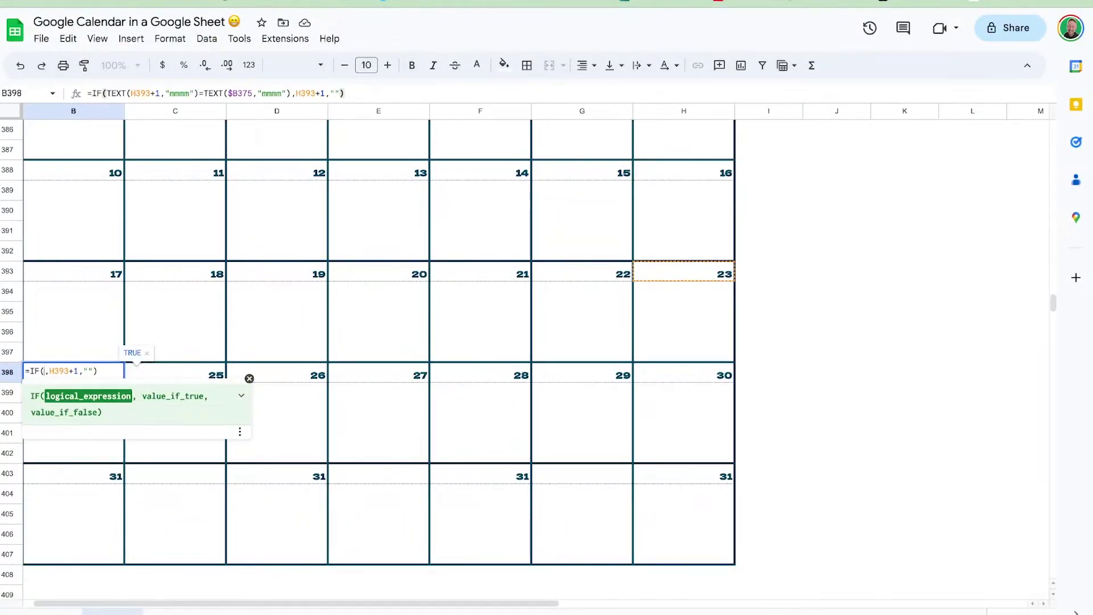
Insert AND() as the IF condition in B398, containing the copied "mmmm" comparison of H393+1 with $B375 twice
text(and)
key(Tab)
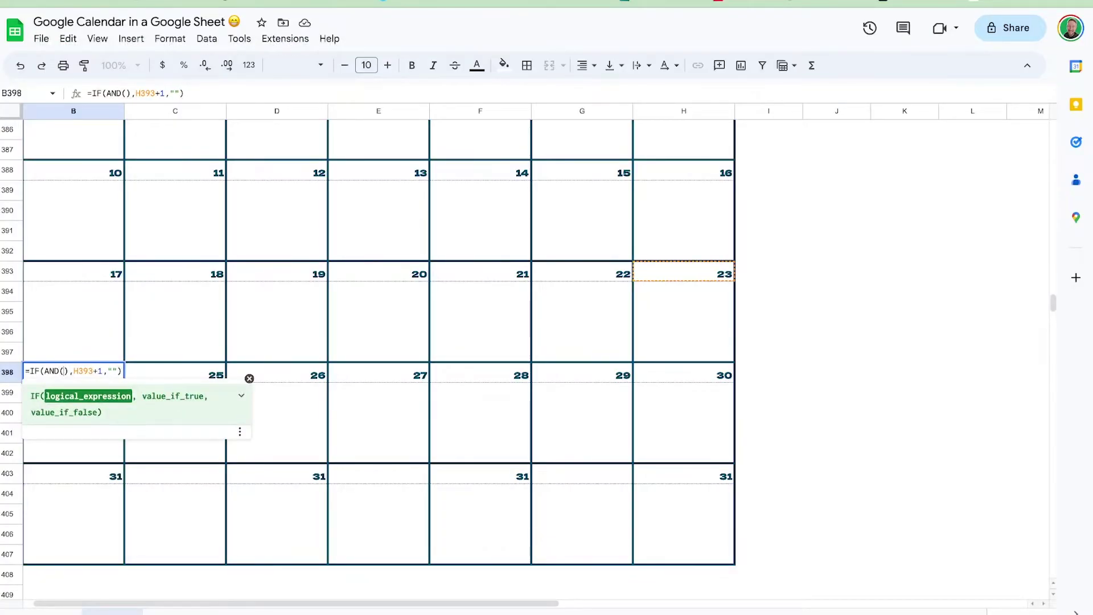
text(TEXT(H393+1,"mmmm")=TEXT($B$375,"mmmm"))
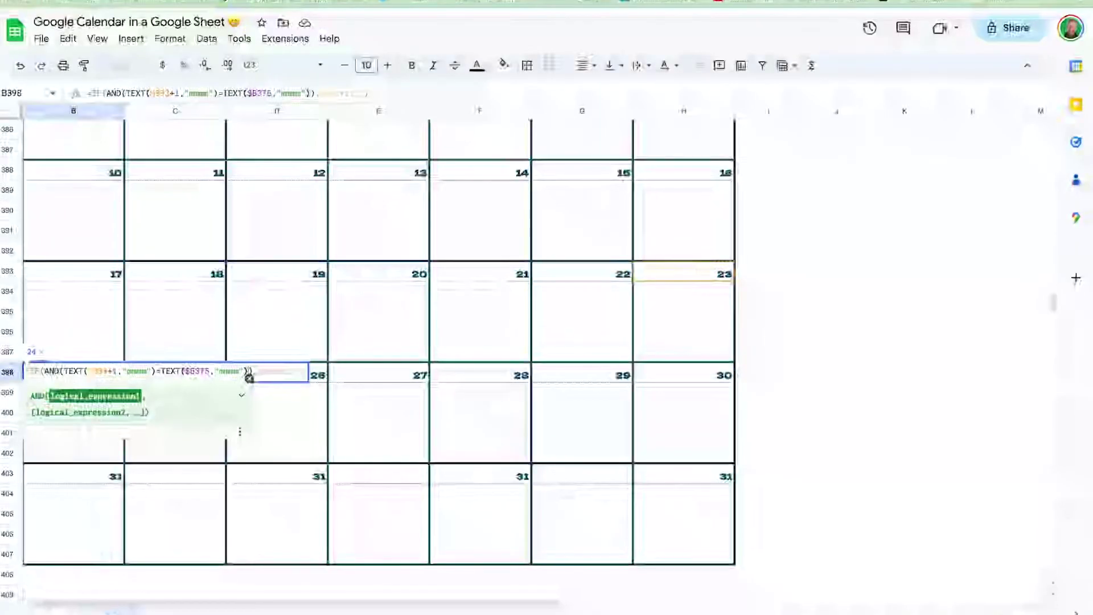
text(,"mmmm")=TEXT($B375,"mmmm"),)
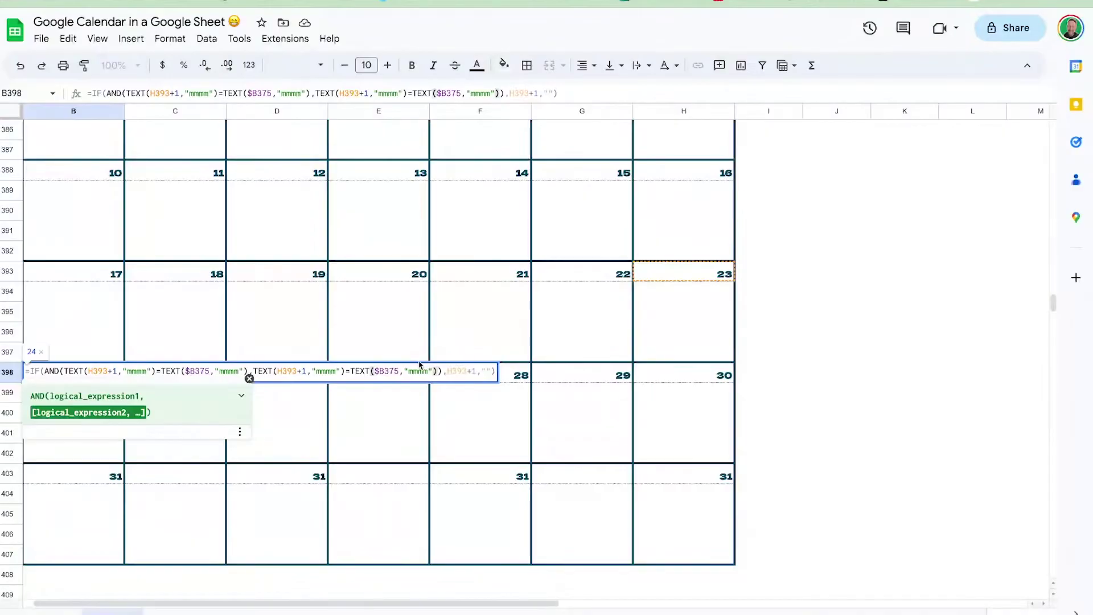
Change both formats in the second AND comparison of B398 to "yyyy", commit the formula and check it
click(420, 371)
double_click(420, 371)
text(yyyy)
click(336, 371)
key(BackSpace)
key(BackSpace)
key(BackSpace)
text(yyyy)
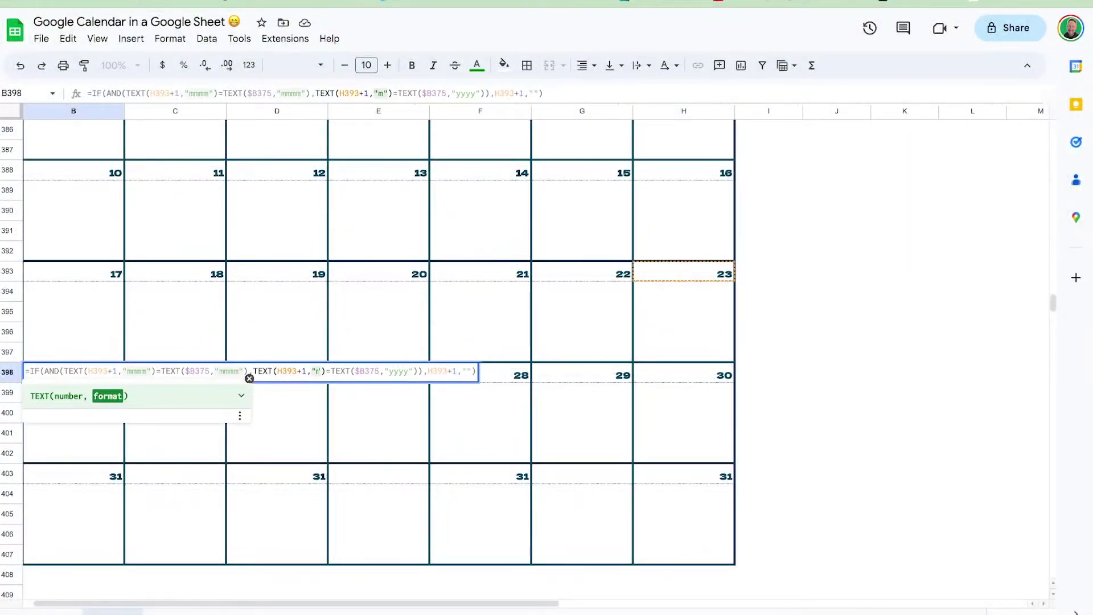
key(Return)
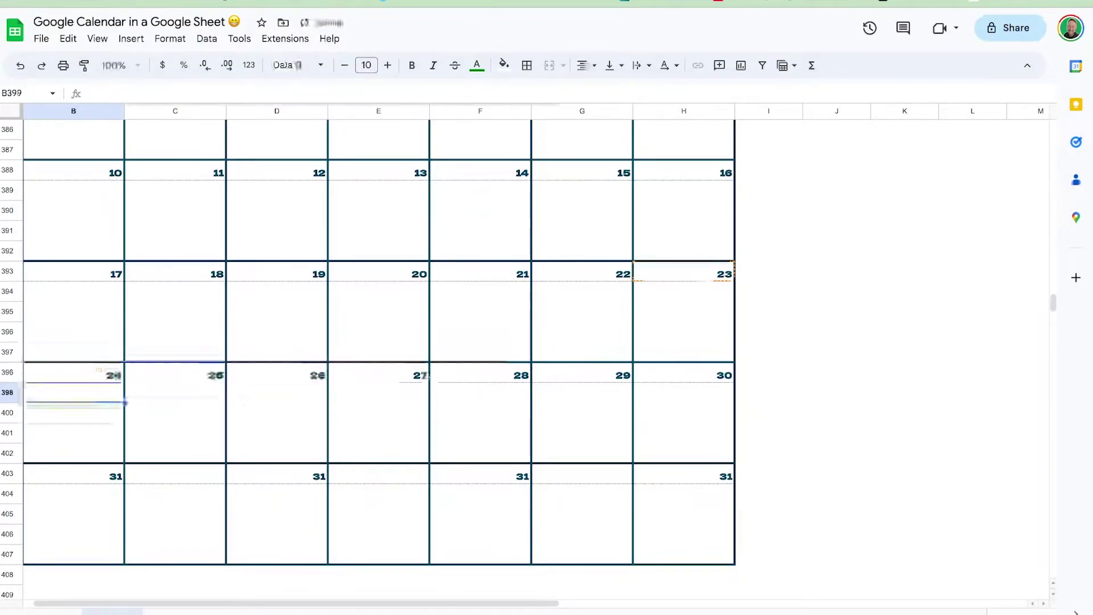
double_click(110, 377)
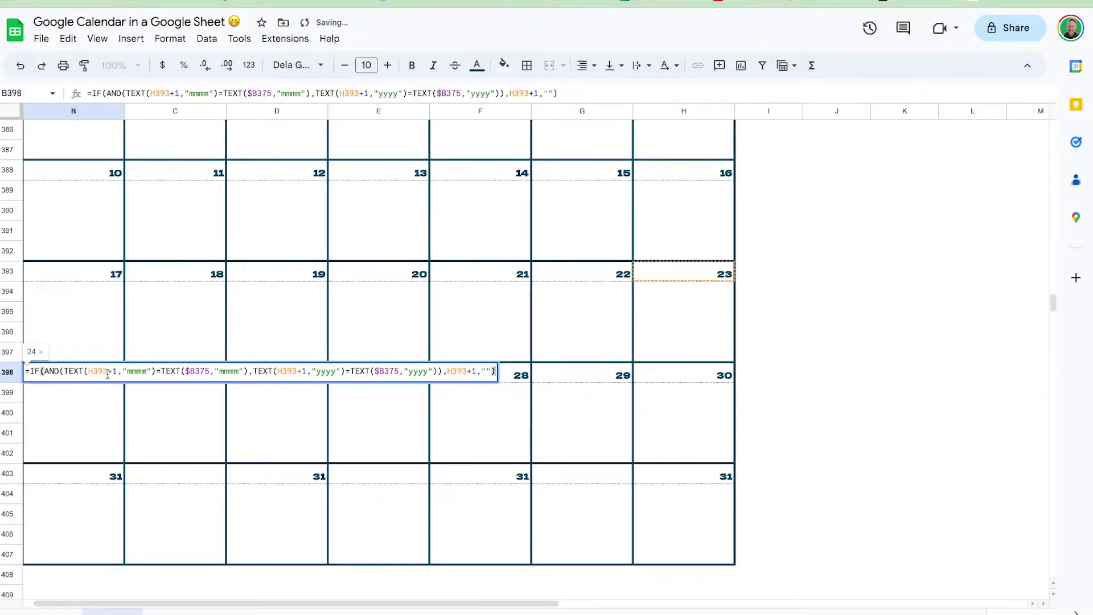
key(Escape)
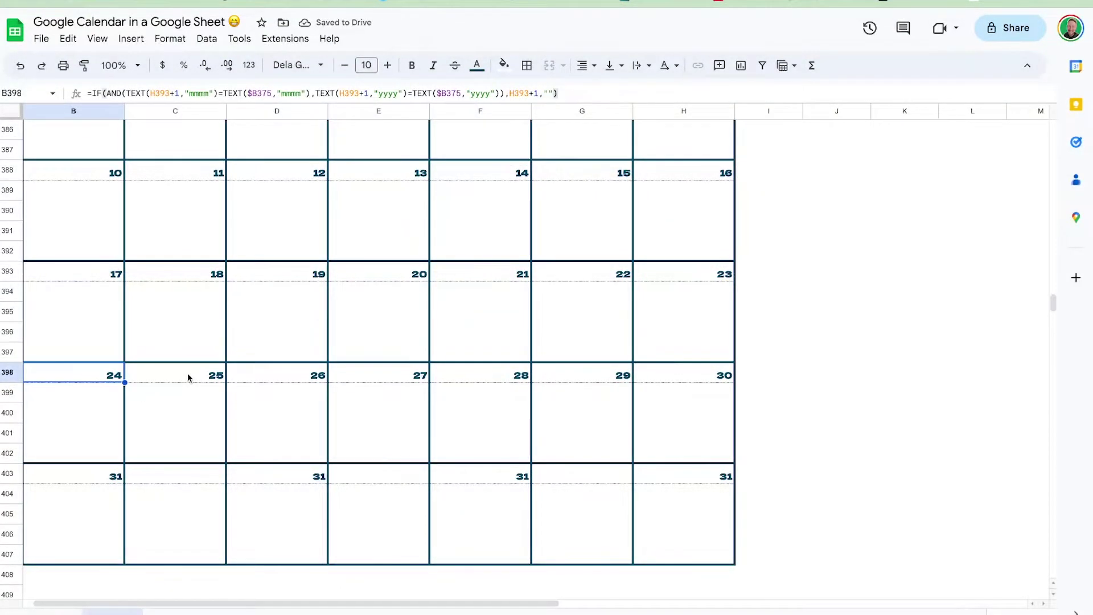
Wrap the IF condition in C398 in AND(), with the "mmmm" comparison of B398+1 and $B375 entered twice
double_click(189, 377)
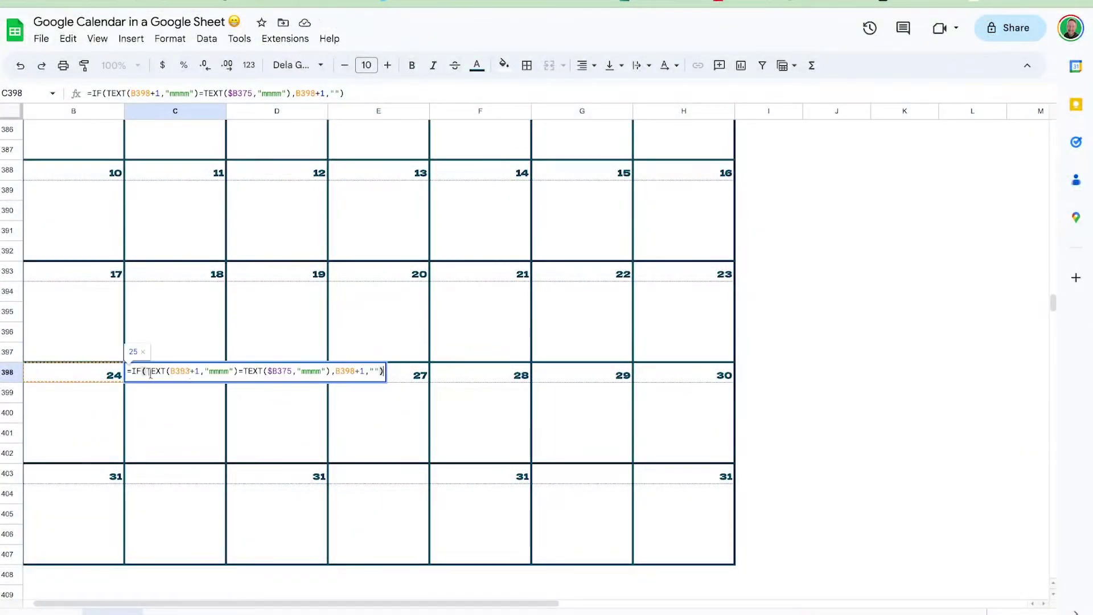
drag(148, 371, 283, 389)
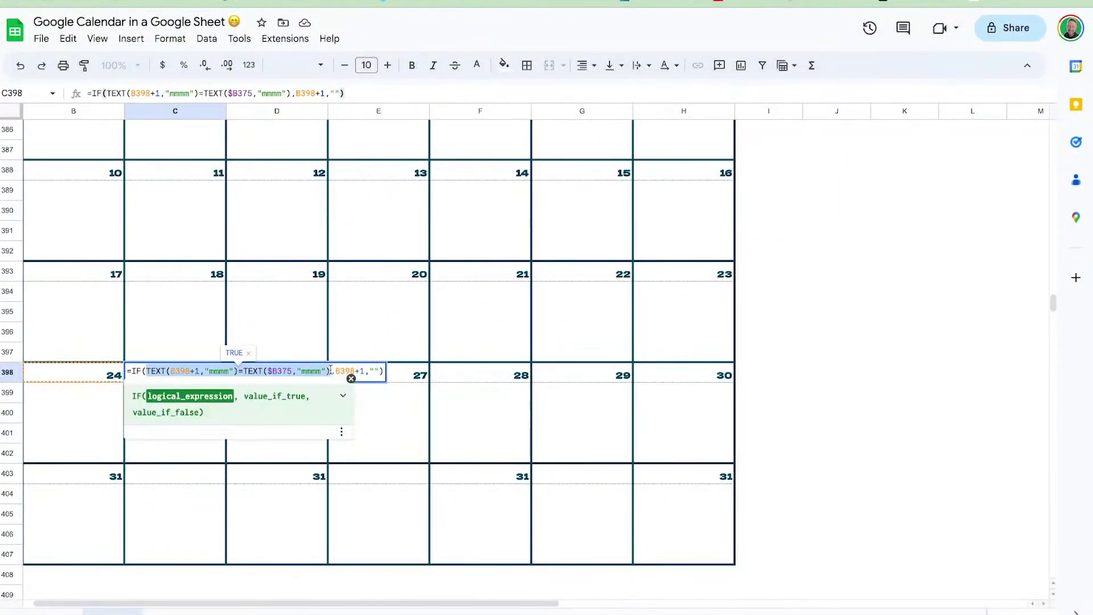
key(BackSpace)
text(AND()
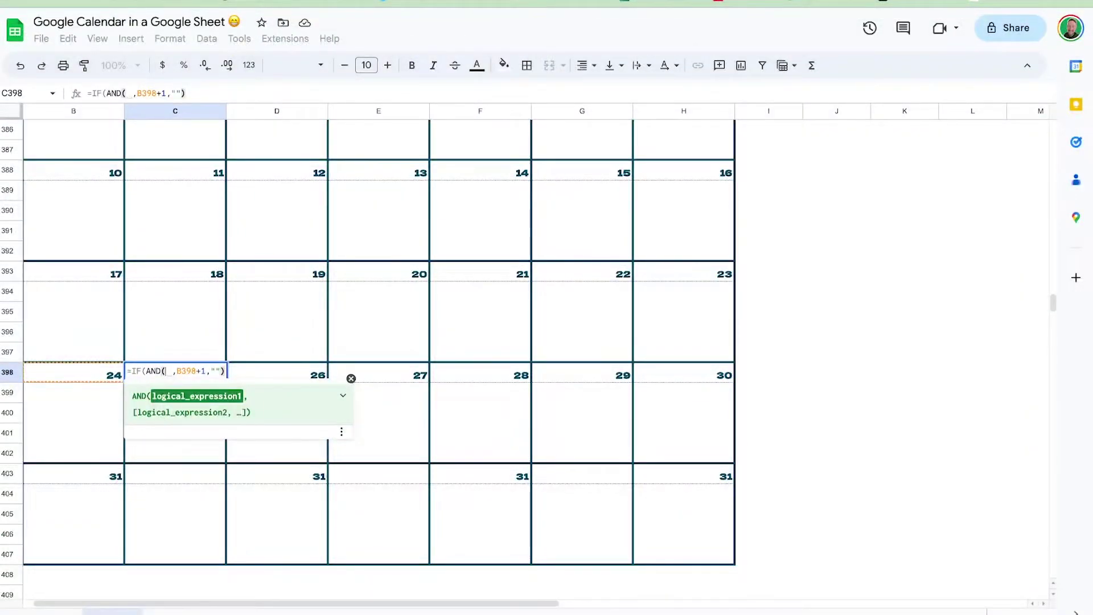
text(TEXT(B398+1,"mmmm")=TEXT($B375,"mmmm"))
text())
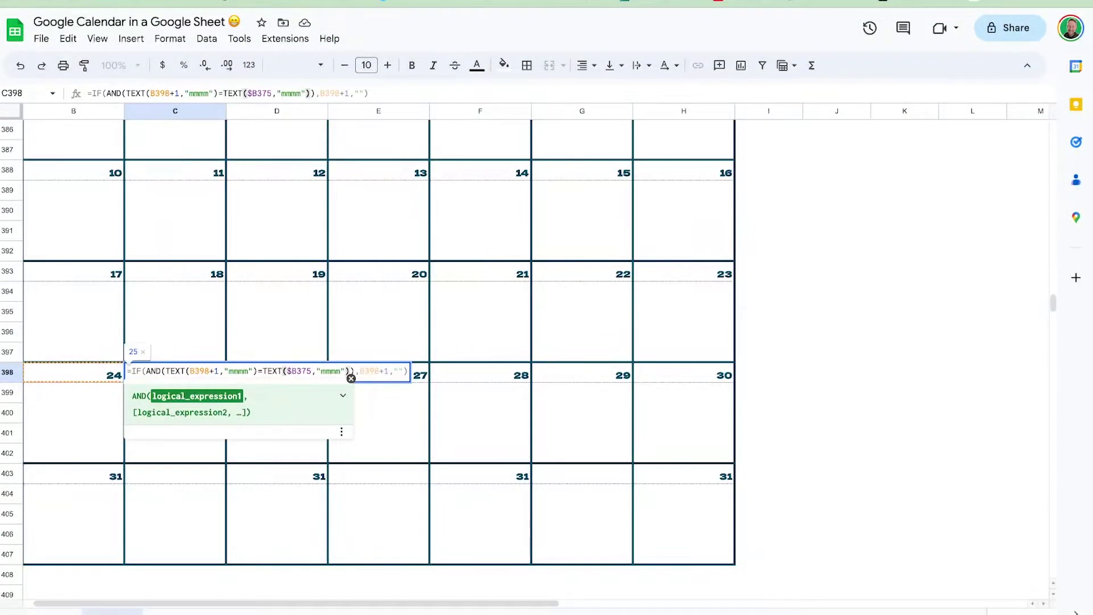
text(,)
text(TEXT(B398+1,"mmmm")=TEXT($B375,"mmmm"))
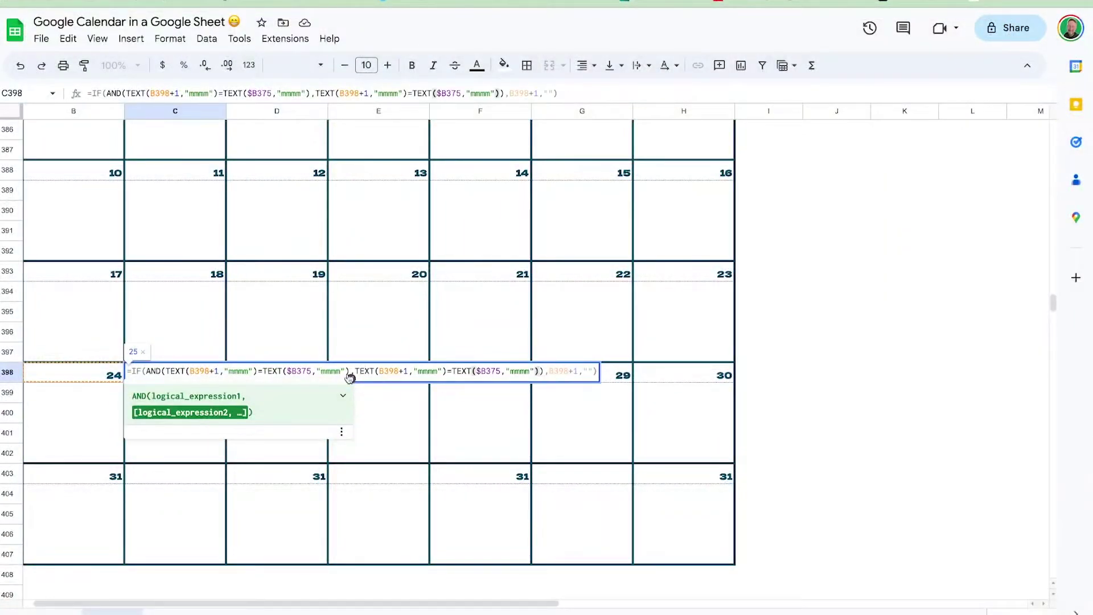
Change both formats in the second AND comparison of C398 to "yyyy" and commit the formula
click(438, 370)
key(BackSpace)
key(BackSpace)
key(BackSpace)
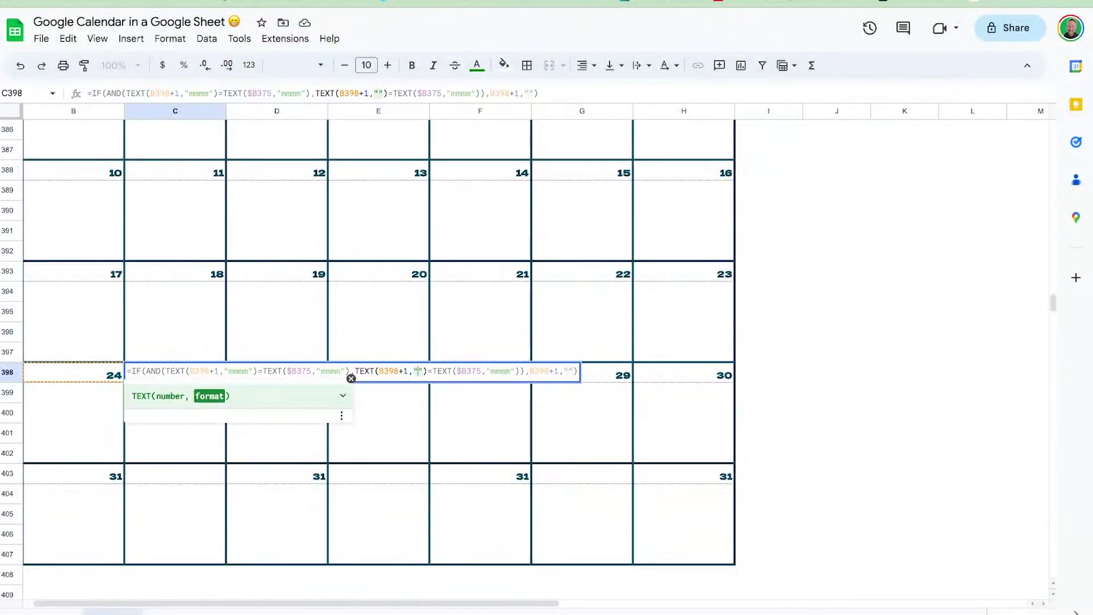
text(yyyy)
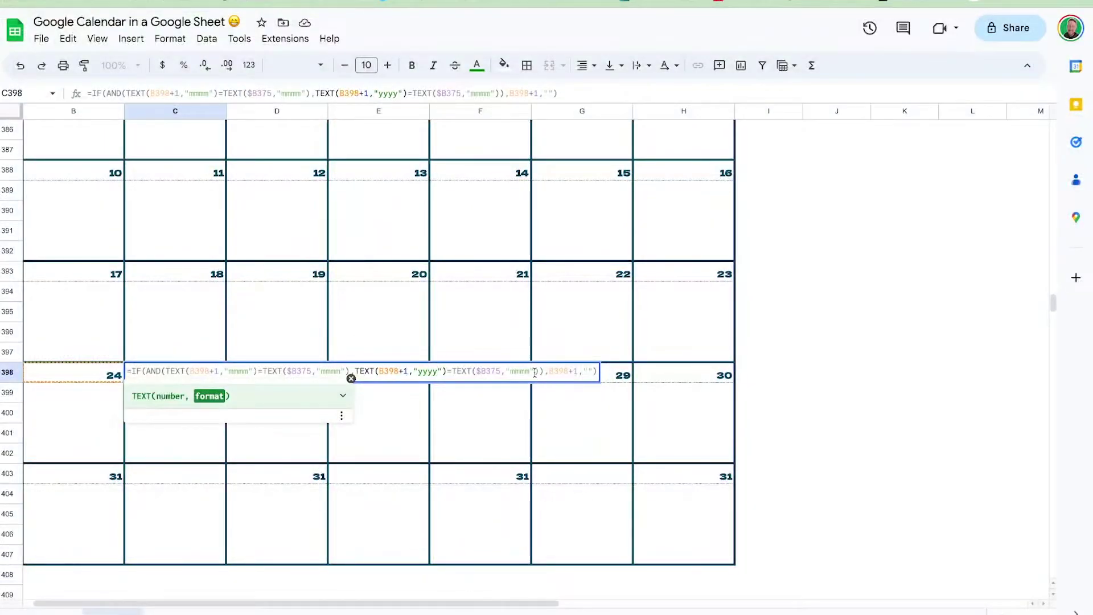
text(yyy)
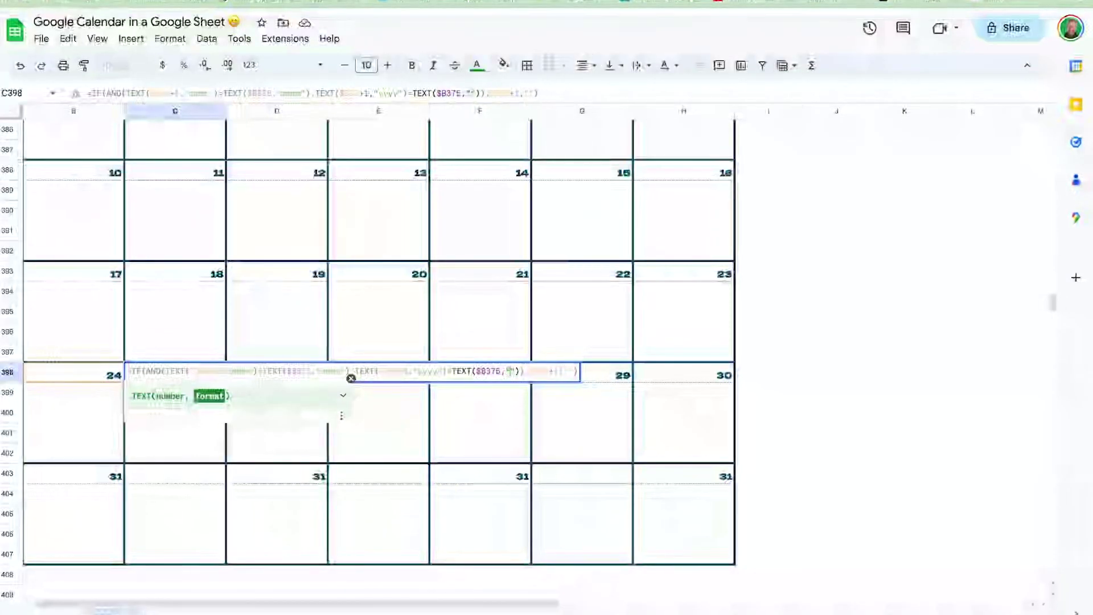
text(y)
key(Return)
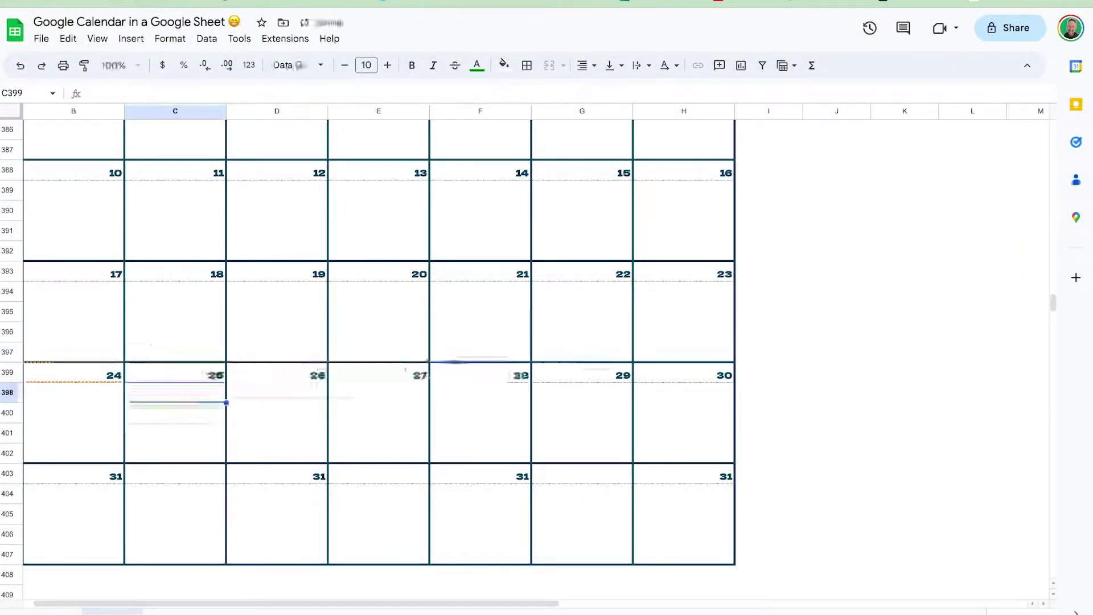
Fill the C398 formula across the rest of the week through H398
key(Up)
key(shift+Right)
key(shift+Right)
key(shift+Right)
key(shift+Right)
key(shift+Right)
key(ctrl+r)
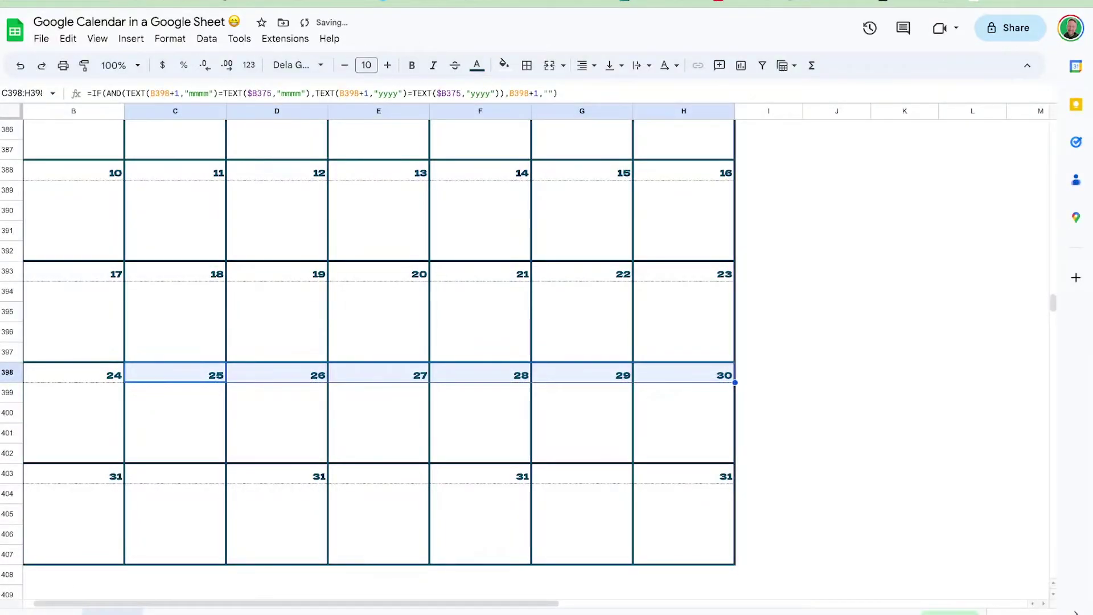
Copy the date formulas in B398:H398 into the last calendar week in row 403
drag(94, 381, 660, 385)
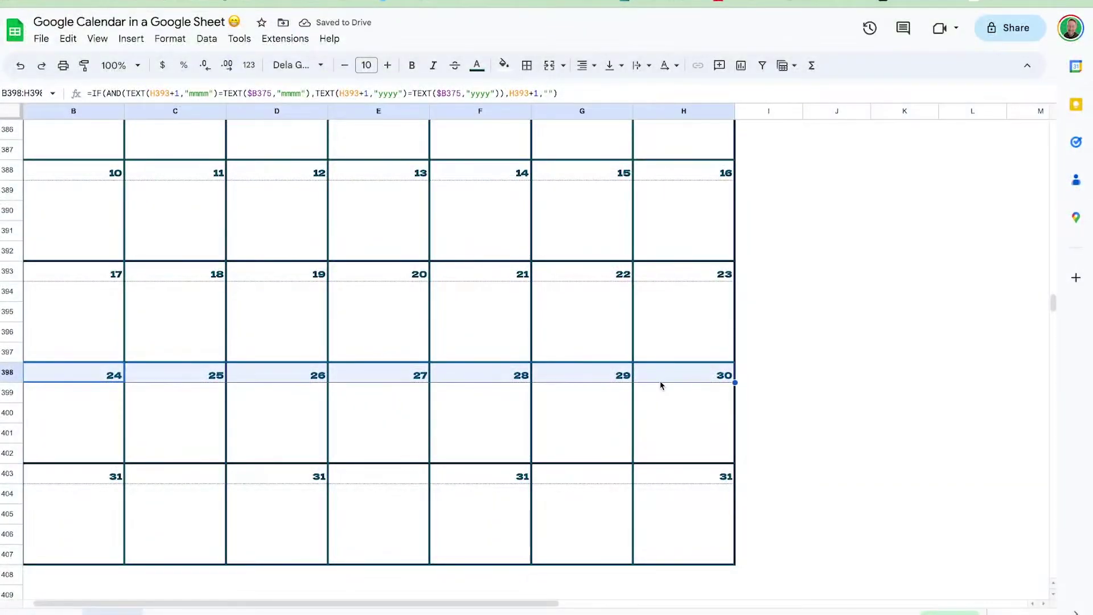
key(ctrl+c)
click(118, 475)
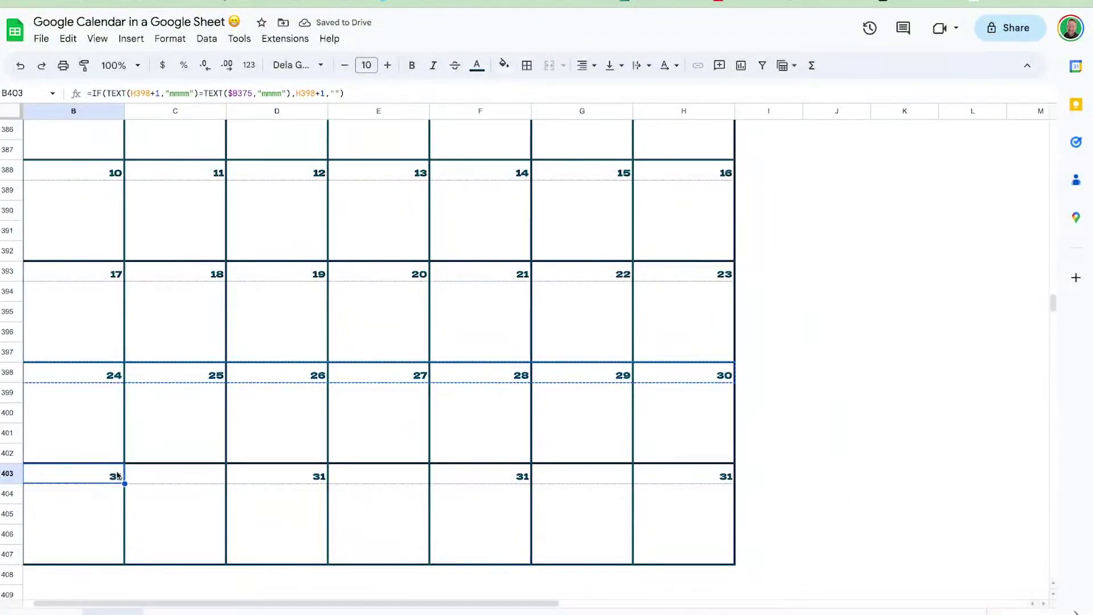
key(ctrl+v)
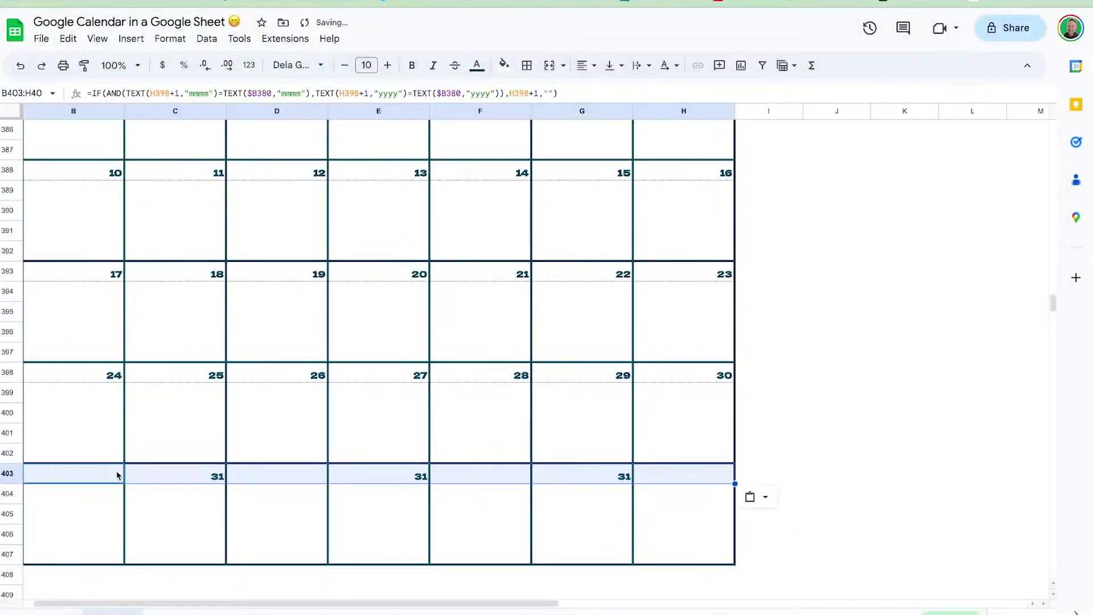
key(ctrl+z)
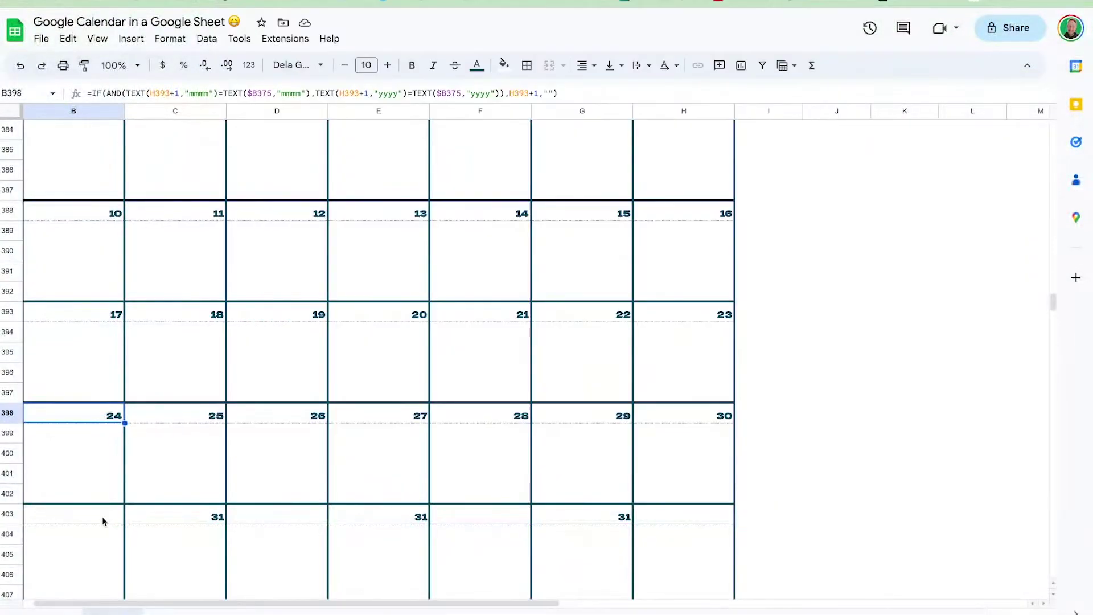
Change both title references in the B403 formula to $B375 and commit it
click(102, 520)
double_click(103, 521)
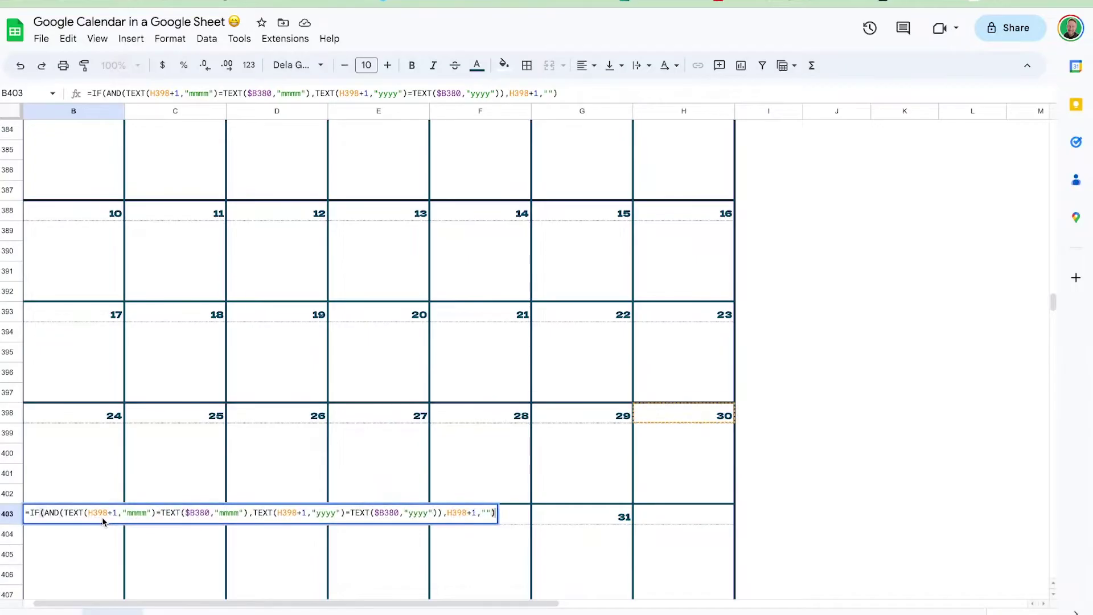
click(204, 512)
key(Delete)
key(Delete)
text(75)
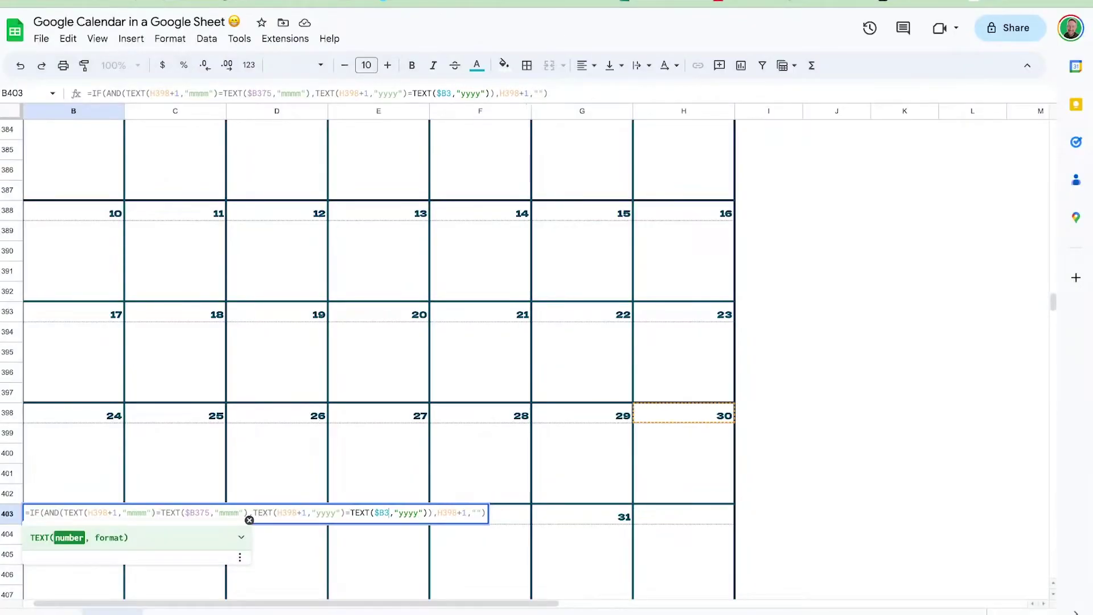
text(75)
key(Tab)
Change both title references in the C403 formula to $B375 and fill the formula across through H403
key(Return)
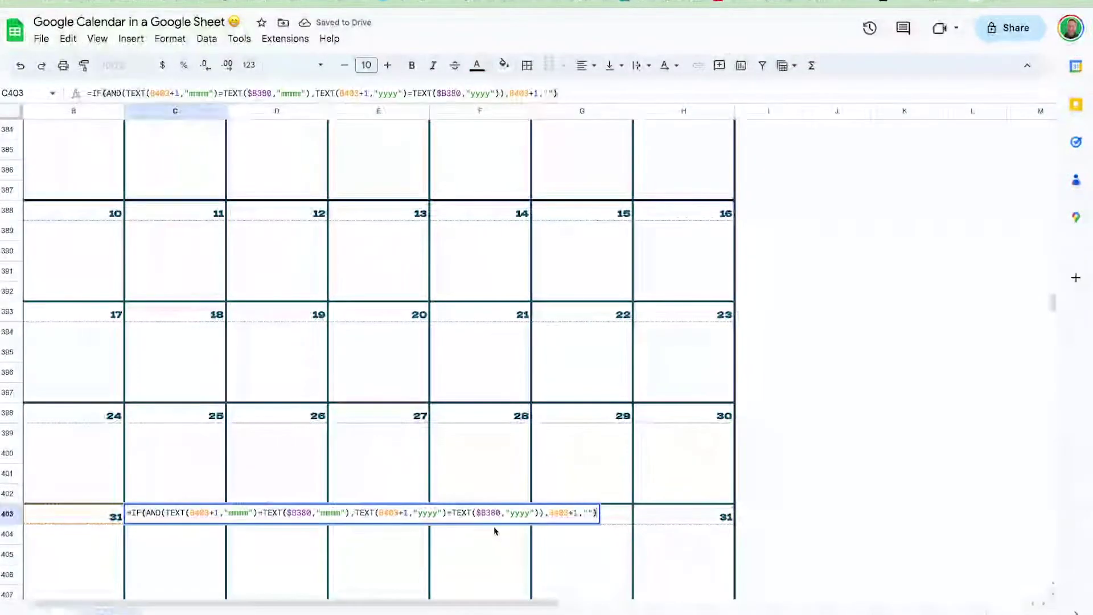
click(499, 515)
key(Delete)
key(Delete)
text(7)
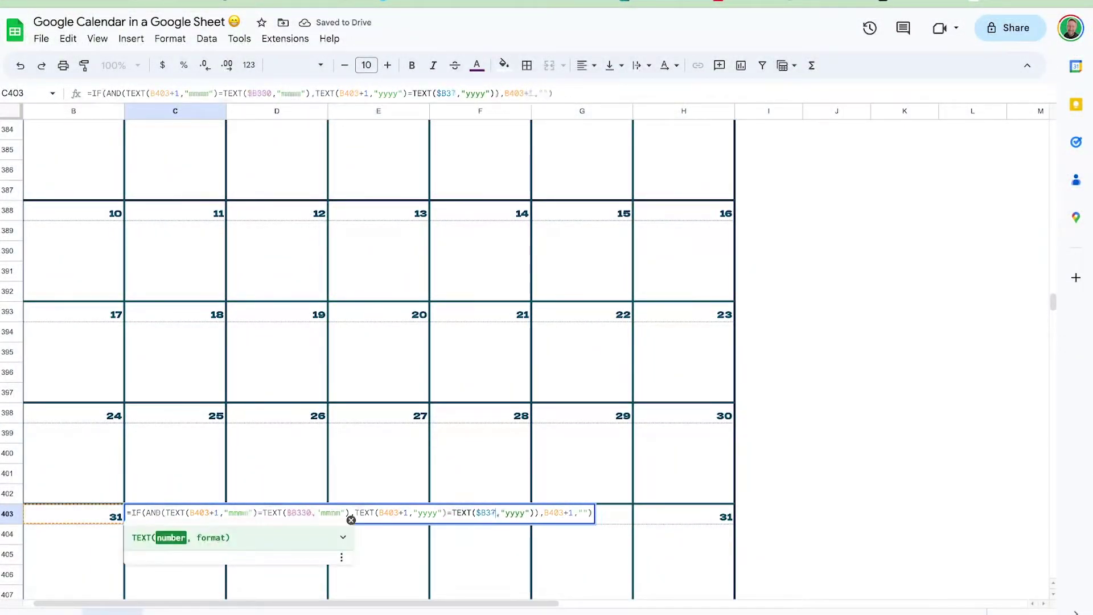
text(5)
click(299, 512)
key(Delete)
key(Delete)
text(75)
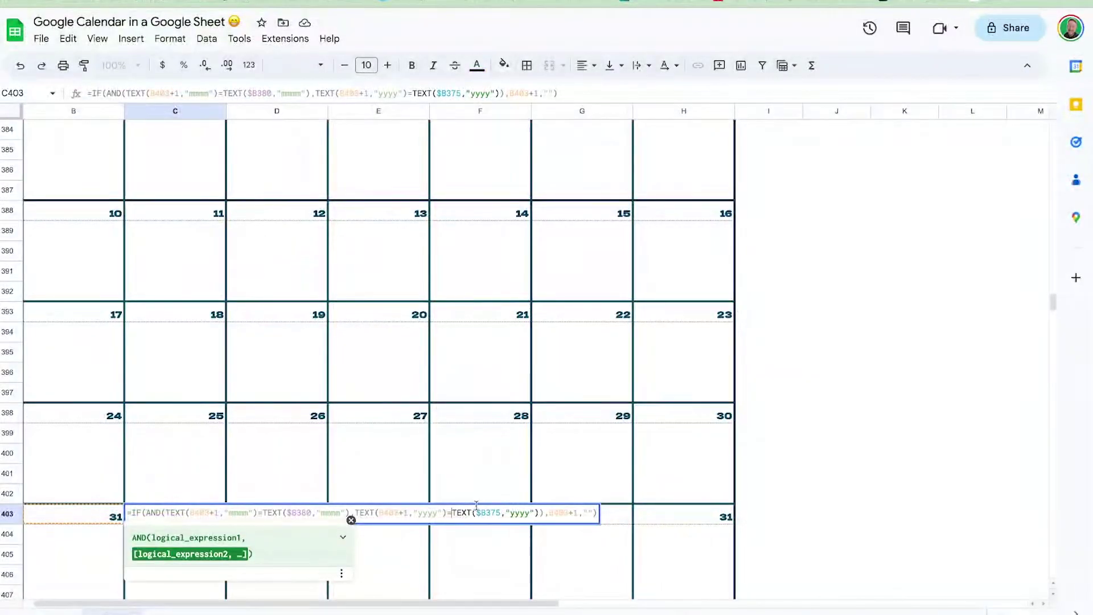
key(Return)
key(ctrl+Return)
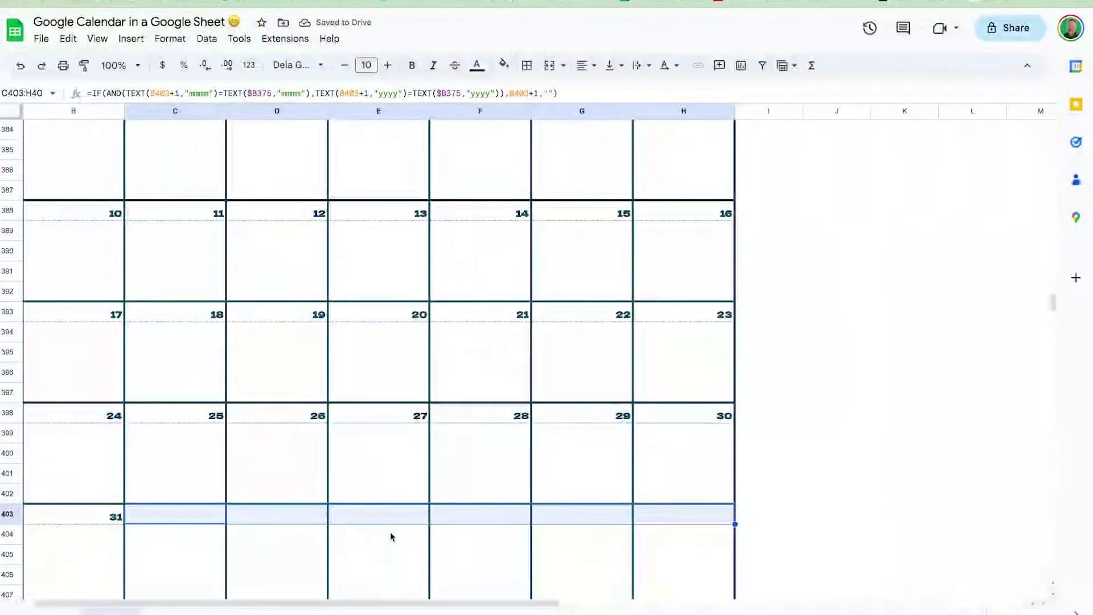
Change the start date in the January title cell B1 to 1/1/2025
scroll(369, 446, up, 5)
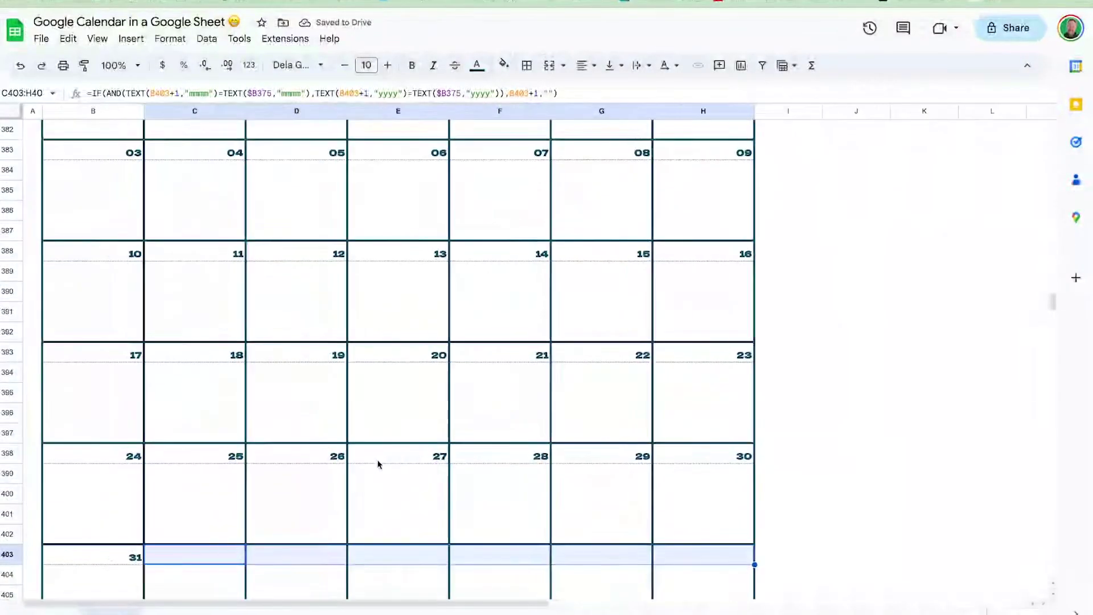
scroll(376, 459, down, 2)
scroll(378, 464, down, 3)
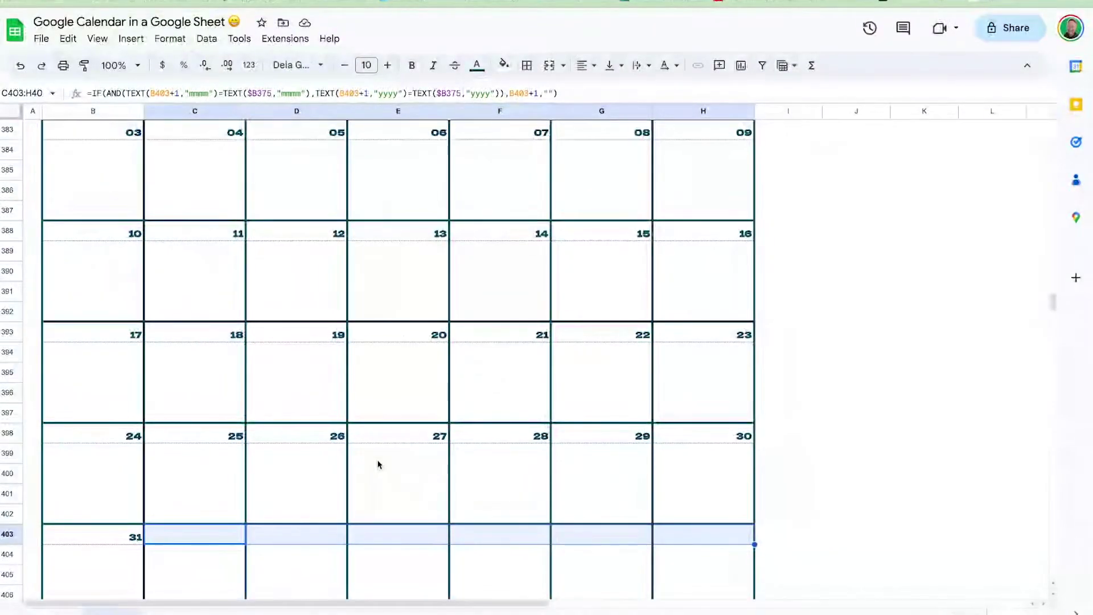
scroll(378, 464, up, 20)
scroll(378, 464, up, 15)
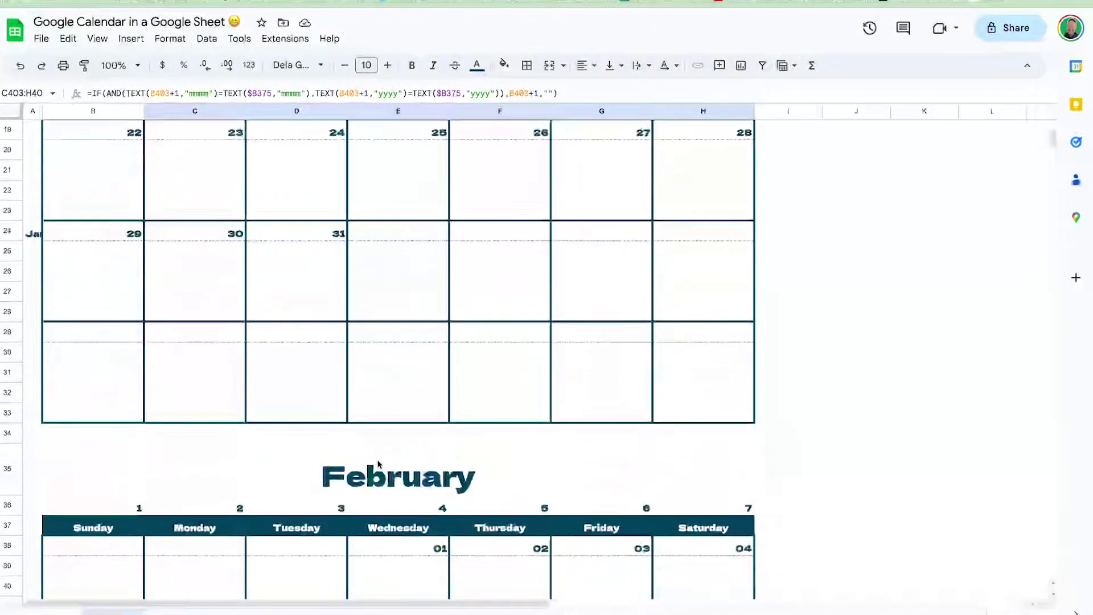
double_click(372, 135)
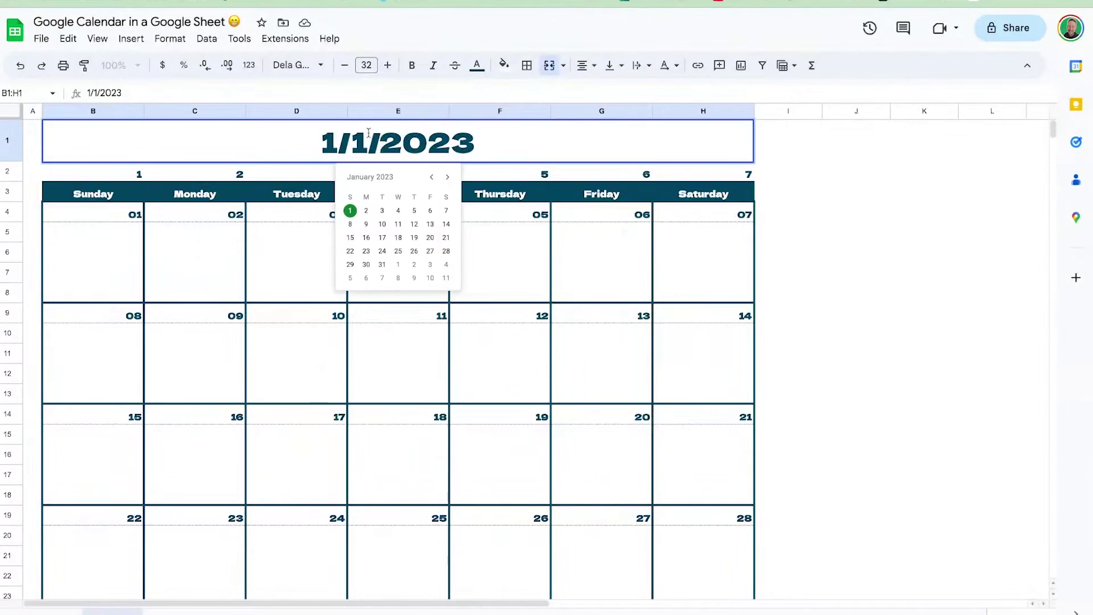
text(5)
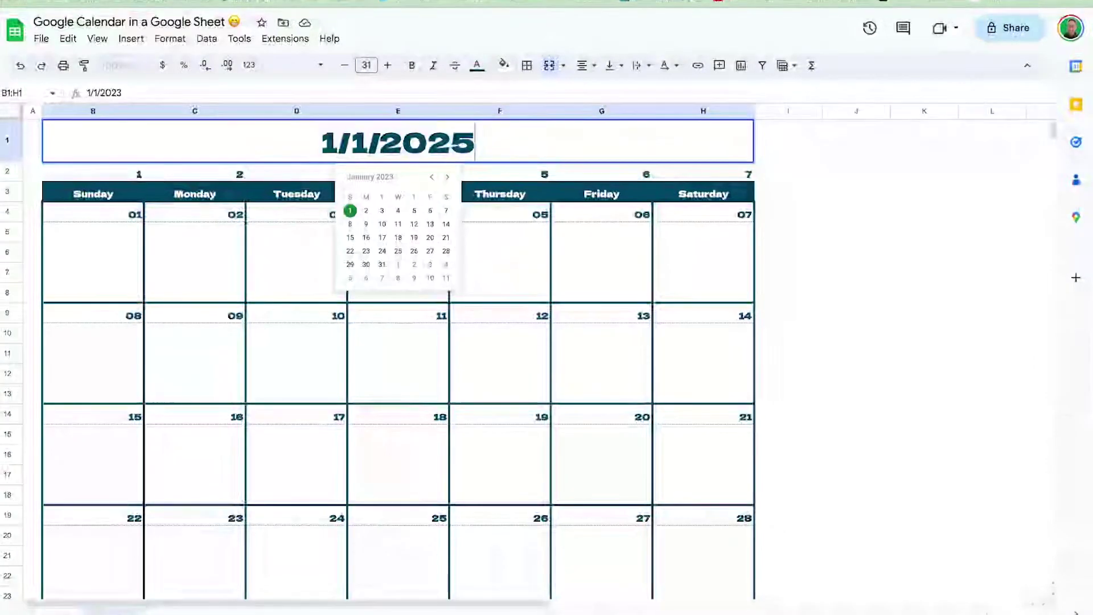
key(Return)
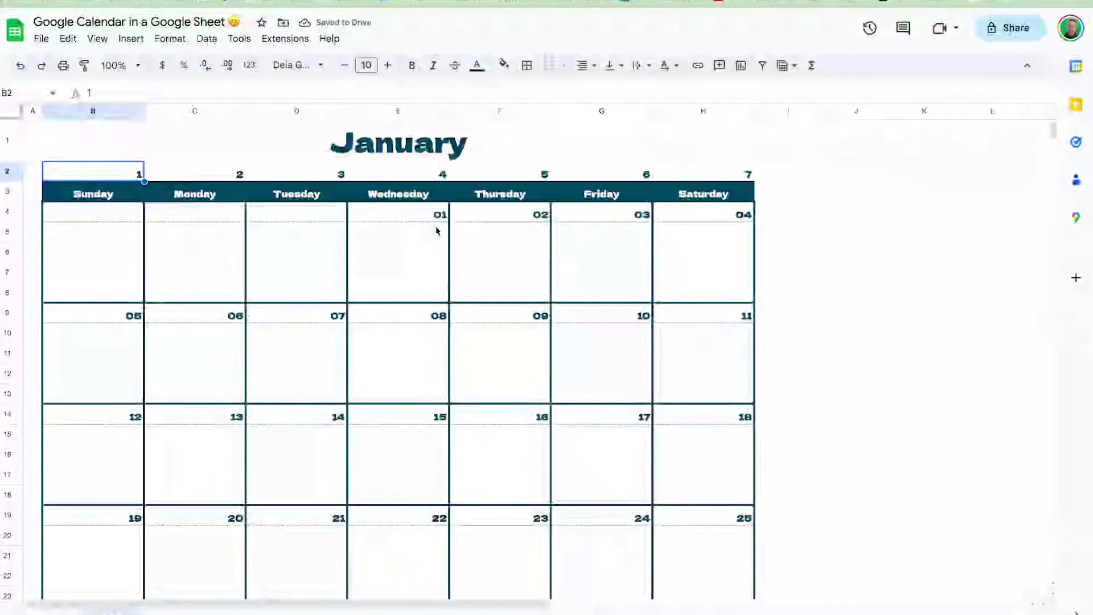
Check the dates in the monthly blocks from January through December, including the formula in F398
scroll(444, 304, down, 5)
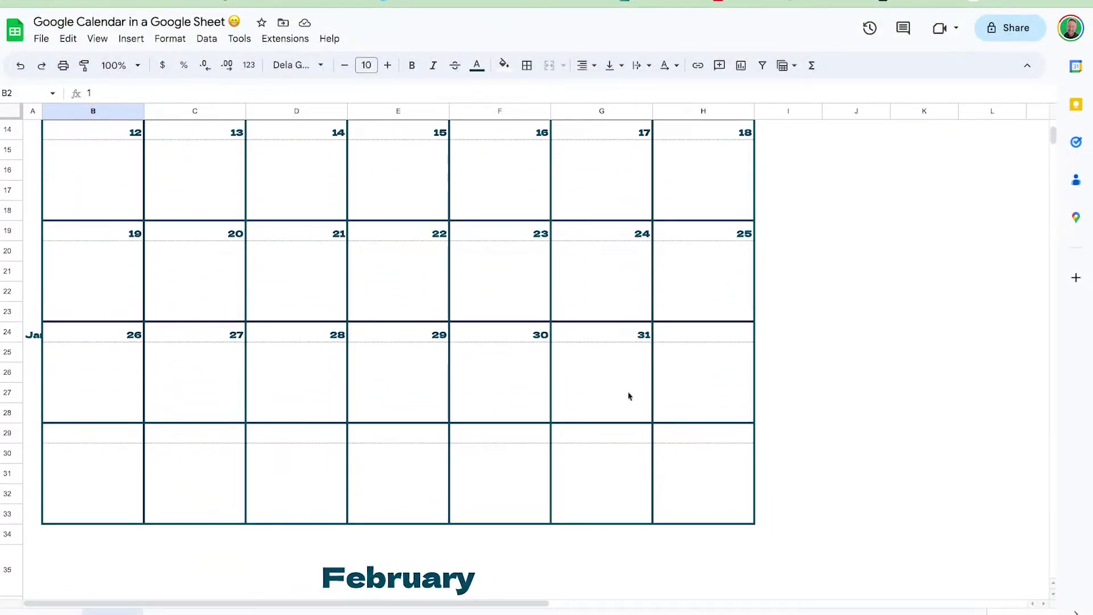
scroll(640, 337, down, 5)
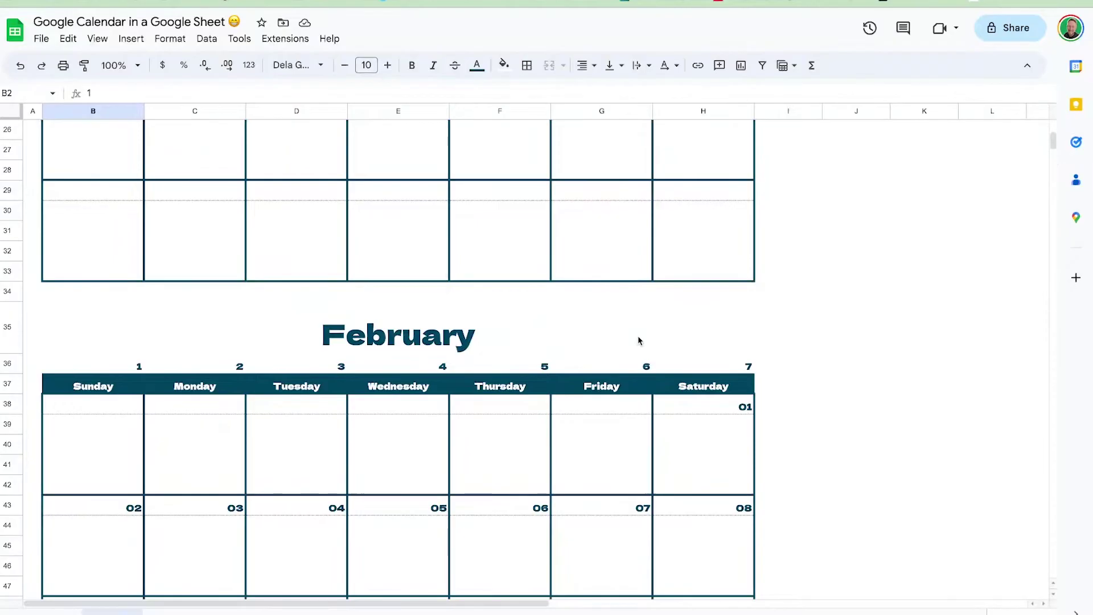
scroll(706, 375, down, 5)
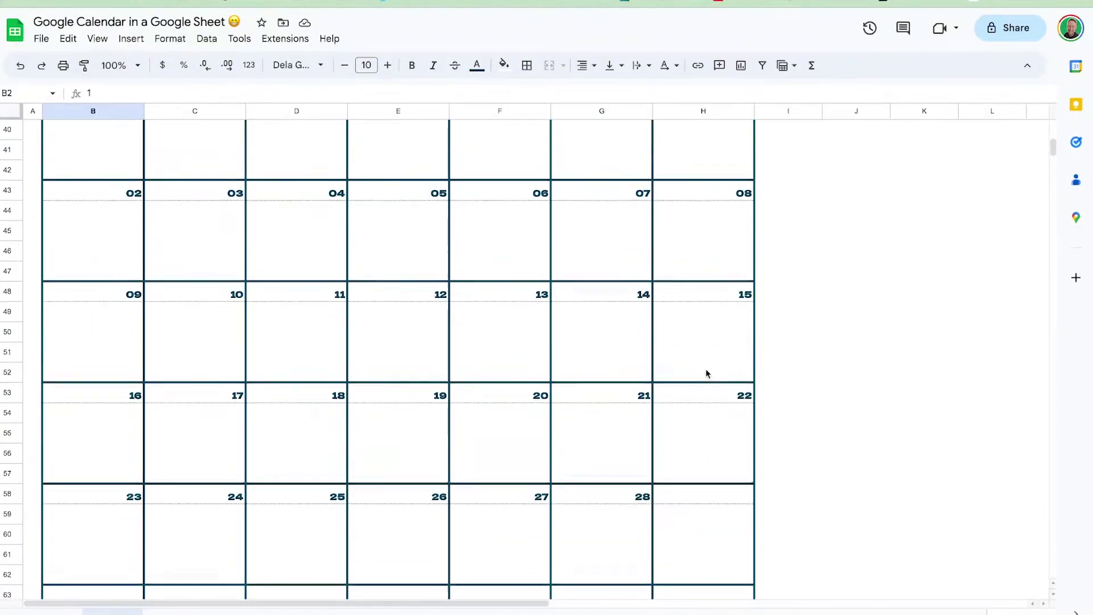
scroll(642, 377, down, 15)
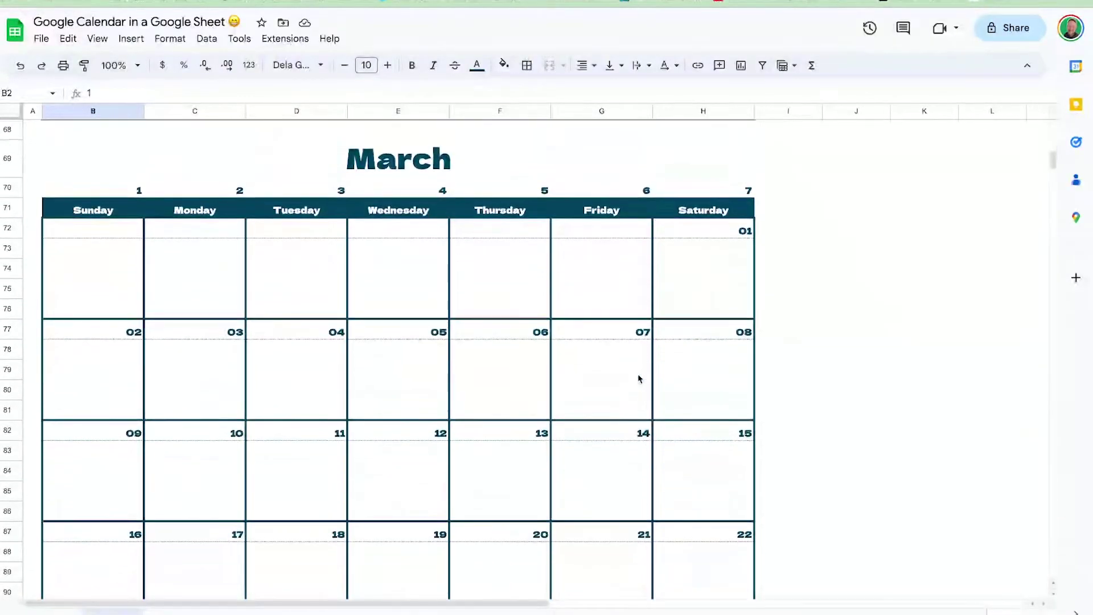
scroll(638, 378, up, 2)
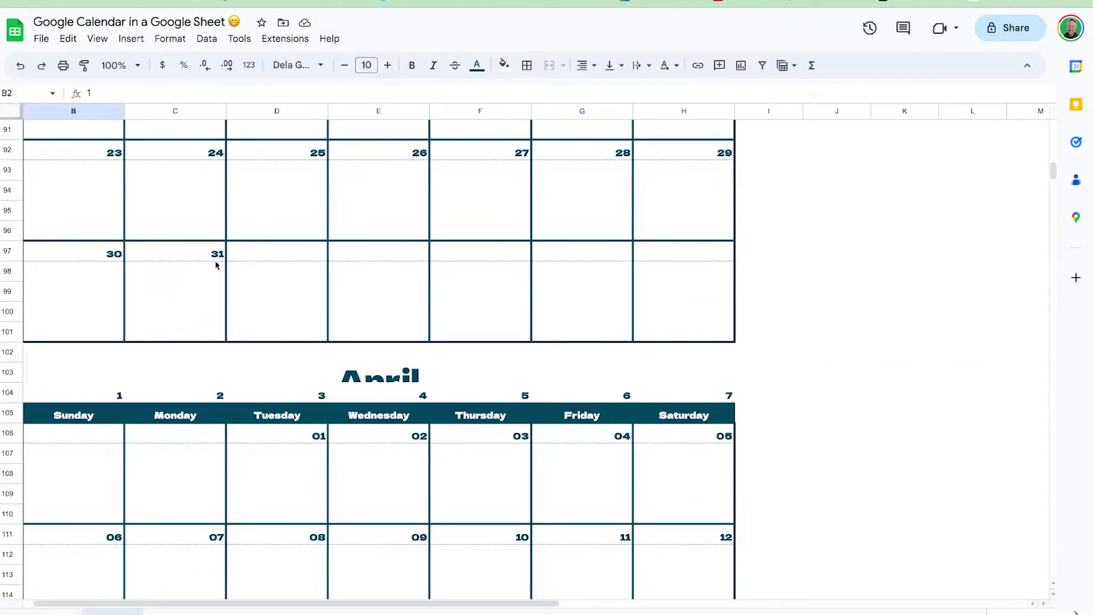
scroll(232, 239, down, 20)
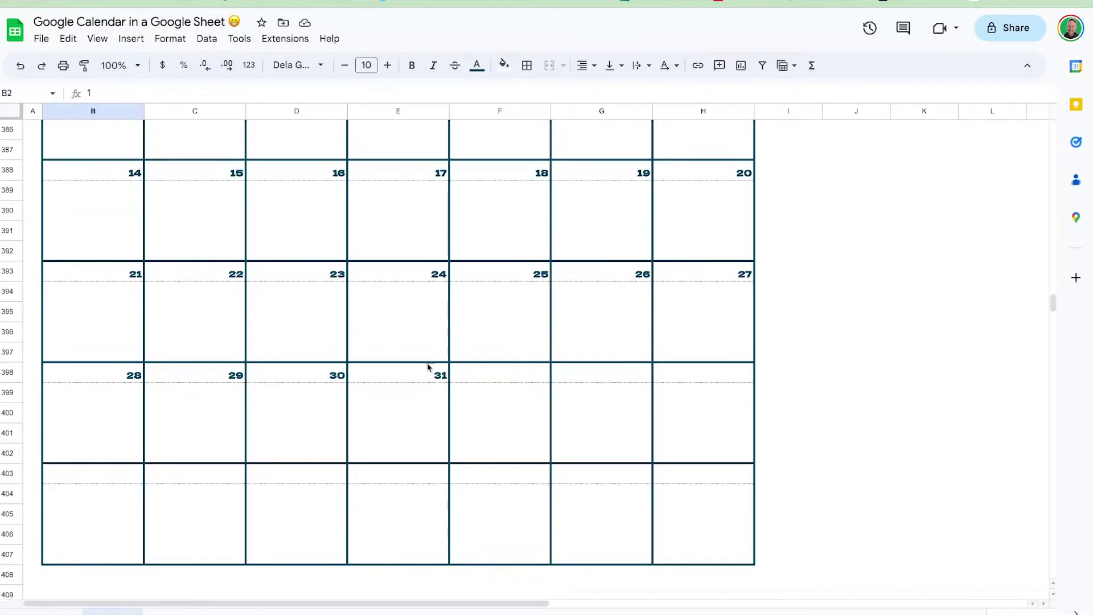
click(480, 380)
scroll(429, 375, up, 3)
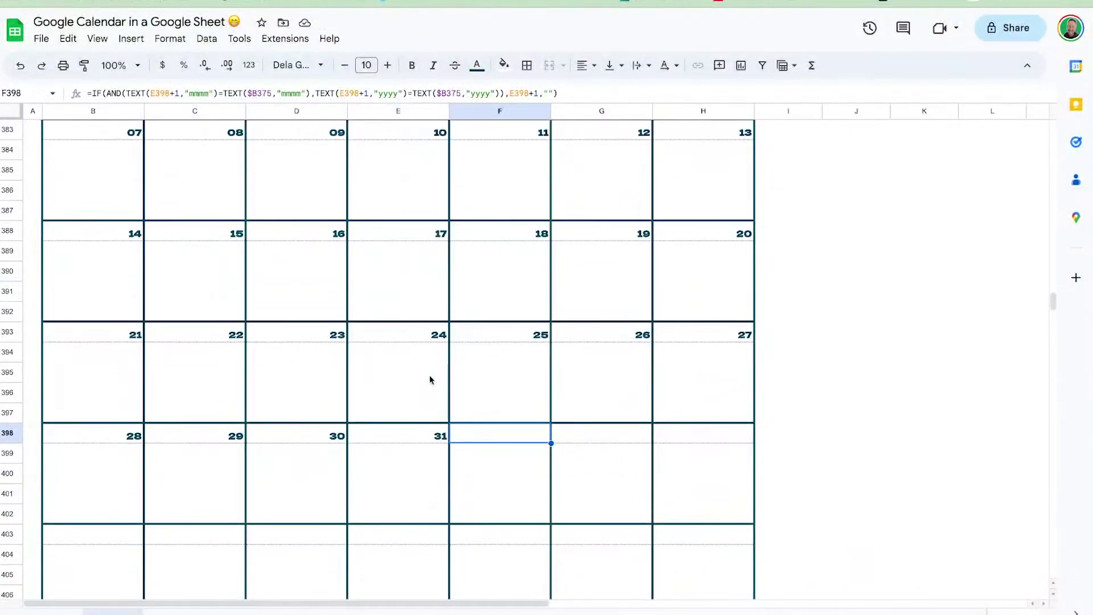
Search the web for a calendar for 2025, open an image result and compare it with the sheet's December block
key(ctrl+t)
text(caclendar for 2025)
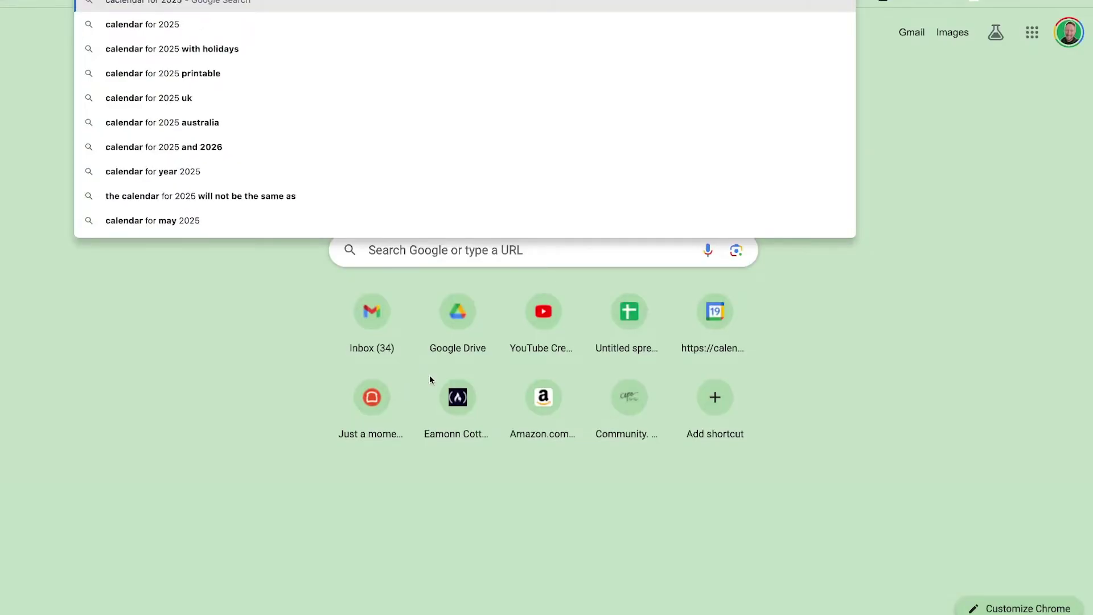
key(Return)
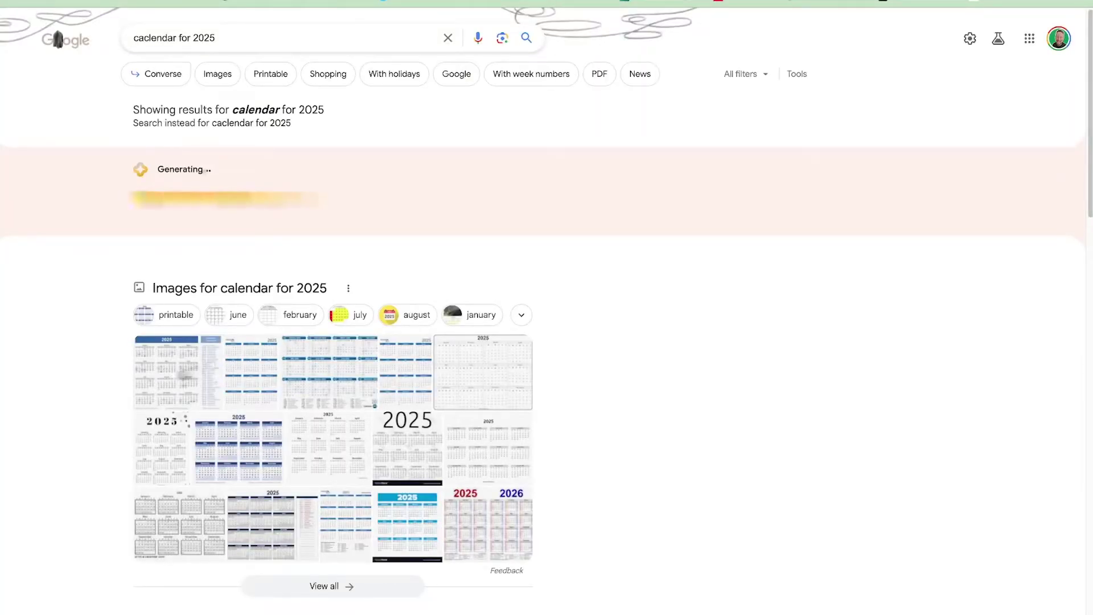
click(182, 372)
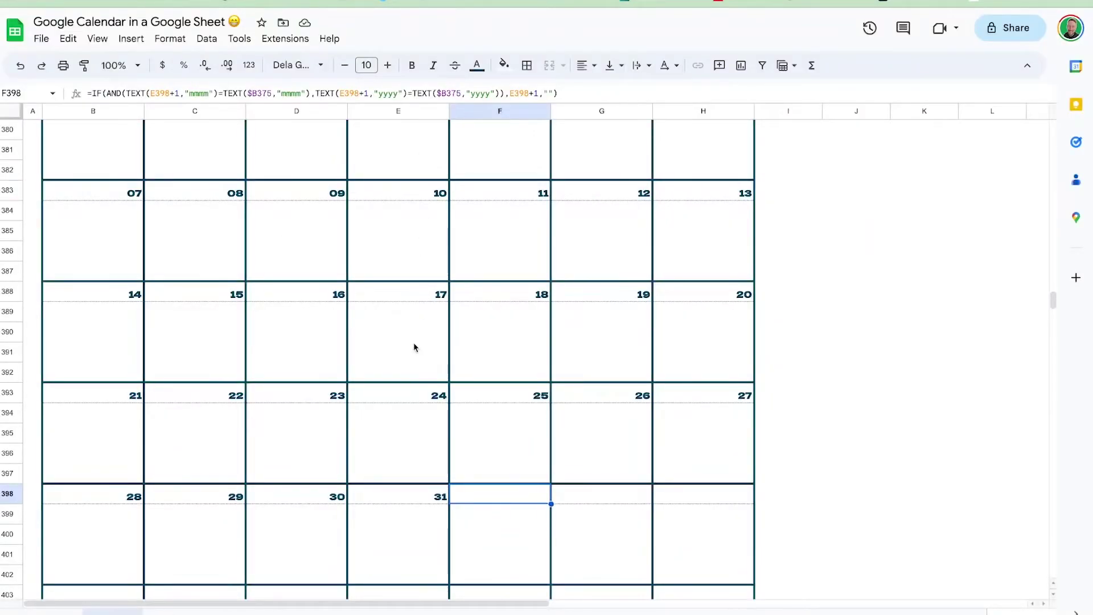
scroll(414, 346, up, 3)
scroll(414, 346, down, 2)
scroll(414, 347, up, 2)
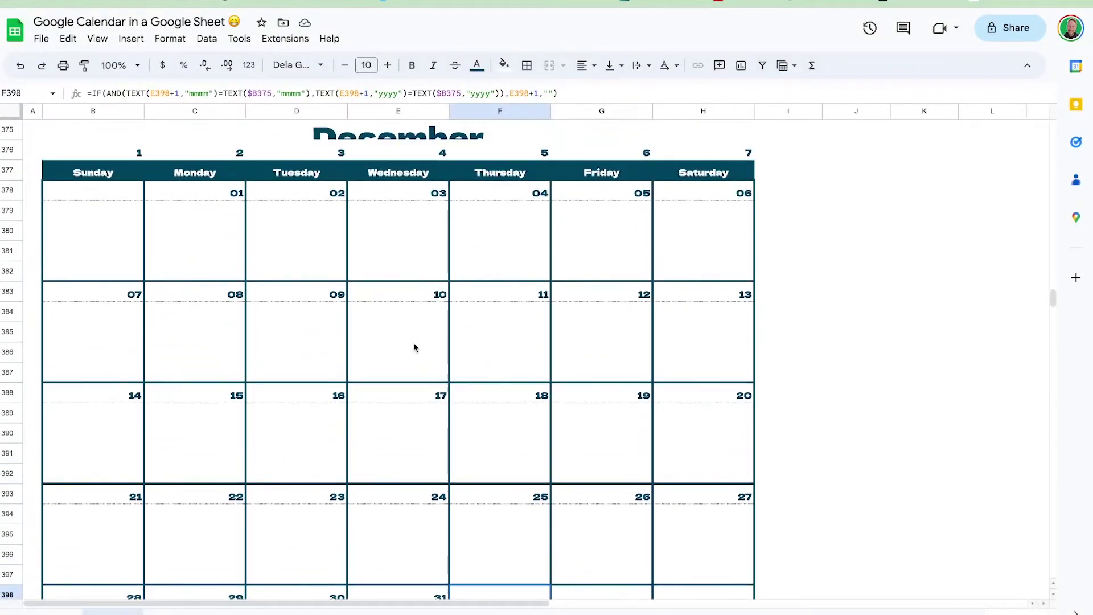
Select the month title rows from December back to January and enlarge their row height and title text
click(6, 135)
scroll(183, 192, up, 10)
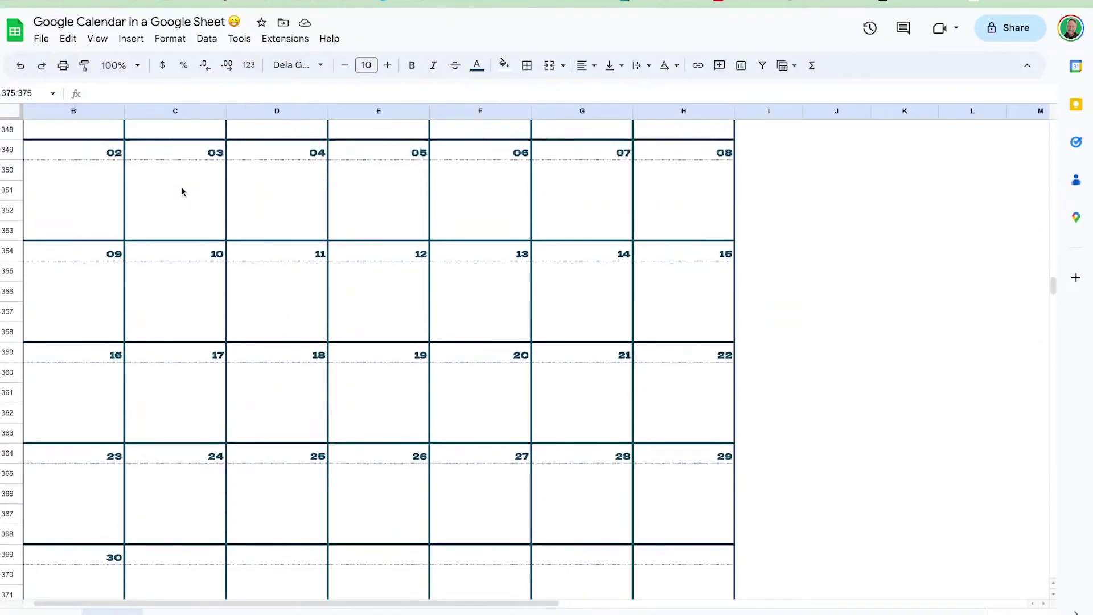
scroll(171, 191, up, 2)
click(15, 271)
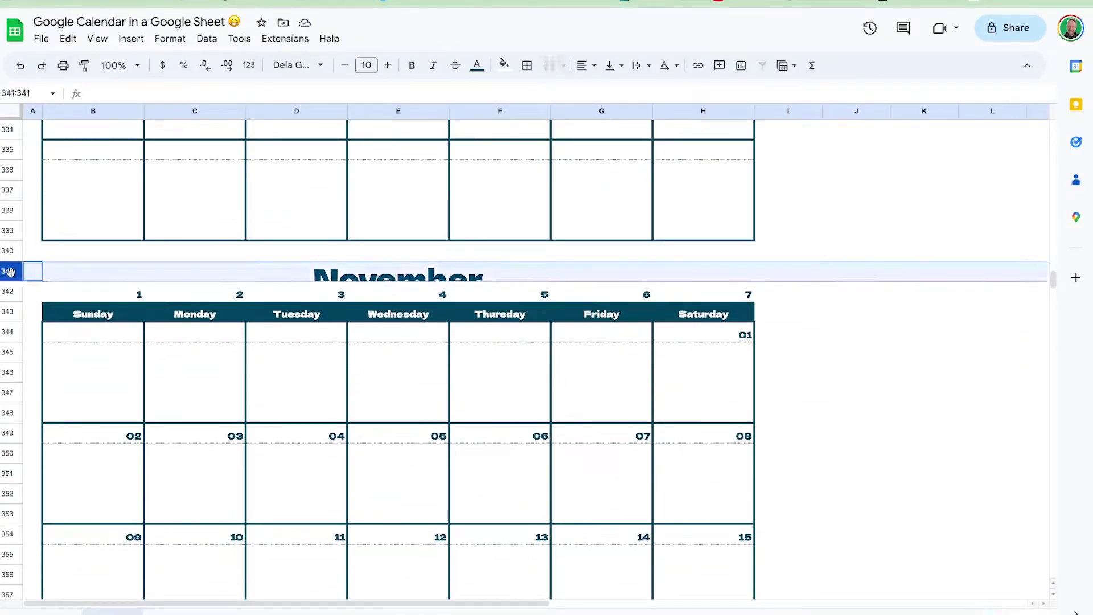
scroll(10, 290, up, 10)
click(13, 317)
scroll(14, 317, up, 10)
click(14, 393)
scroll(17, 393, up, 9)
click(14, 335)
scroll(12, 335, up, 9)
click(16, 275)
scroll(15, 276, up, 16)
click(16, 312)
scroll(34, 284, up, 20)
click(12, 137)
click(615, 406)
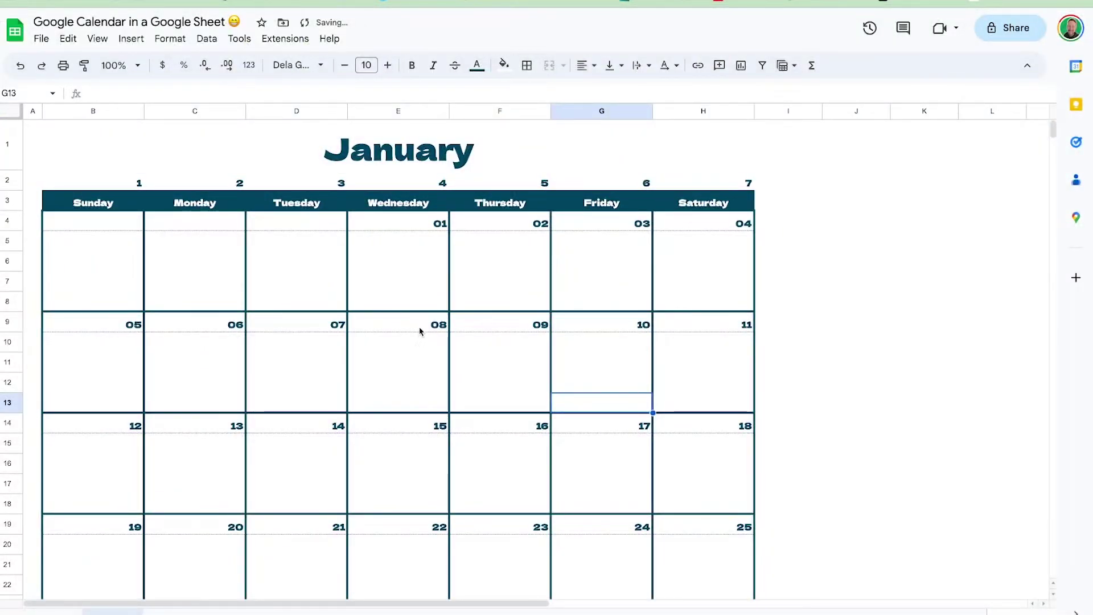
Select January's first-week entry cells B5:H8 and enter the text "same font" in B5
scroll(420, 330, down, 20)
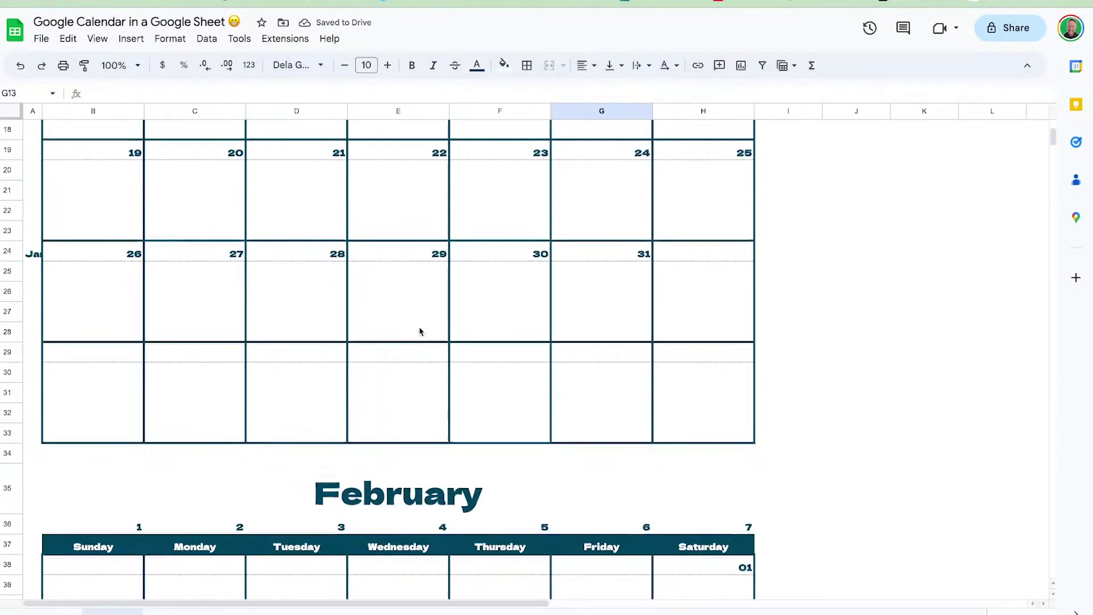
scroll(420, 331, down, 12)
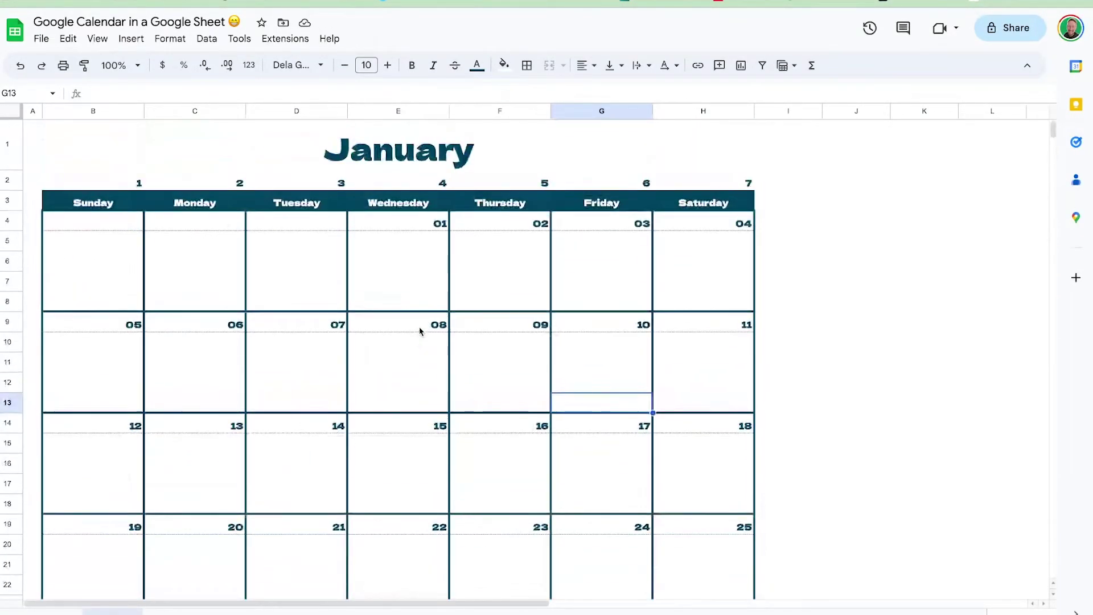
drag(92, 240, 732, 329)
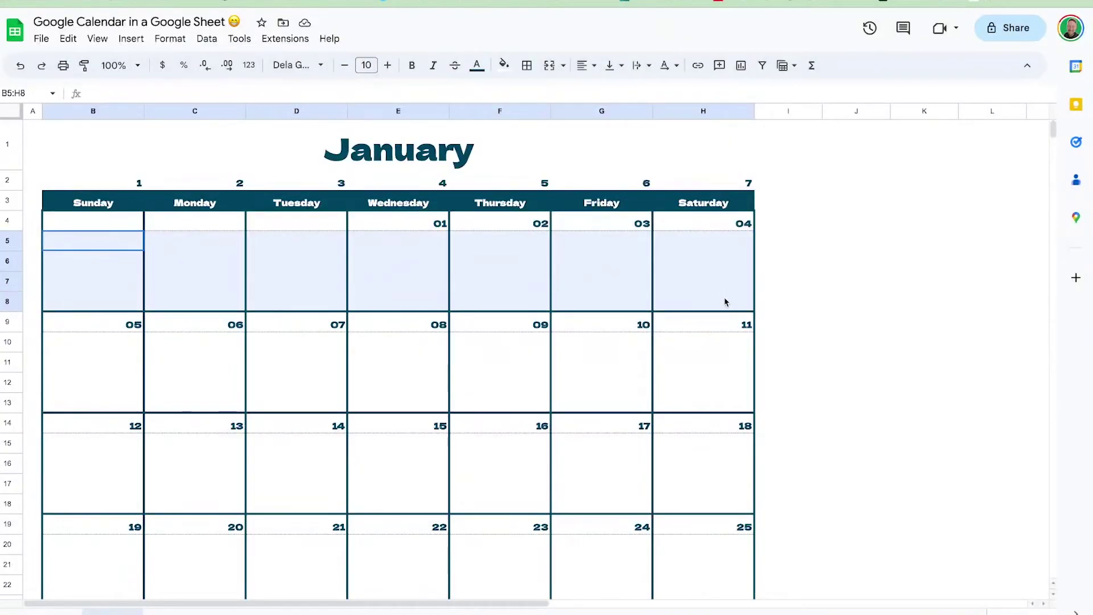
text(same font)
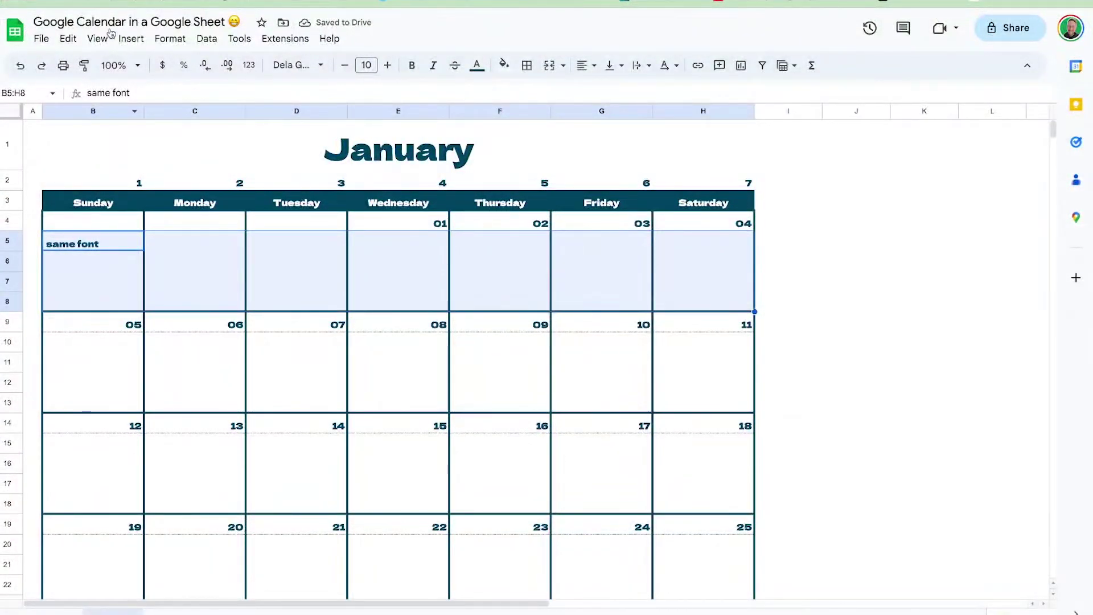
Set the entry cells B5:H8 to the Alkatra font and copy that formatting to the entry cells B15:H18
click(297, 65)
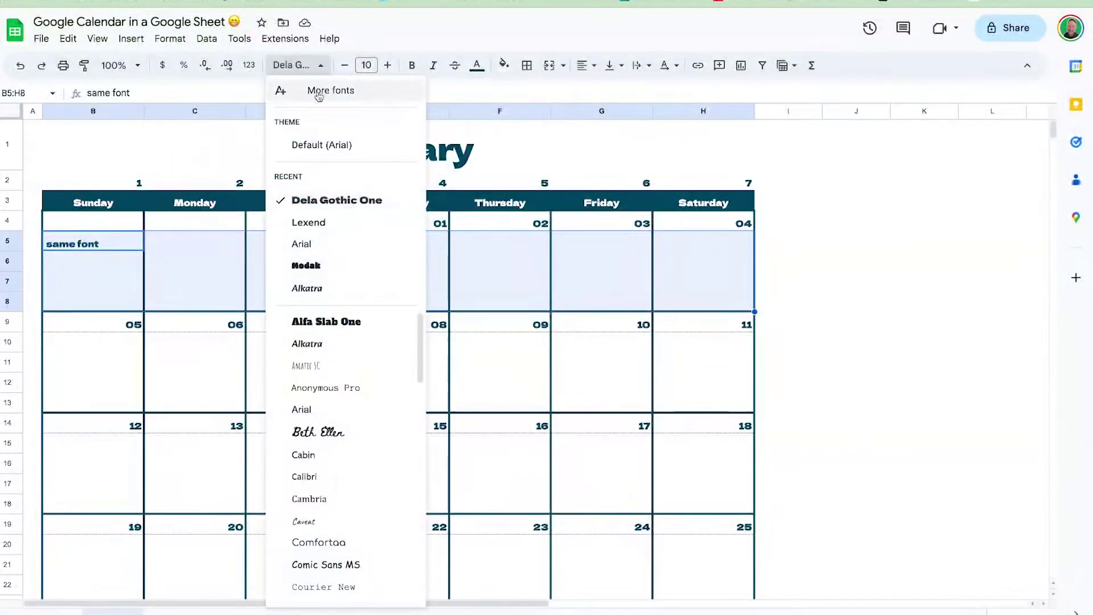
click(317, 296)
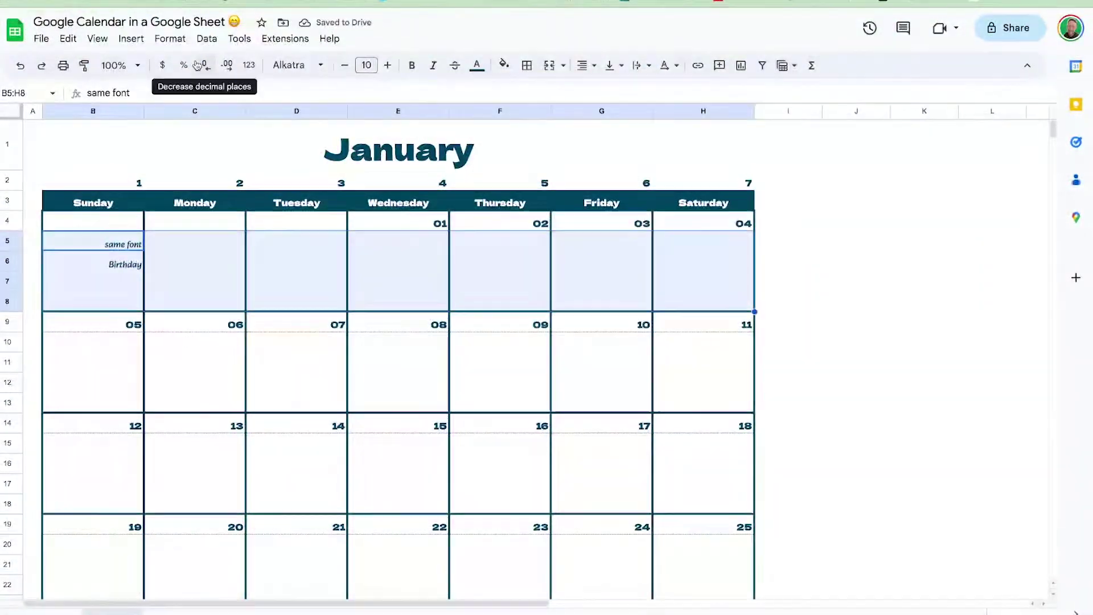
click(84, 66)
drag(94, 444, 704, 507)
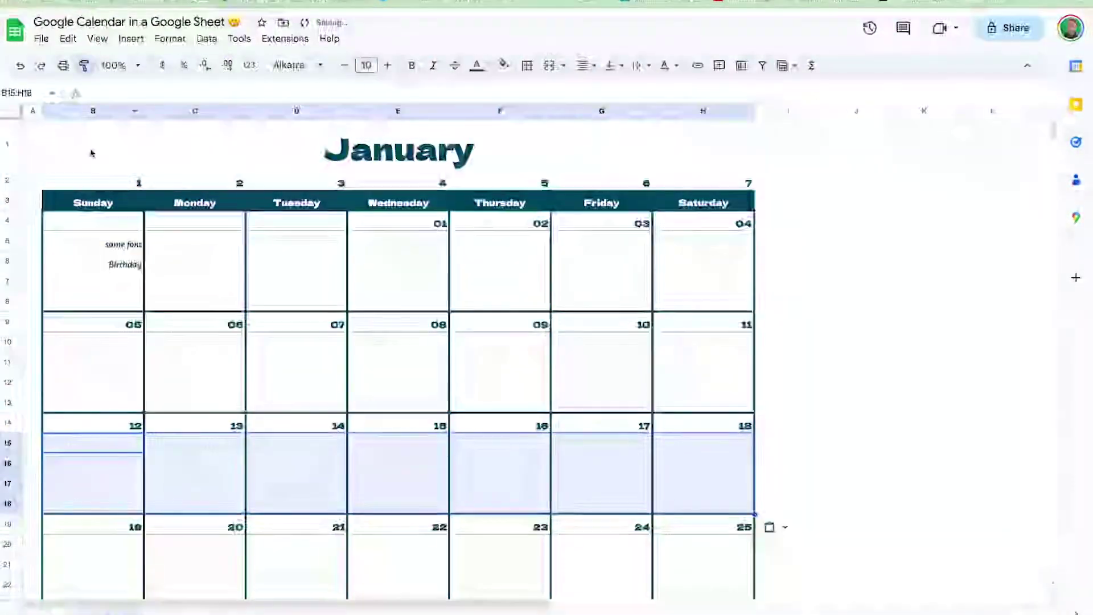
Copy the finished January block's formatting onto the February block and the month blocks that follow
scroll(25, 366, down, 5)
key(ctrl+v)
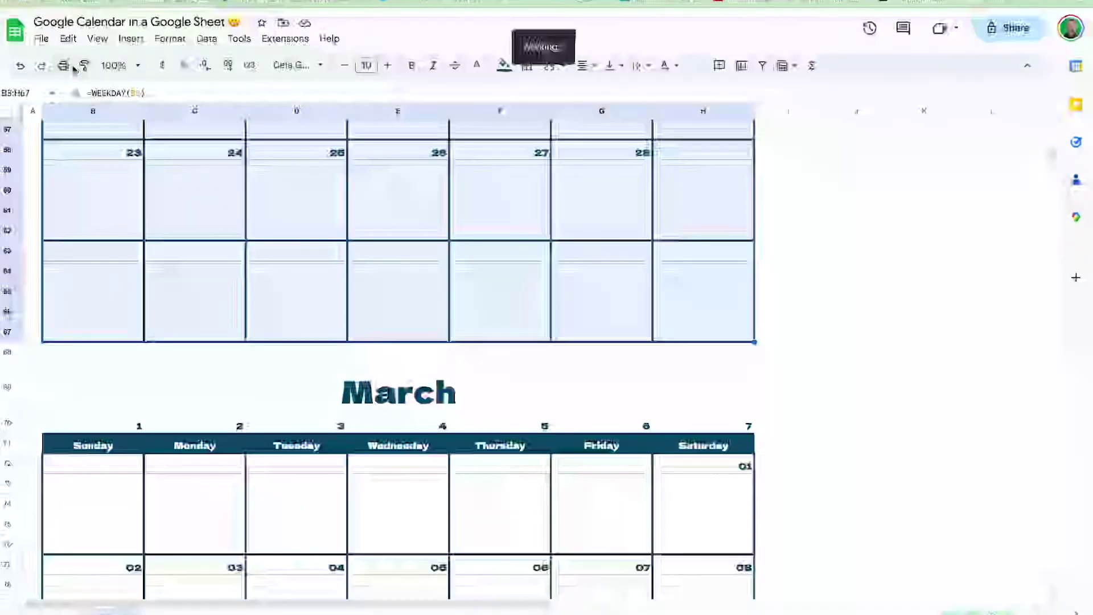
scroll(114, 446, down, 15)
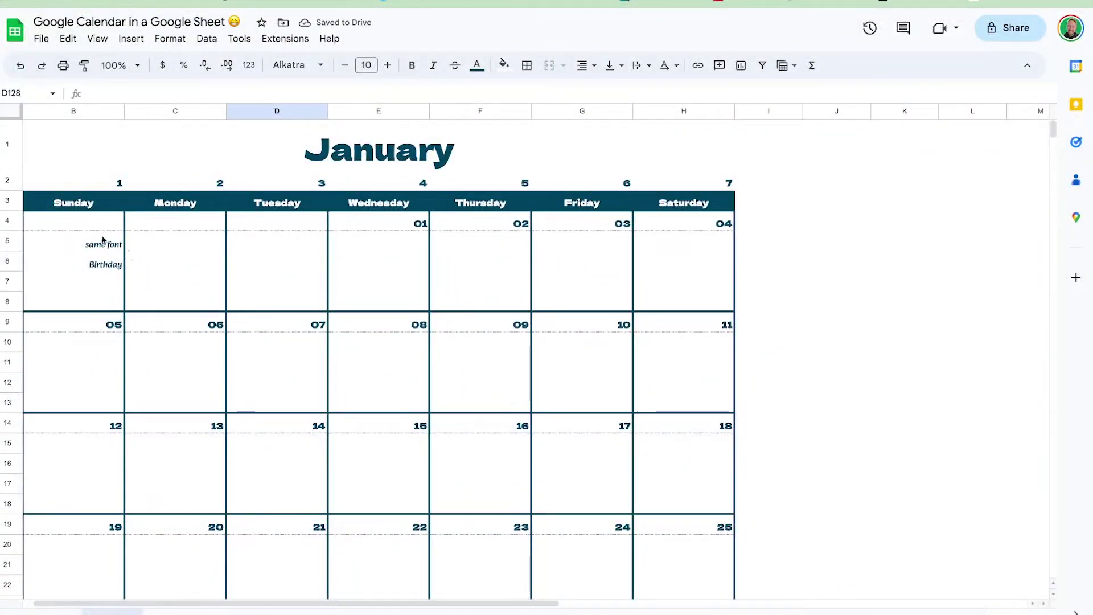
Clear the sample text from cells B5:B6 in January's first week
drag(103, 243, 104, 264)
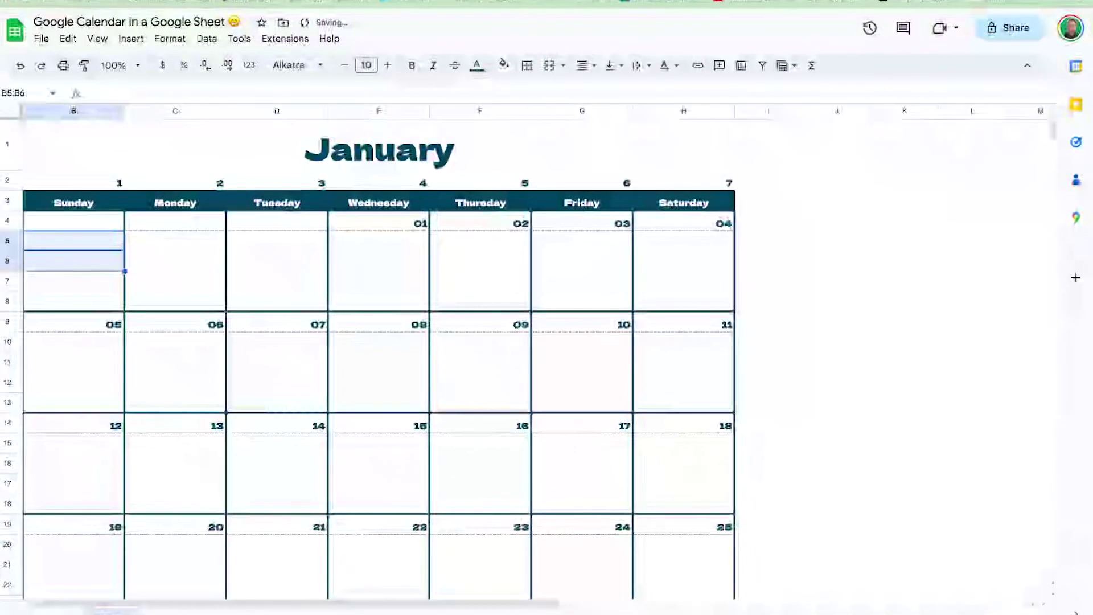
click(164, 262)
scroll(163, 263, left, 1)
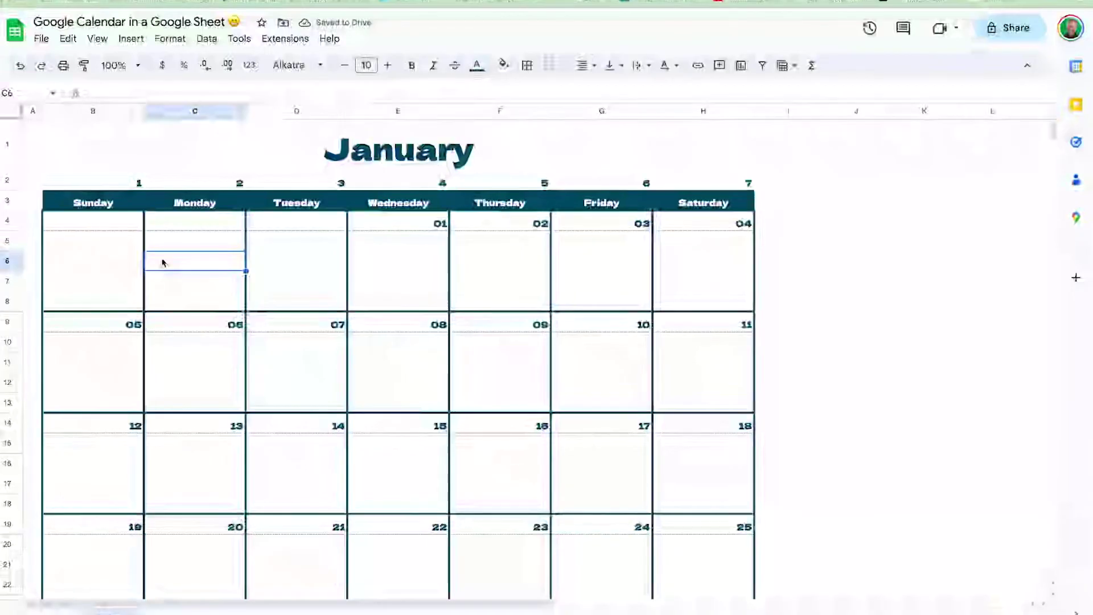
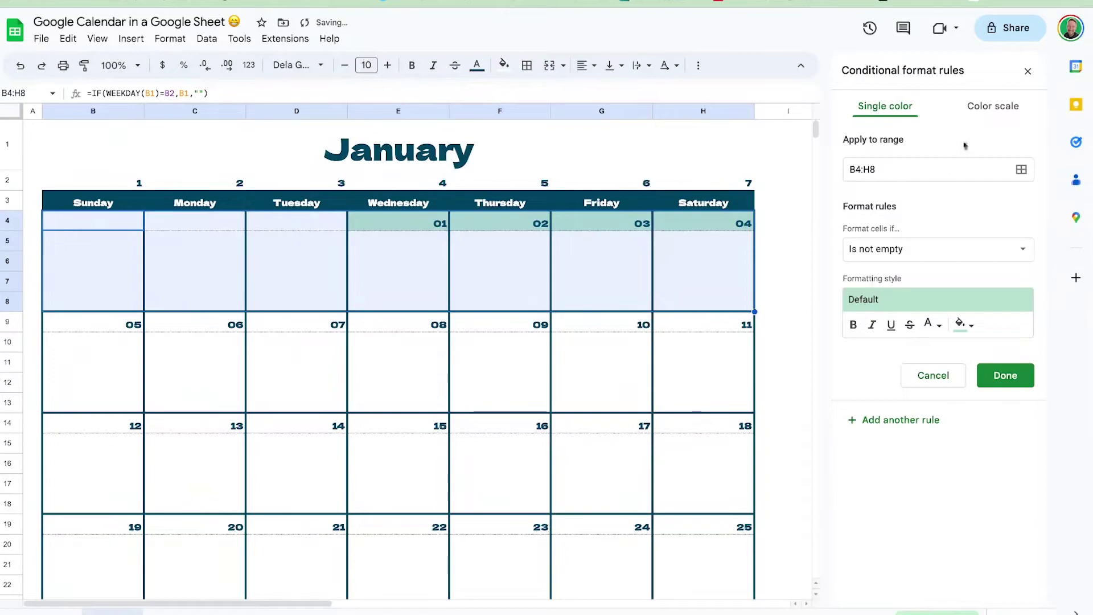
Set the conditional format rule for B4:H8 to the custom formula =B$4=""
click(938, 248)
scroll(912, 413, down, 2)
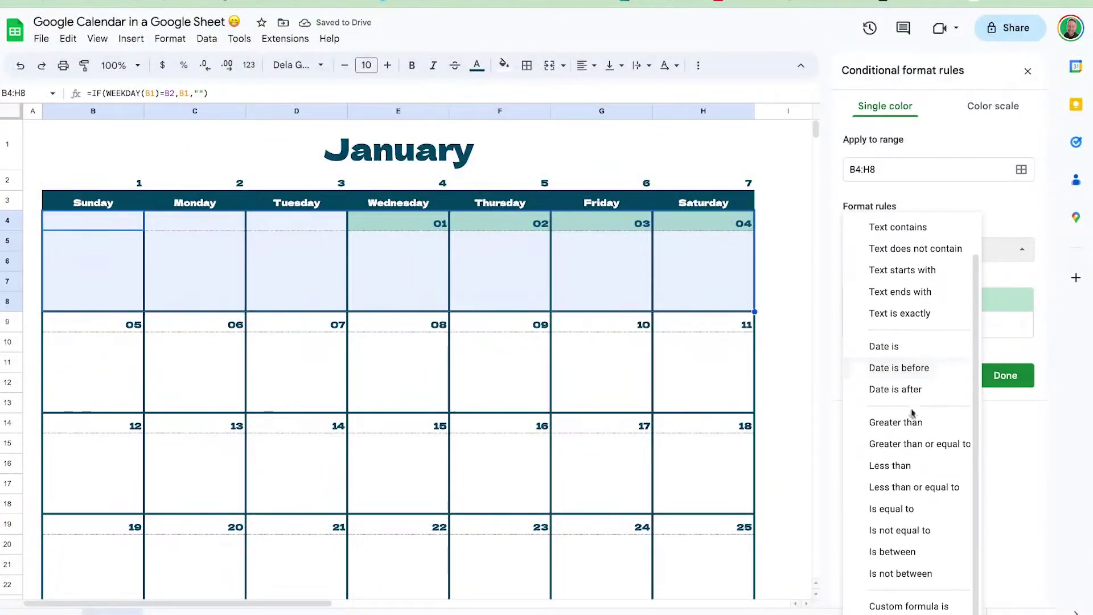
click(921, 606)
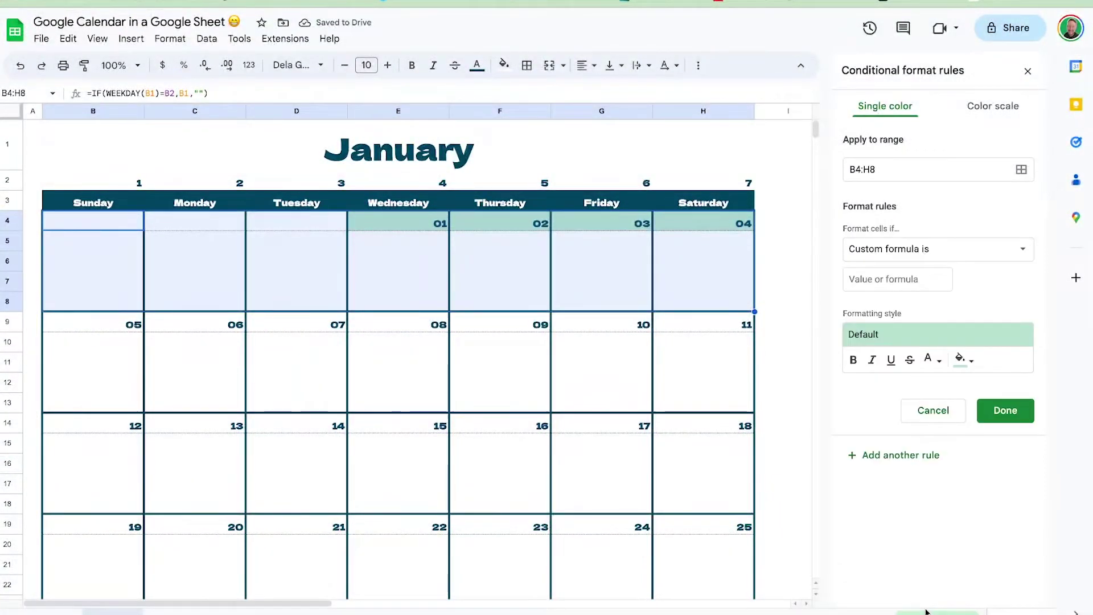
click(871, 284)
text(=)
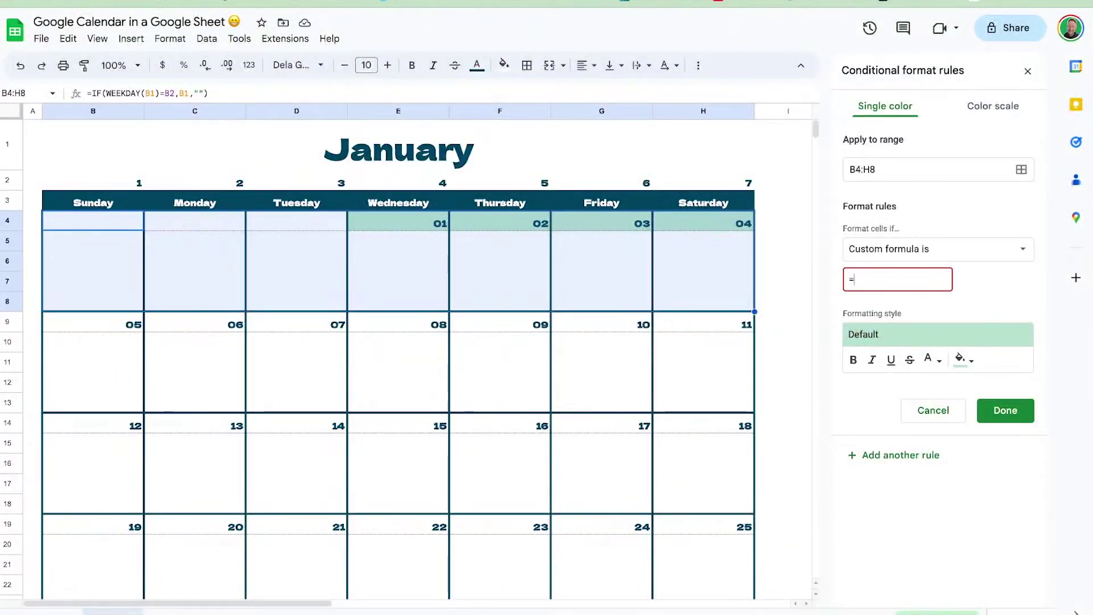
text(B4)
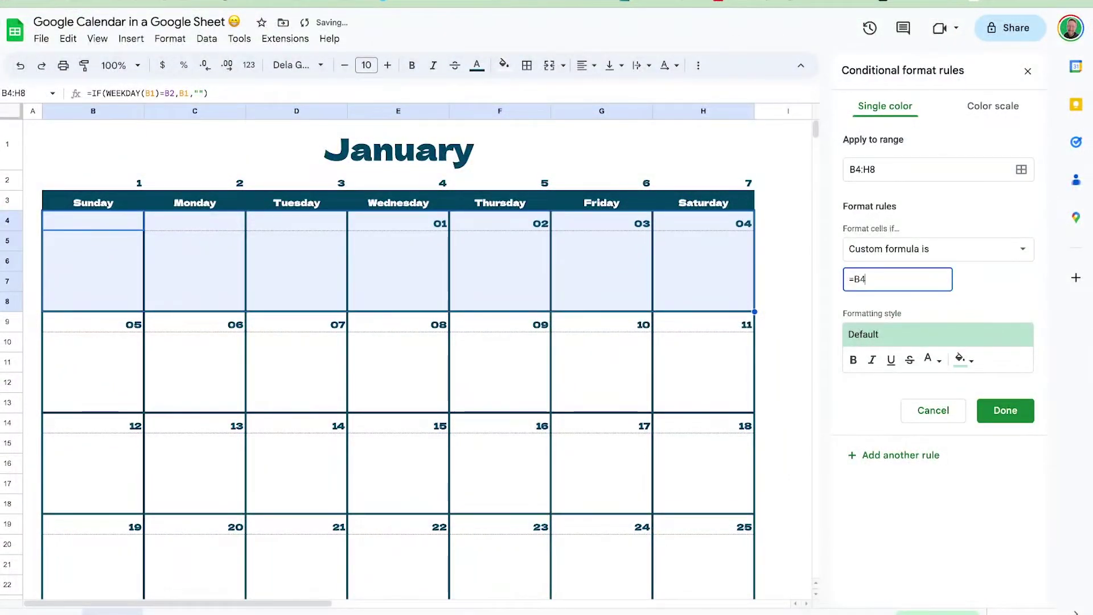
key(BackSpace)
text($4=)
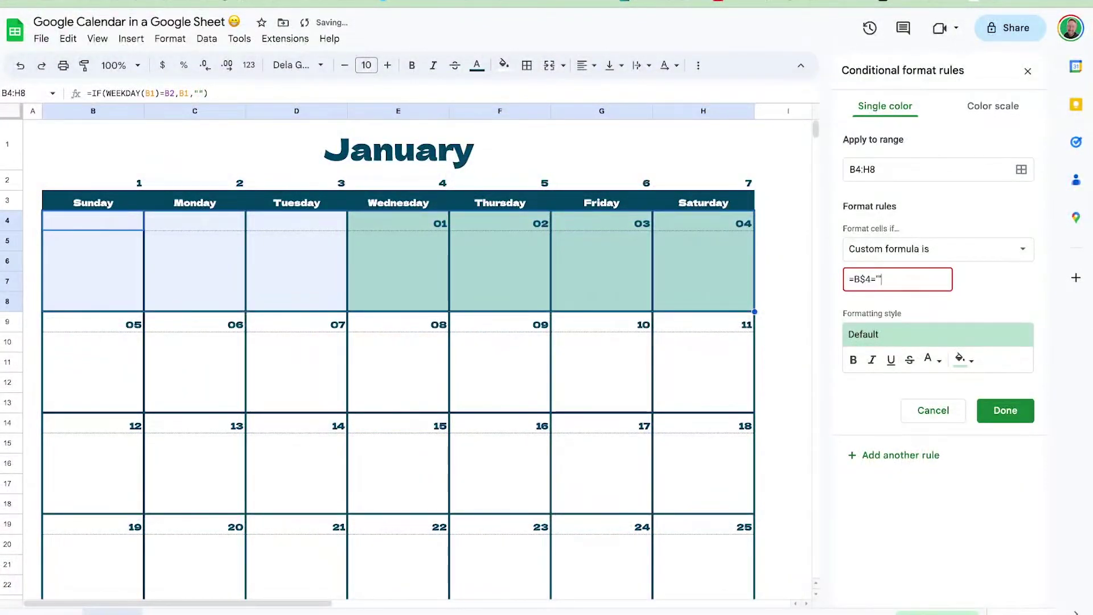
Give the B4:H8 rule a dark teal fill with matching dark teal text and save it
click(939, 362)
click(979, 541)
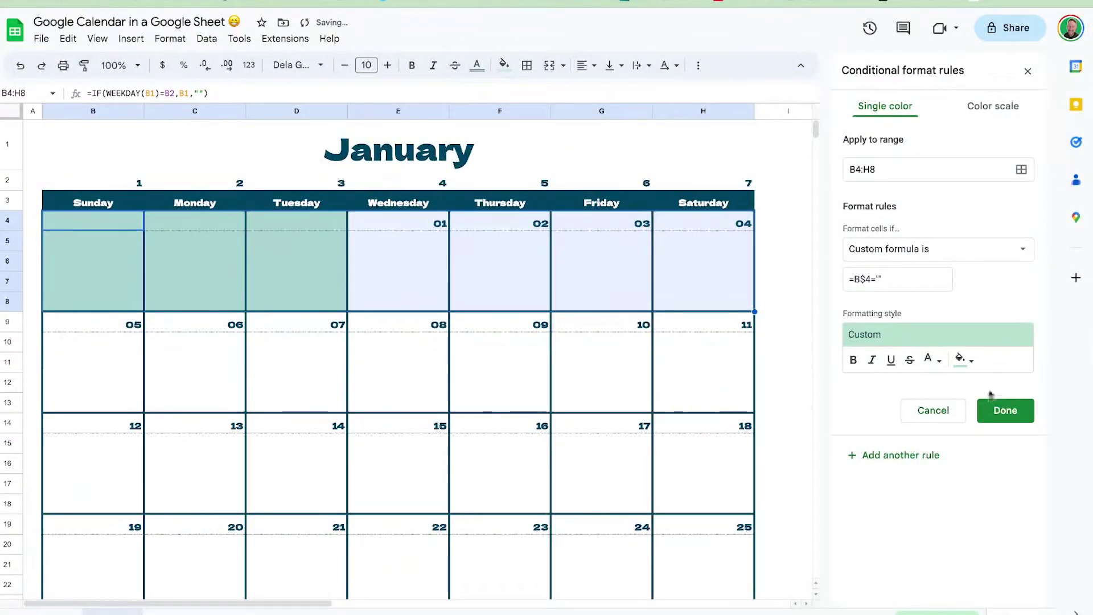
click(959, 360)
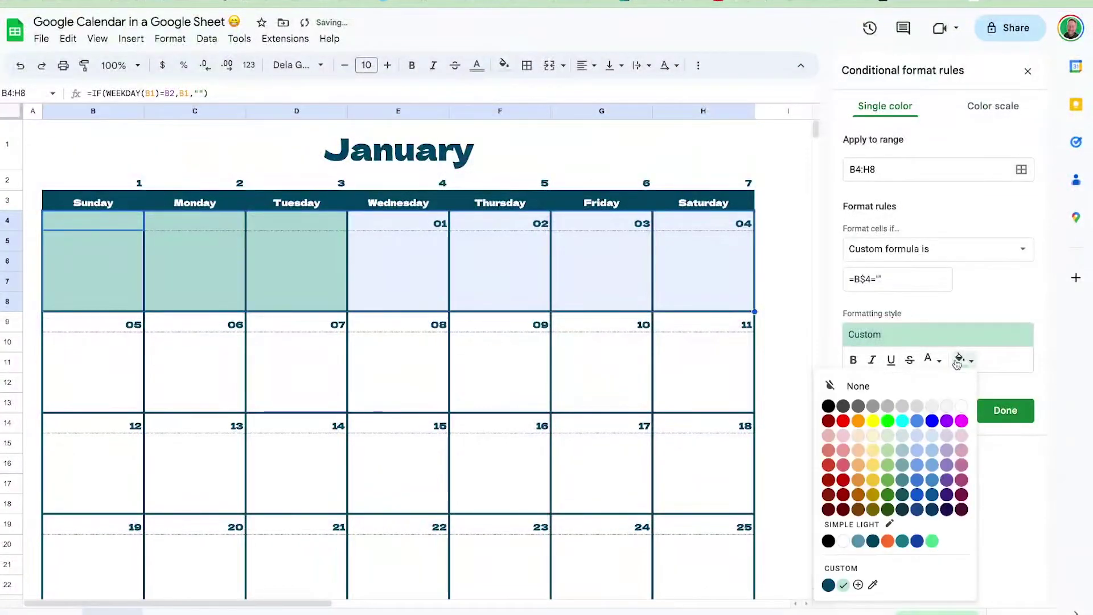
click(873, 541)
click(938, 361)
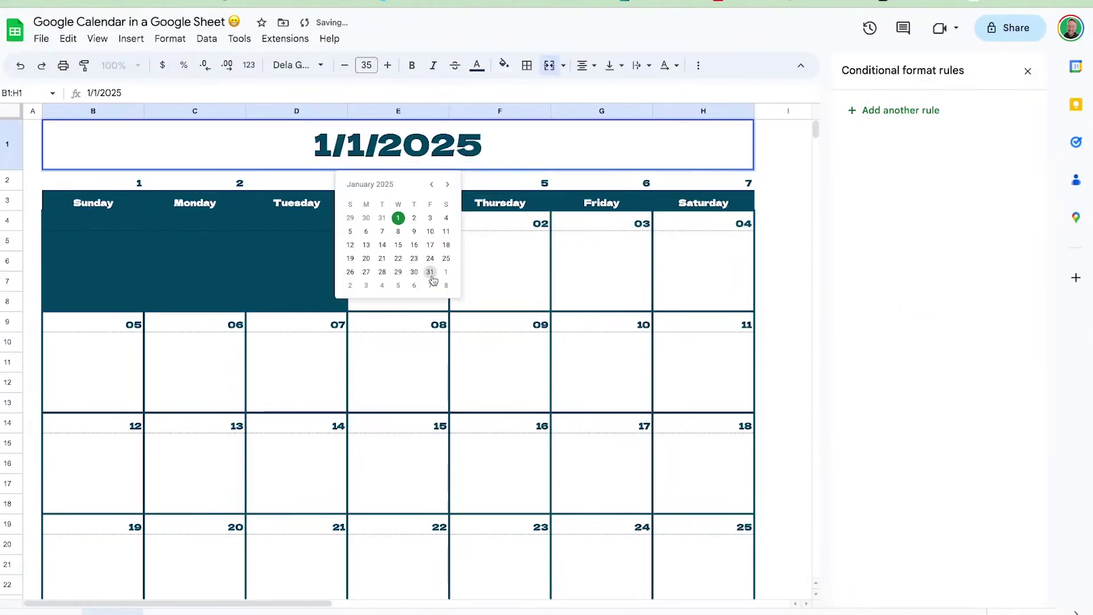
Test the first-week shading by changing the start date in B1 to 2/1/2025 and back to 1/1/2025
click(444, 278)
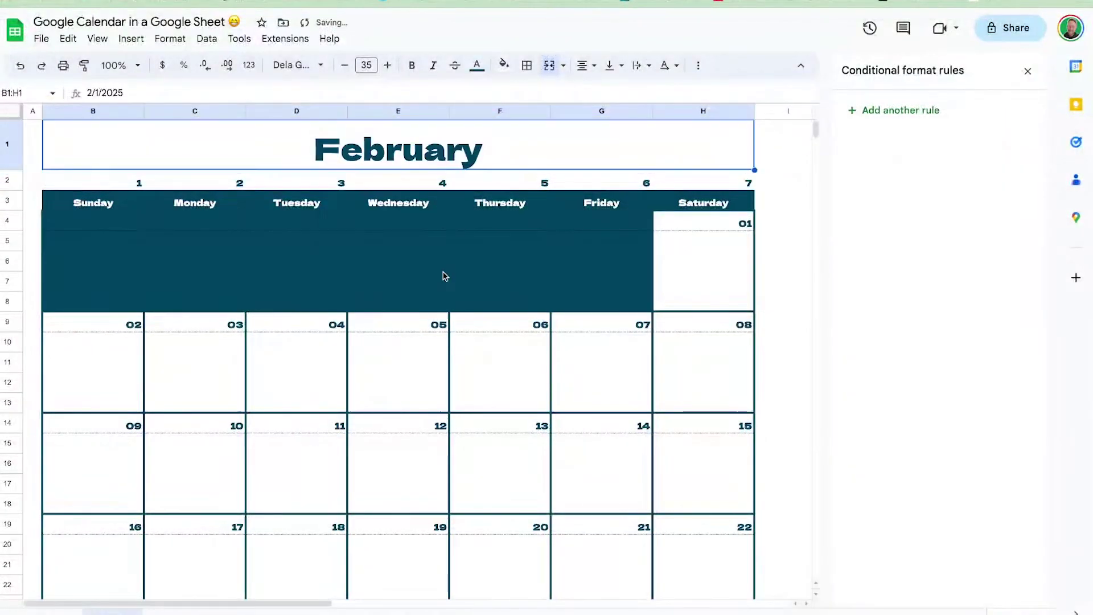
double_click(442, 154)
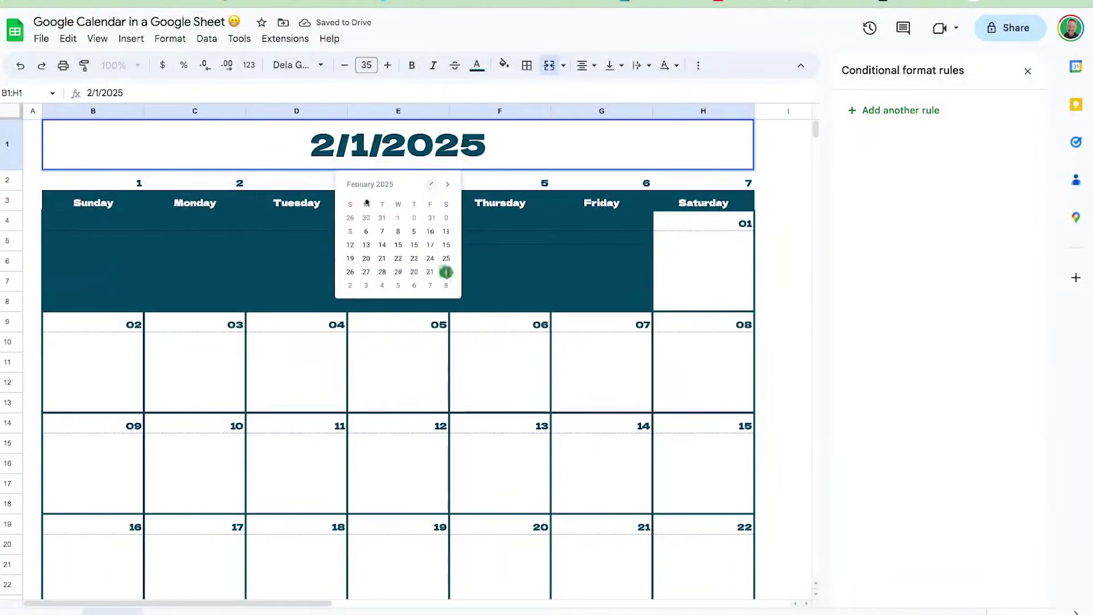
click(399, 217)
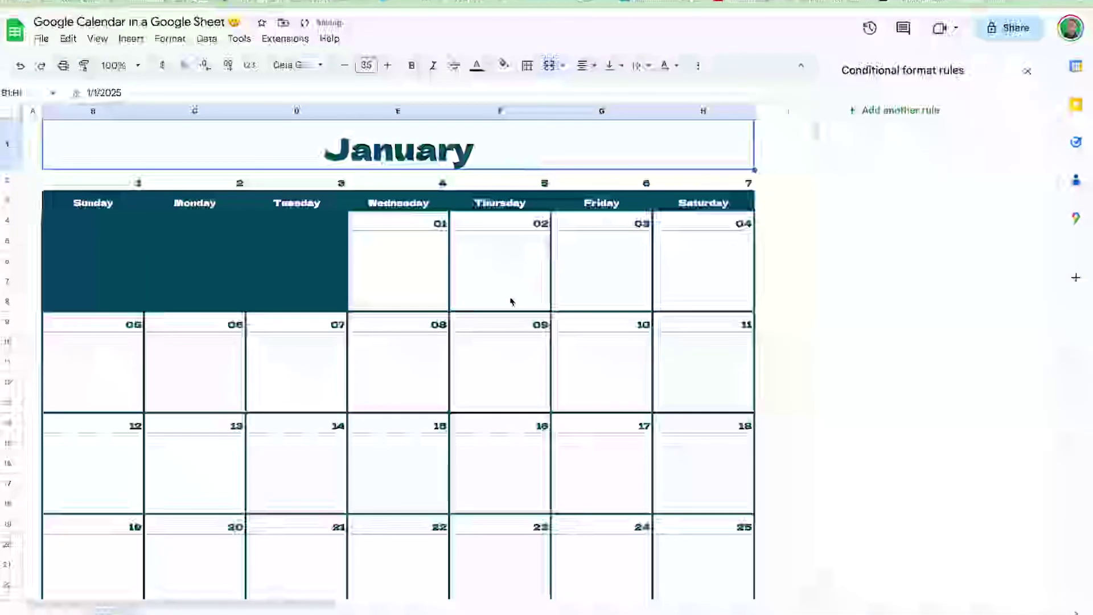
scroll(511, 302, down, 5)
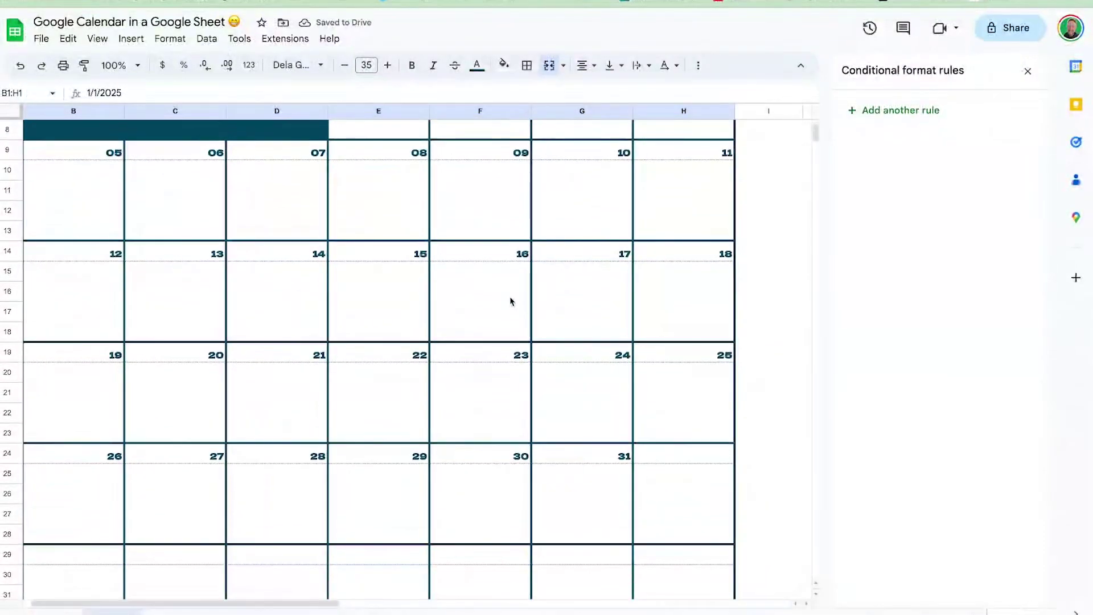
scroll(511, 302, up, 5)
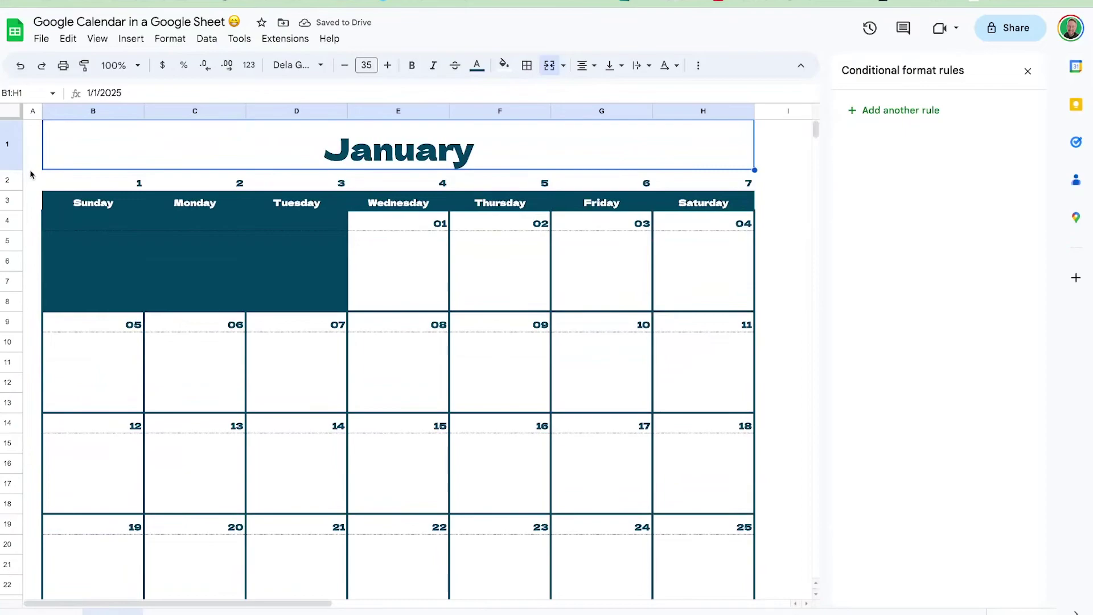
Try sample entries in the cells under January 1, starting in E5, and undo them
drag(7, 221, 10, 282)
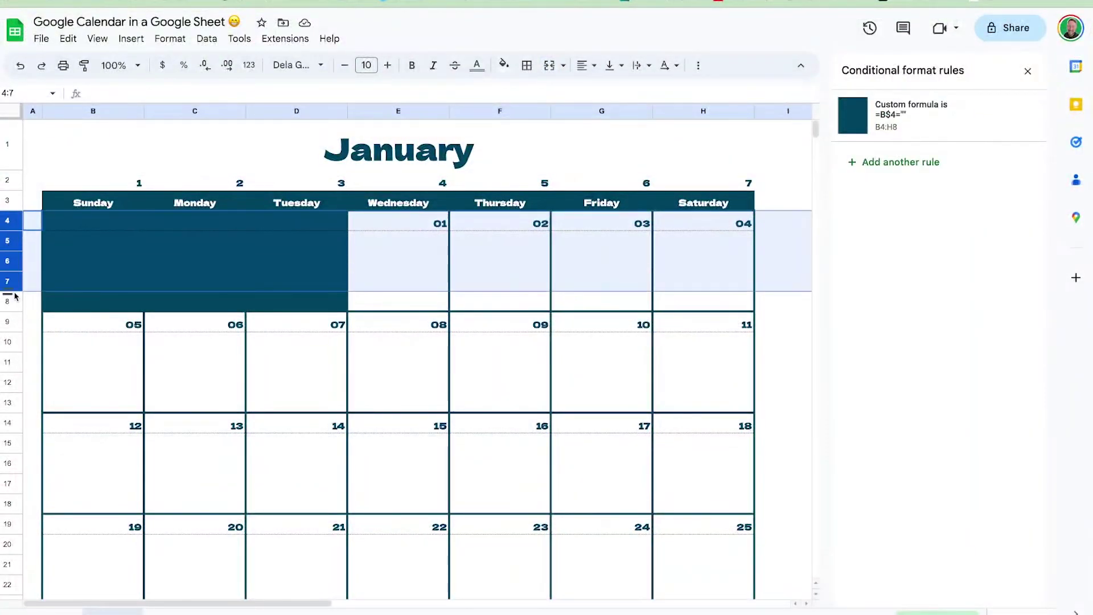
click(233, 261)
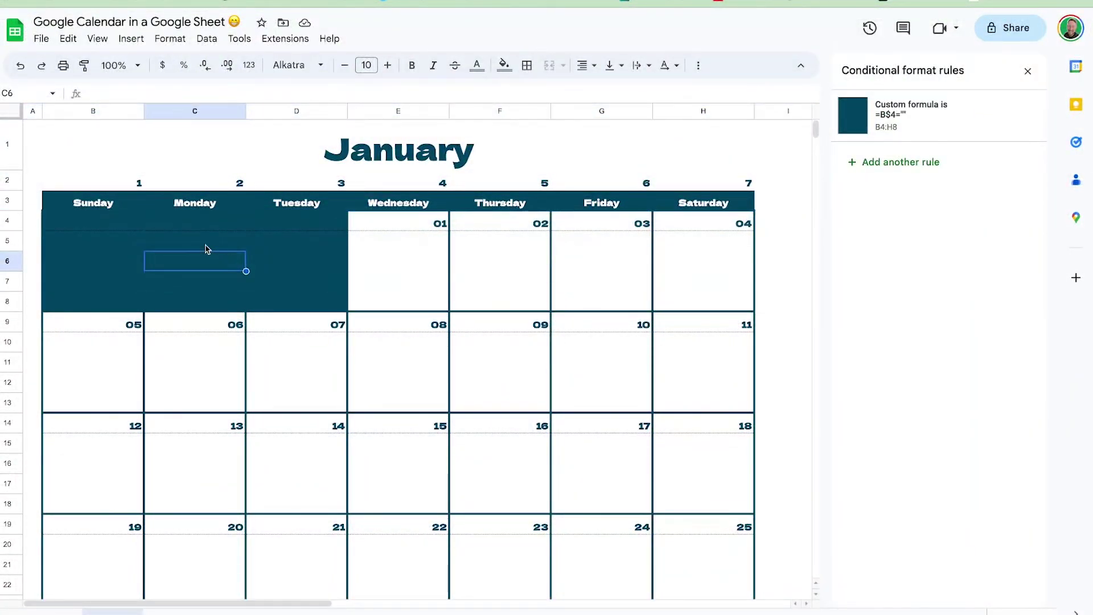
click(428, 237)
text(dfawef)
key(Return)
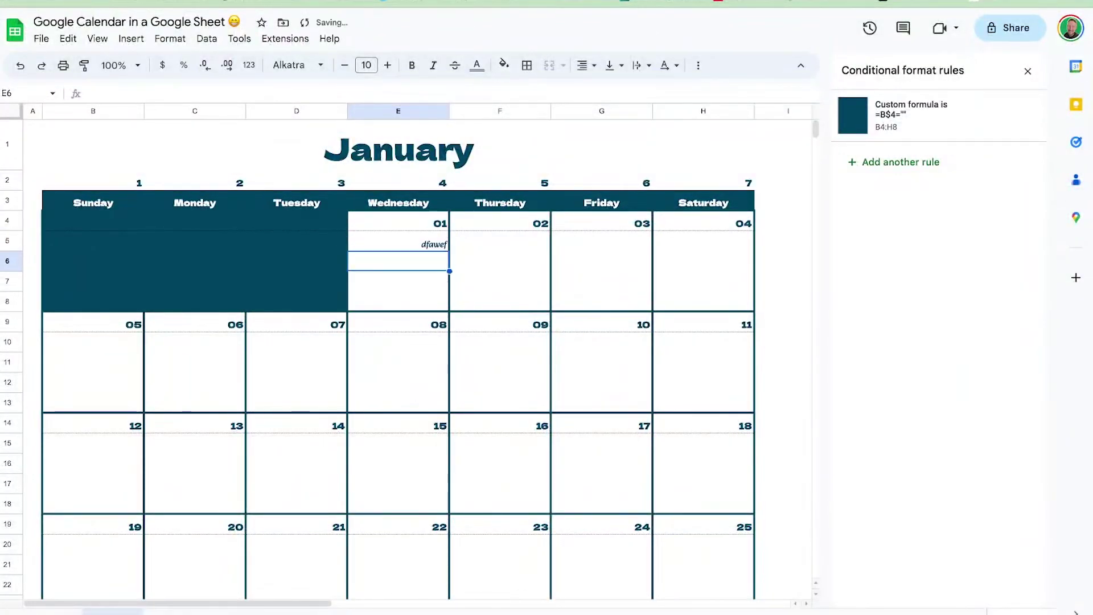
text(asdfasd)
key(Return)
text(asd)
key(Return)
key(ctrl+z)
key(ctrl+z)
key(ctrl+z)
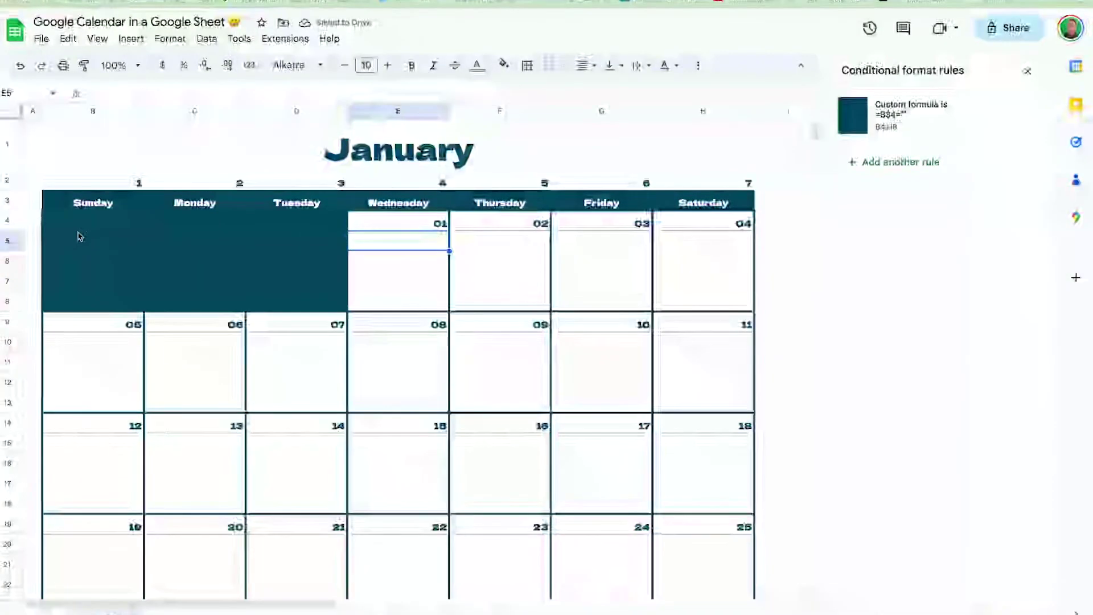
Add a conditional format rule to January's fifth week, B24:H28, with the custom formula =B$24=""
scroll(126, 329, down, 2)
scroll(127, 329, down, 5)
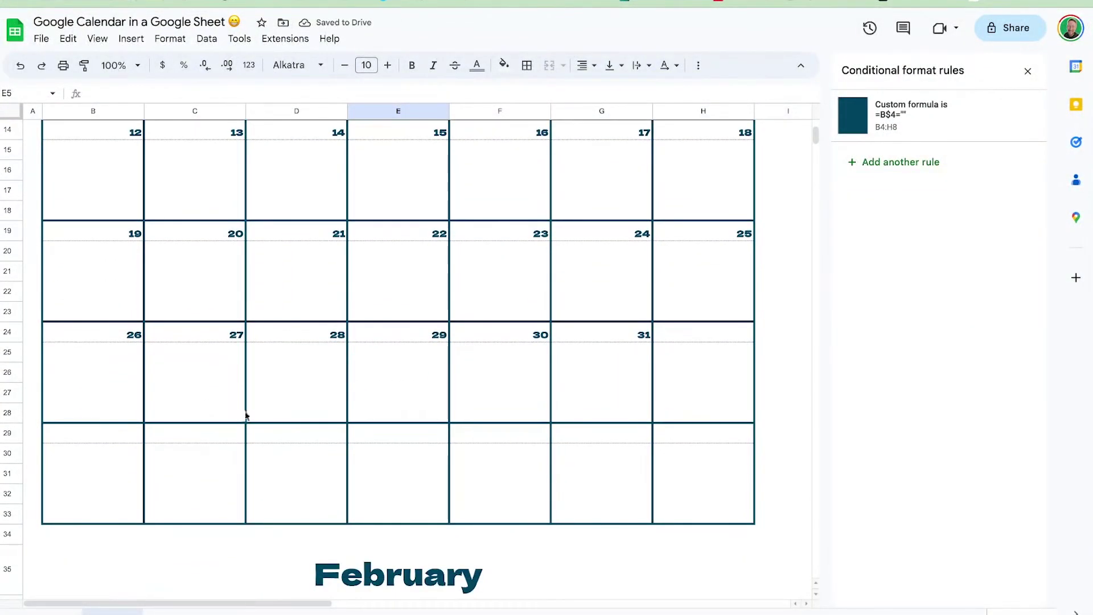
click(292, 390)
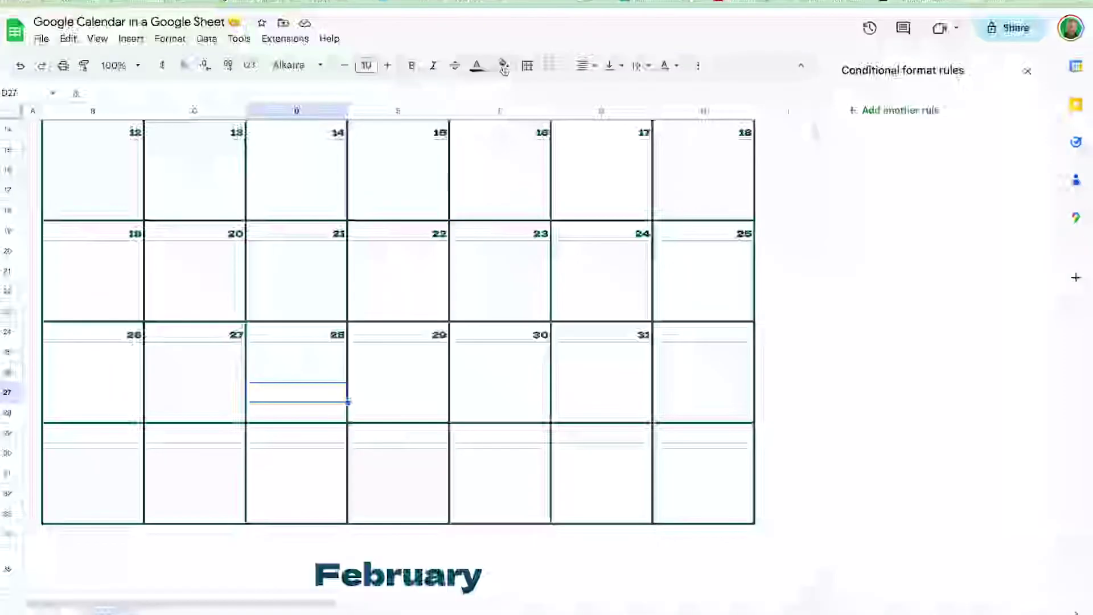
drag(104, 335, 711, 414)
click(881, 113)
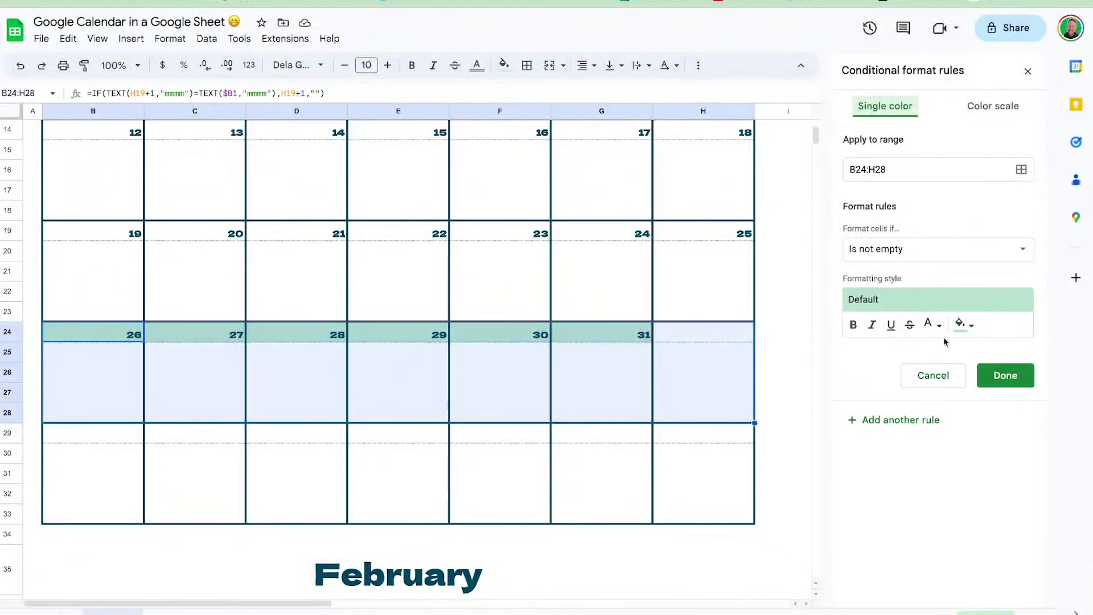
click(911, 251)
scroll(925, 478, down, 2)
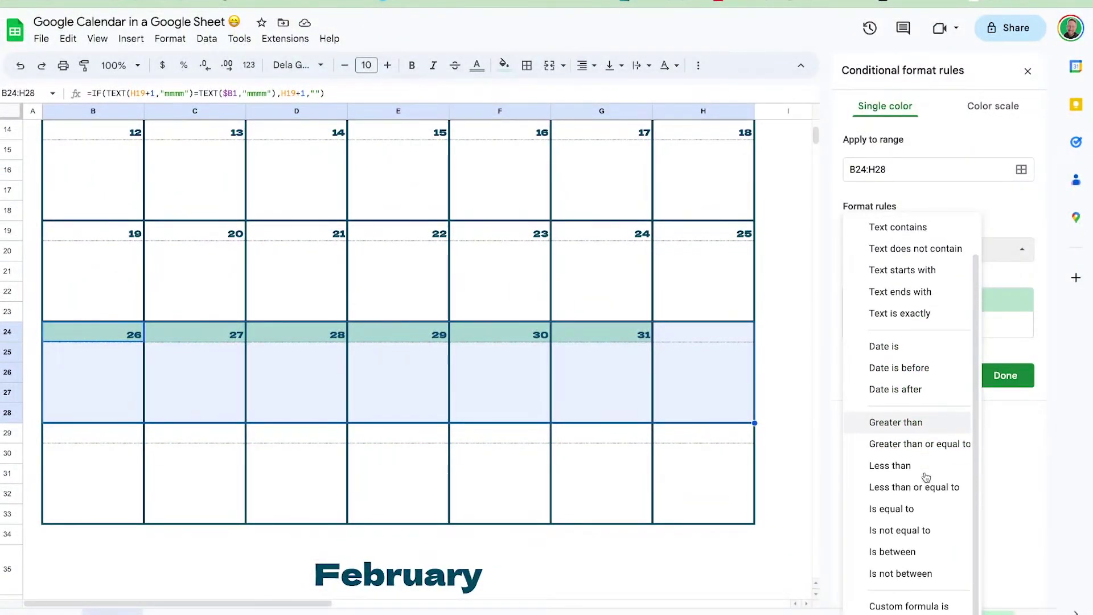
click(917, 603)
text(=B$24="")
Give the B24:H28 rule a dark teal fill and text color and save it
click(960, 359)
click(934, 581)
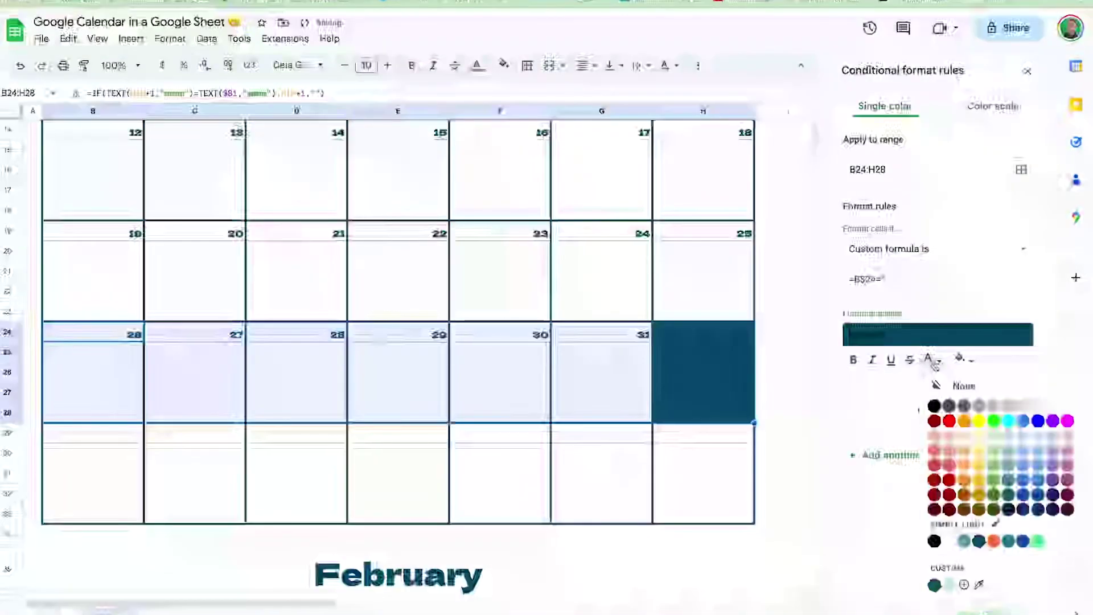
click(1006, 411)
click(610, 473)
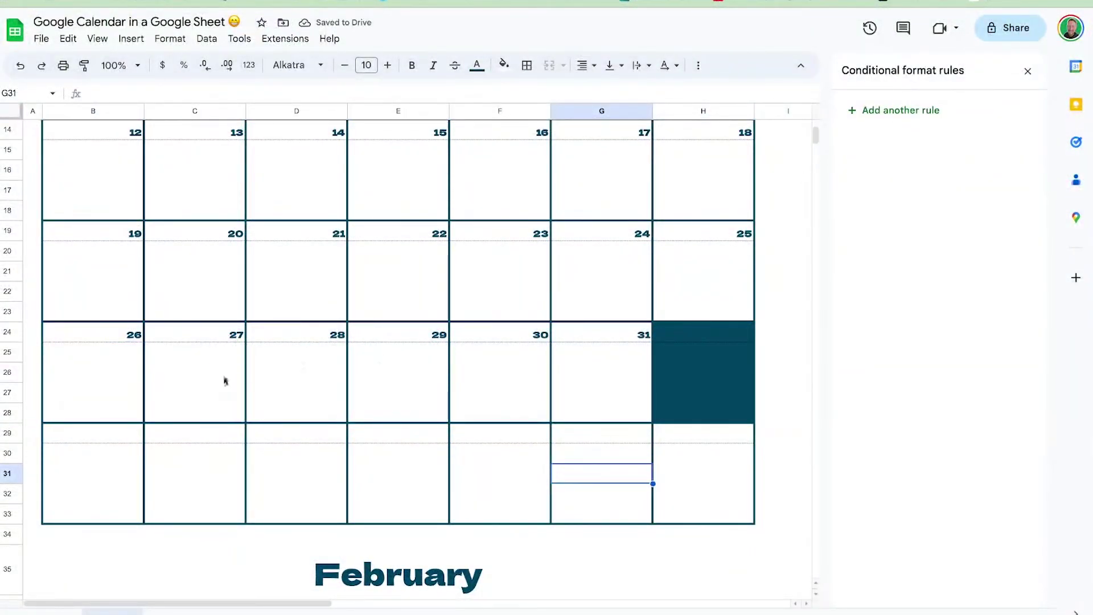
Add a conditional format rule to January's last week row, B29:H33, with the custom formula =B$29=""
drag(127, 435, 740, 516)
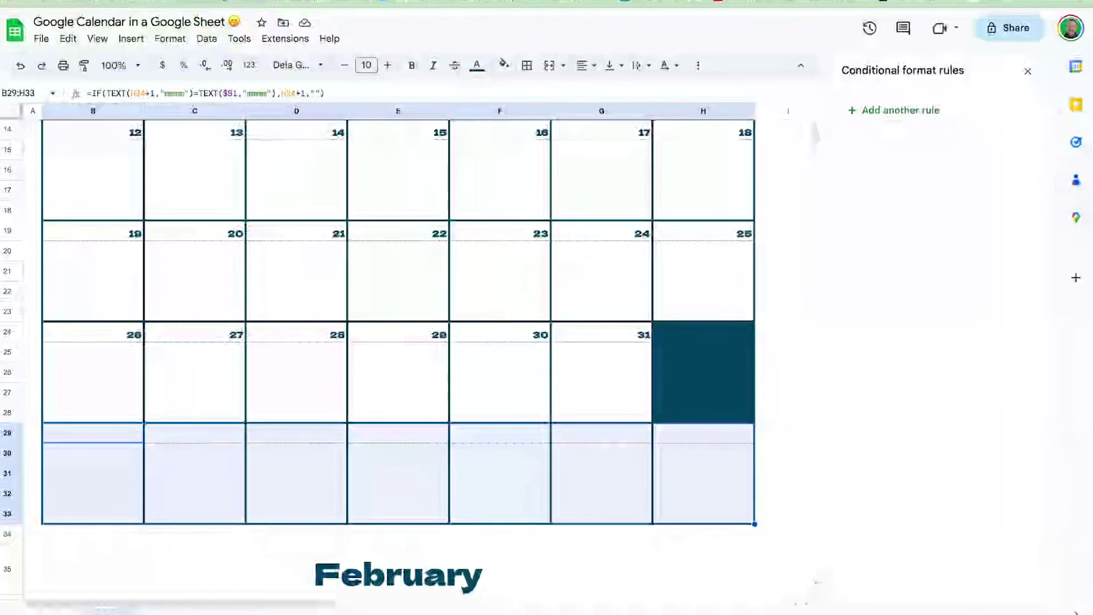
click(865, 97)
click(938, 248)
click(888, 603)
click(922, 275)
text(=B$29="")
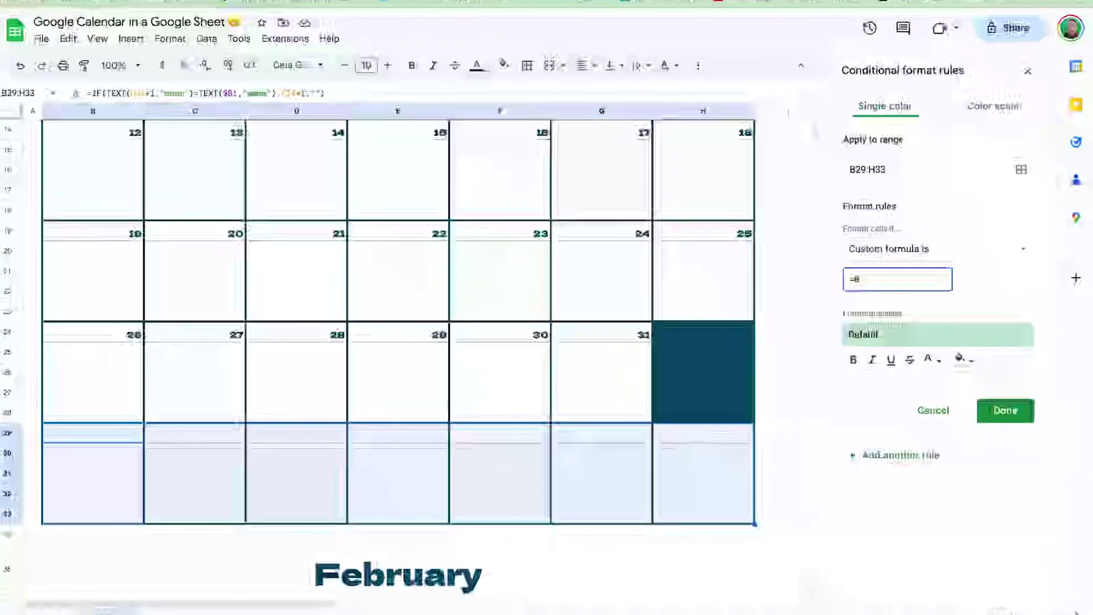
Apply a dark teal fill to the B29:H33 rule and save it
click(961, 324)
click(930, 583)
click(1005, 375)
scroll(677, 358, down, 5)
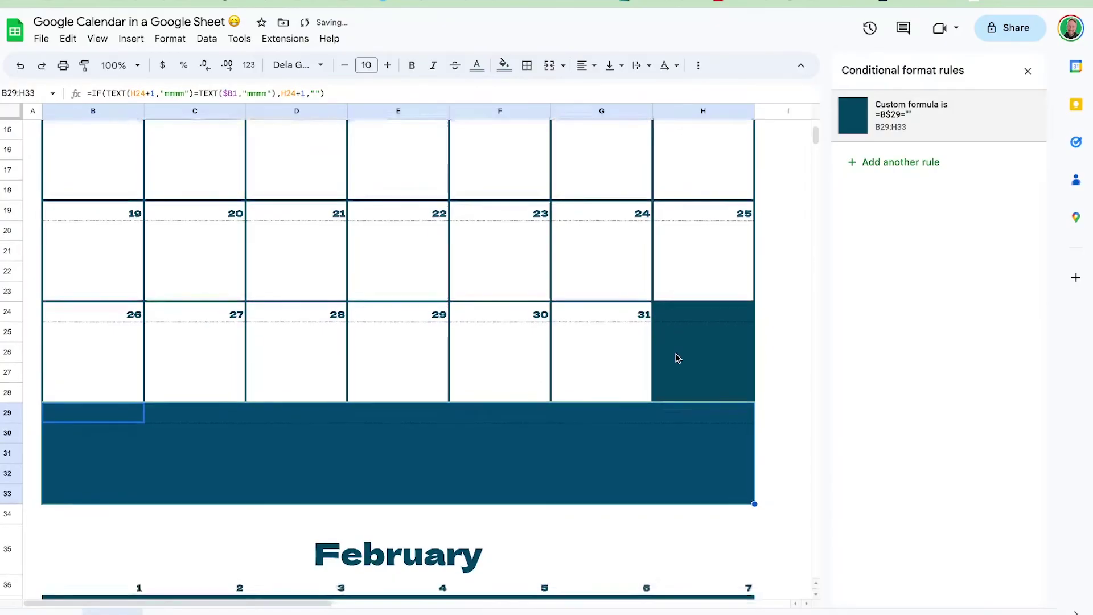